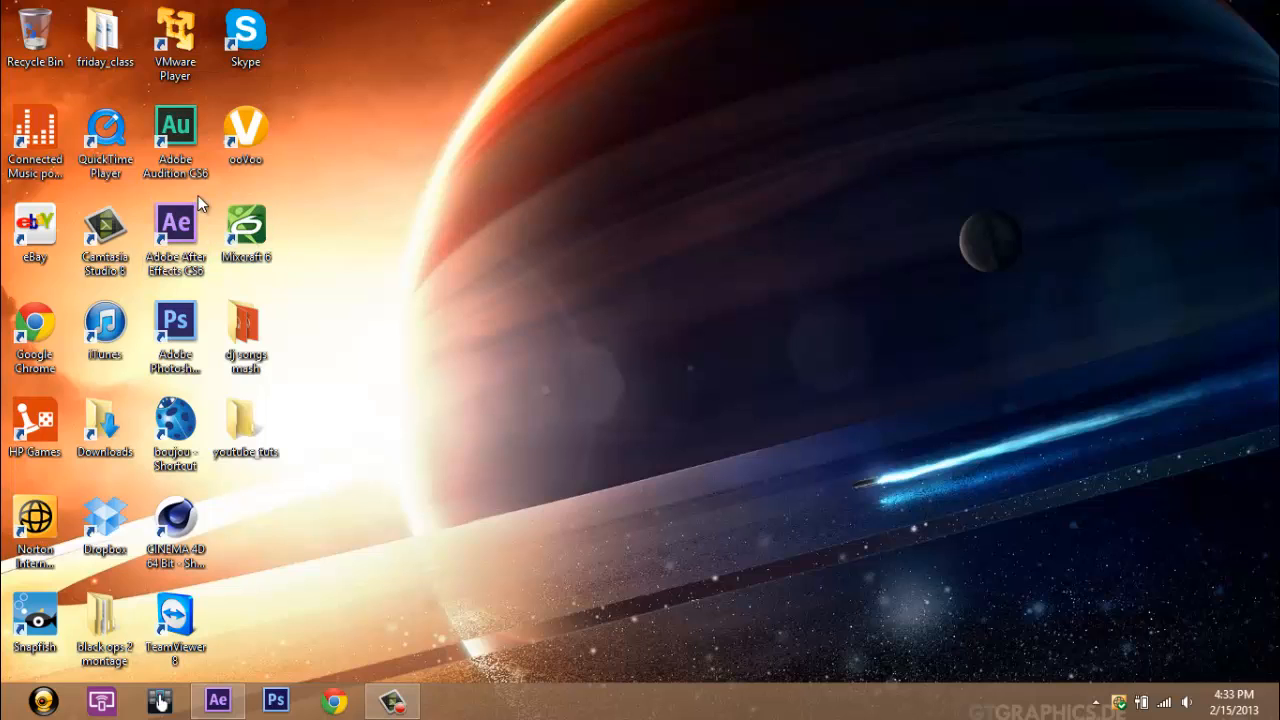
pyautogui.click(209, 259)
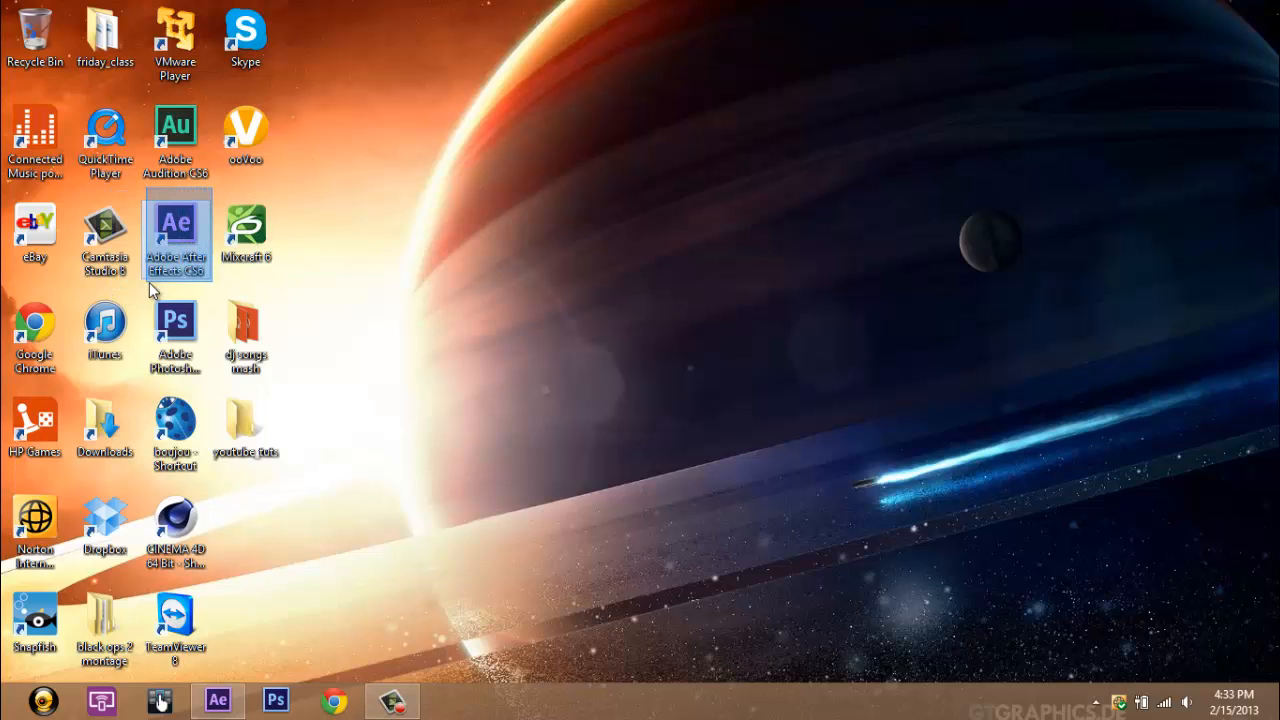
pyautogui.moveTo(153, 327); pyautogui.dragTo(160, 282)
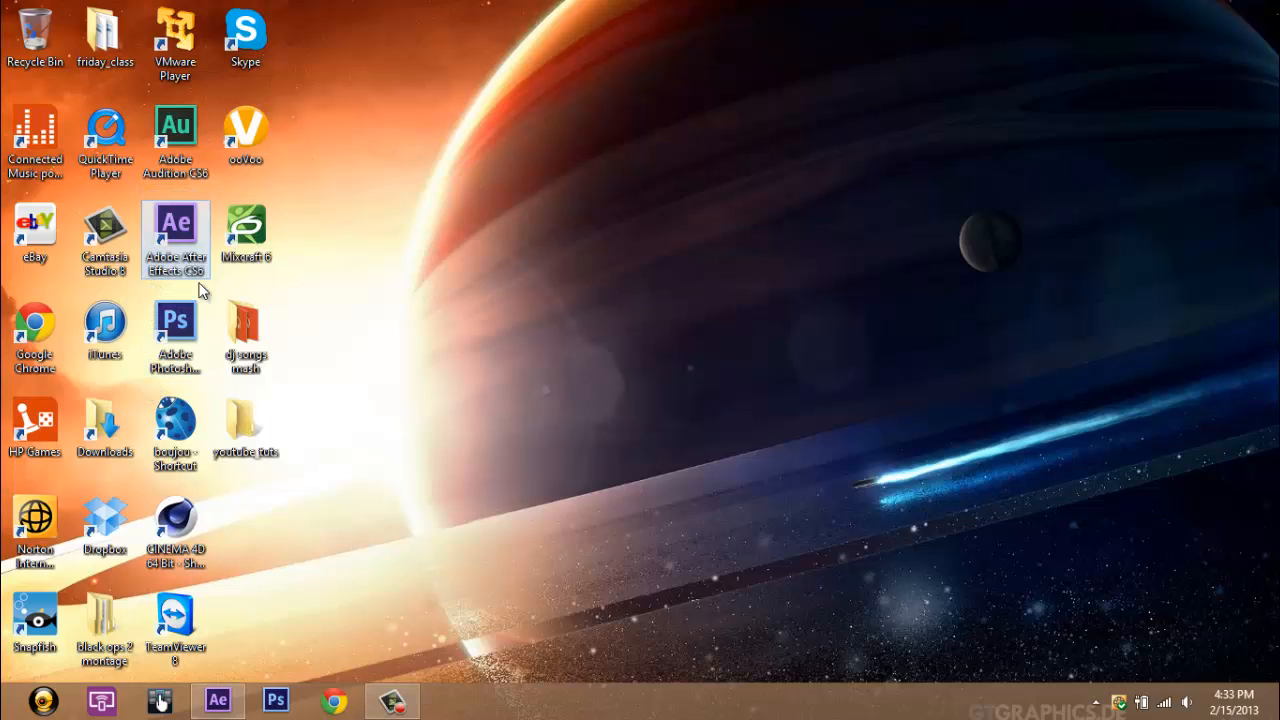
pyautogui.click(301, 289)
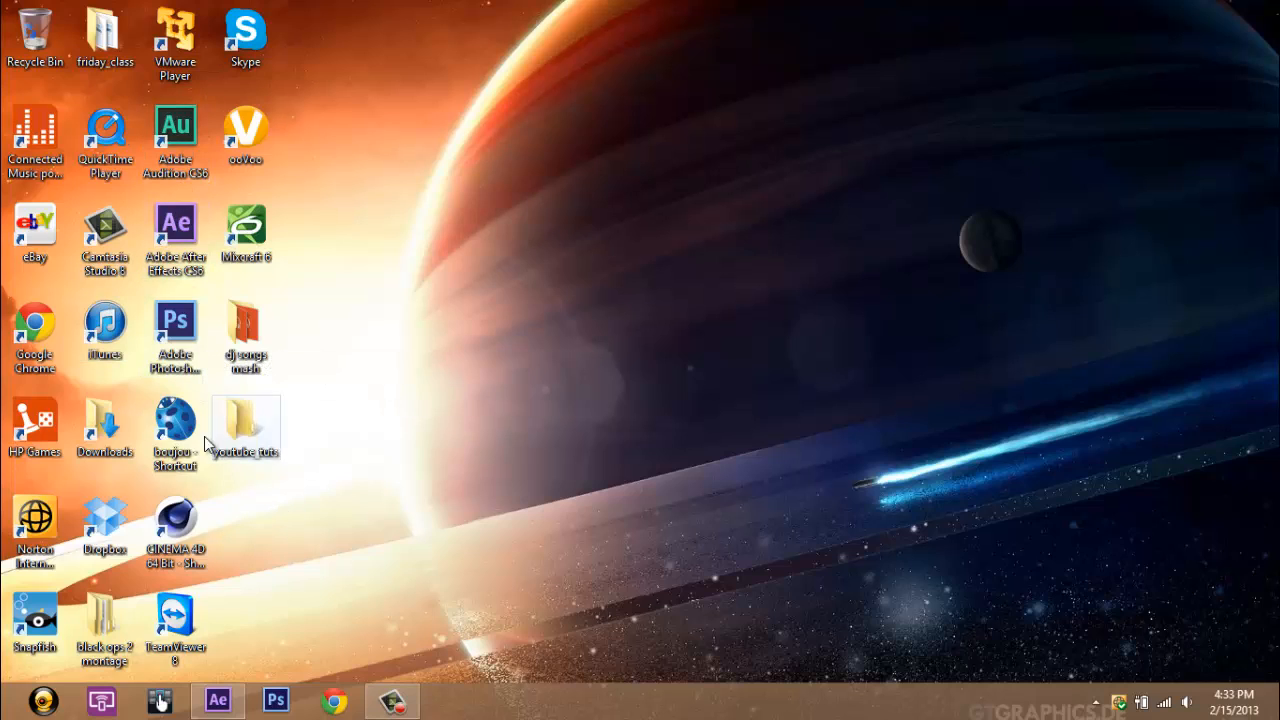
pyautogui.moveTo(204, 389); pyautogui.dragTo(204, 427)
pyautogui.moveTo(243, 526); pyautogui.dragTo(221, 480)
pyautogui.moveTo(206, 183); pyautogui.dragTo(142, 562)
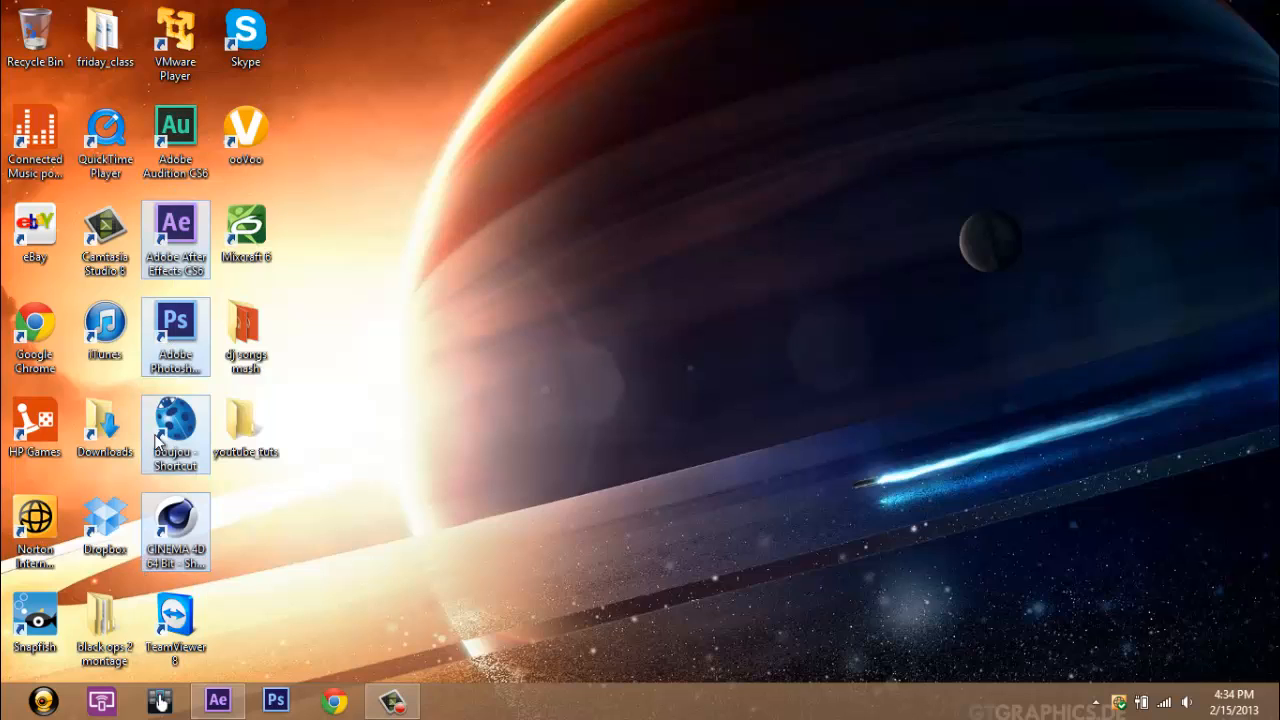
pyautogui.click(290, 190)
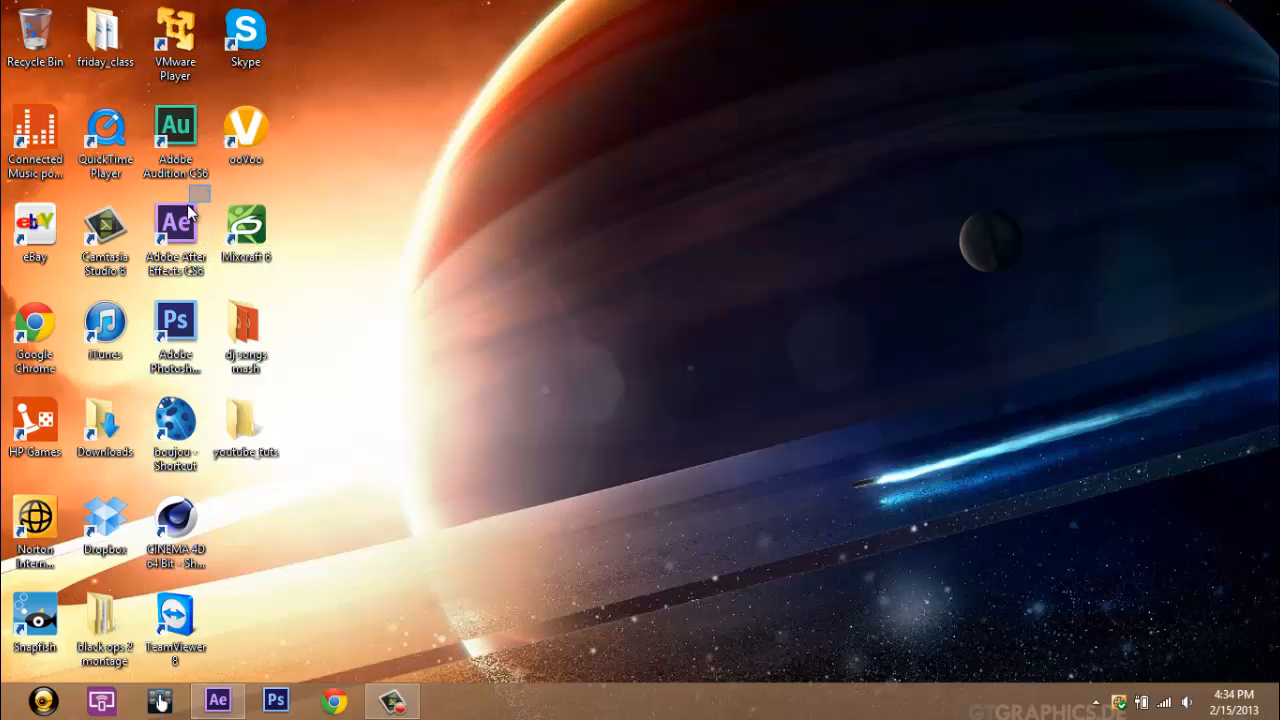
pyautogui.moveTo(211, 185); pyautogui.dragTo(143, 561)
pyautogui.click(310, 532)
# Step: Switch to Adobe After Effects and bring the untitled project's Project panel to the front
pyautogui.click(231, 708)
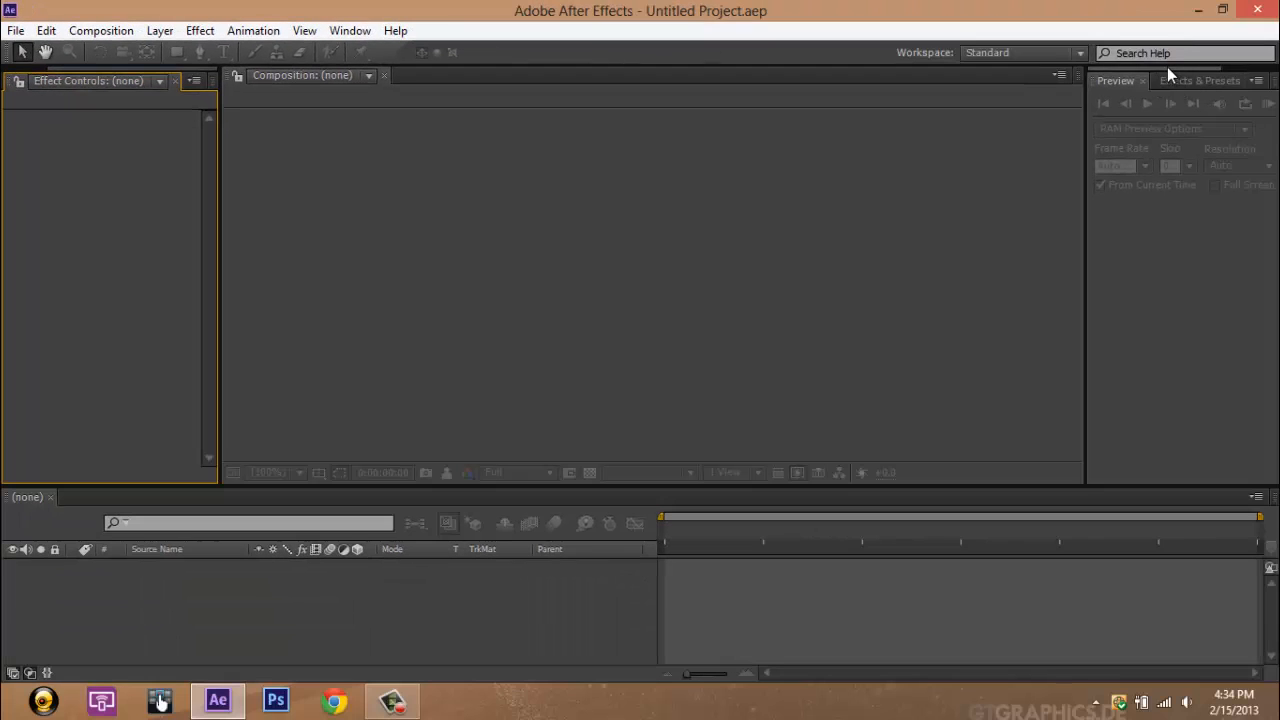
pyautogui.moveTo(1167, 67); pyautogui.dragTo(1135, 75)
pyautogui.moveTo(65, 70); pyautogui.dragTo(5, 83)
pyautogui.click(15, 81)
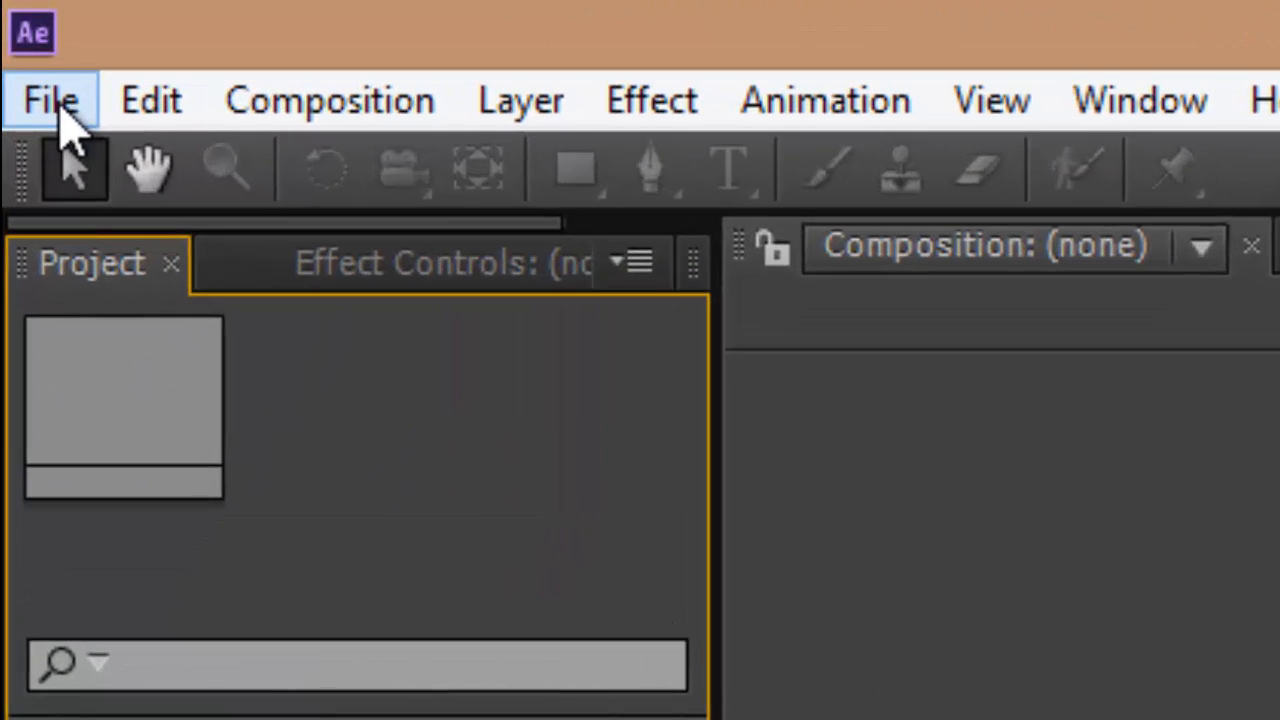
pyautogui.click(17, 30)
pyautogui.click(57, 106)
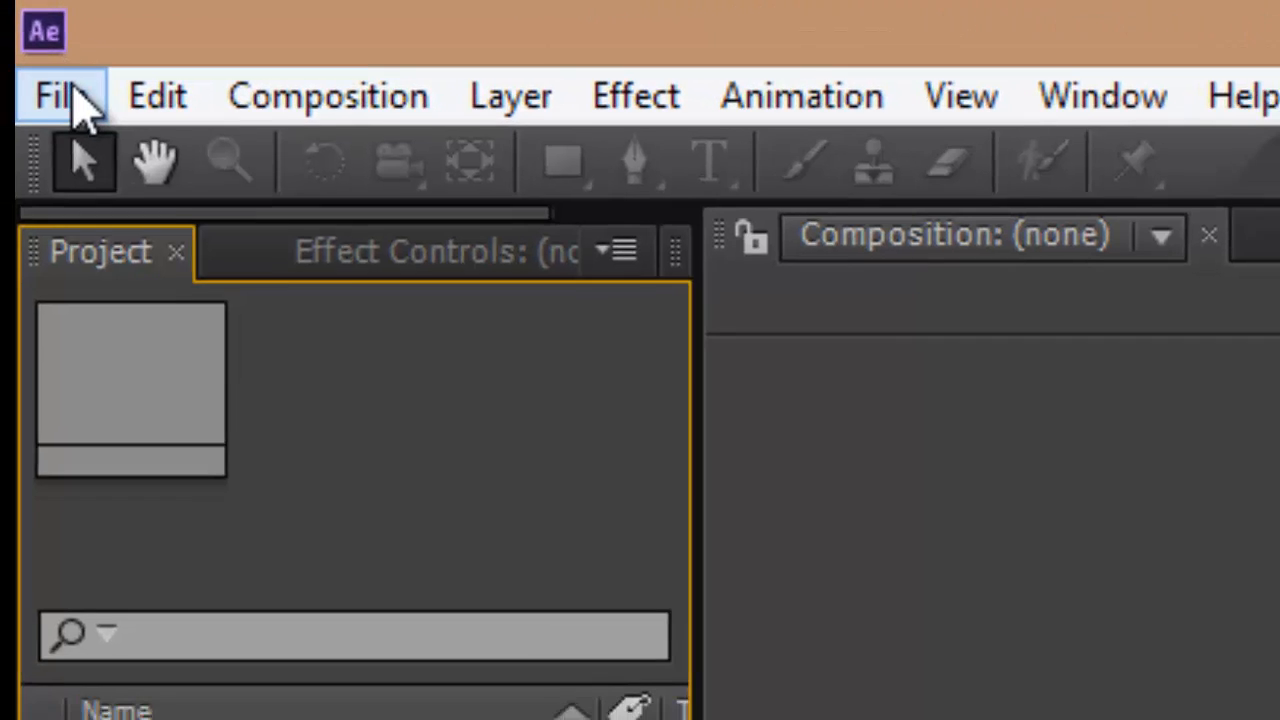
pyautogui.click(70, 100)
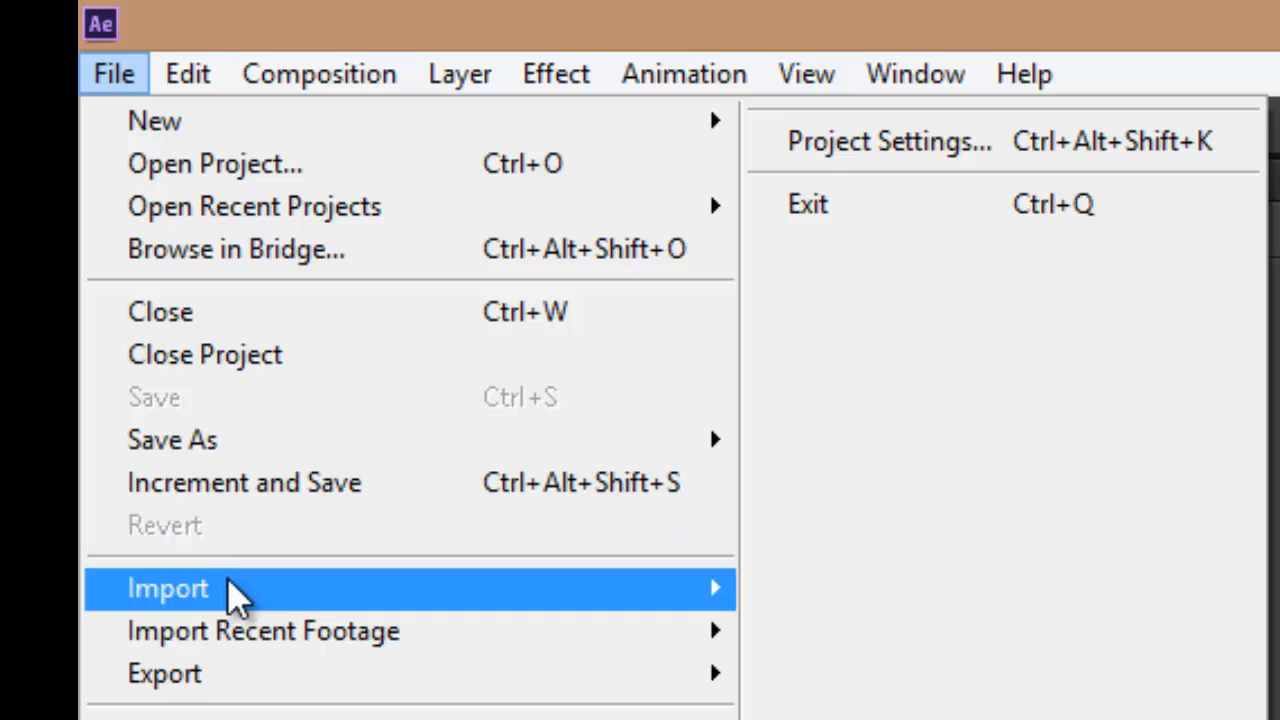
pyautogui.moveTo(228, 672)
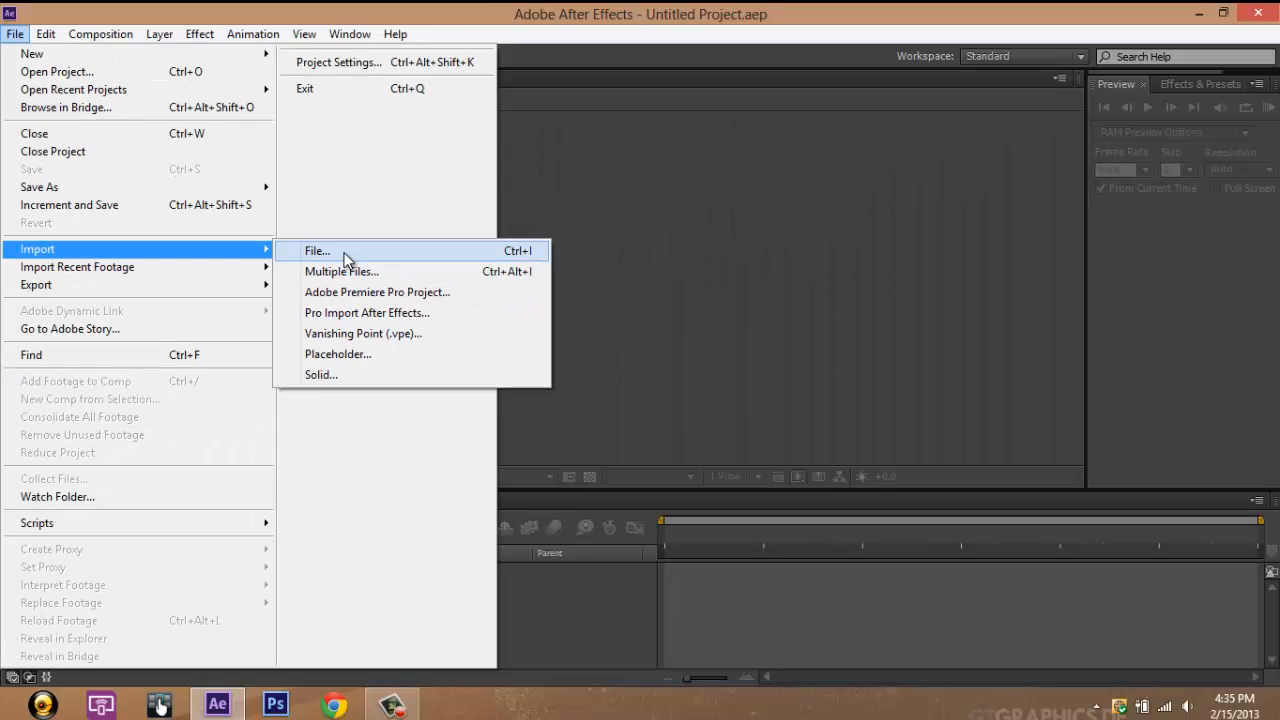
pyautogui.click(362, 128)
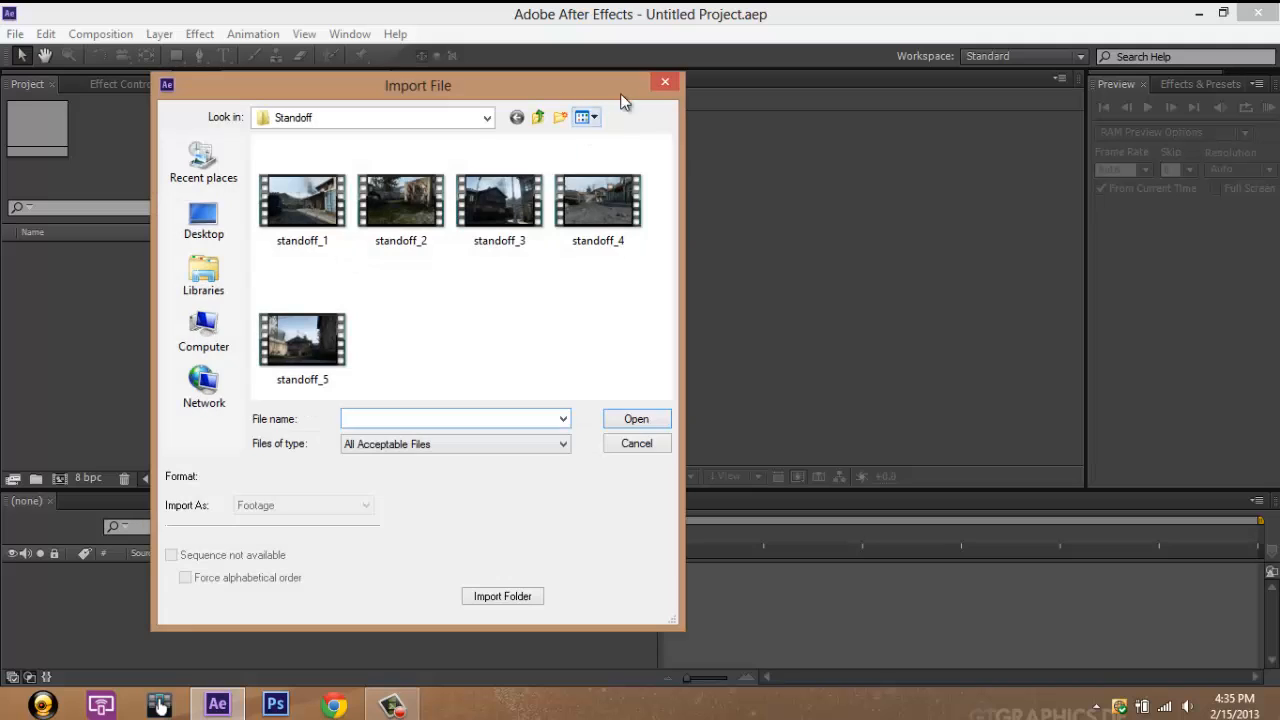
pyautogui.click(663, 82)
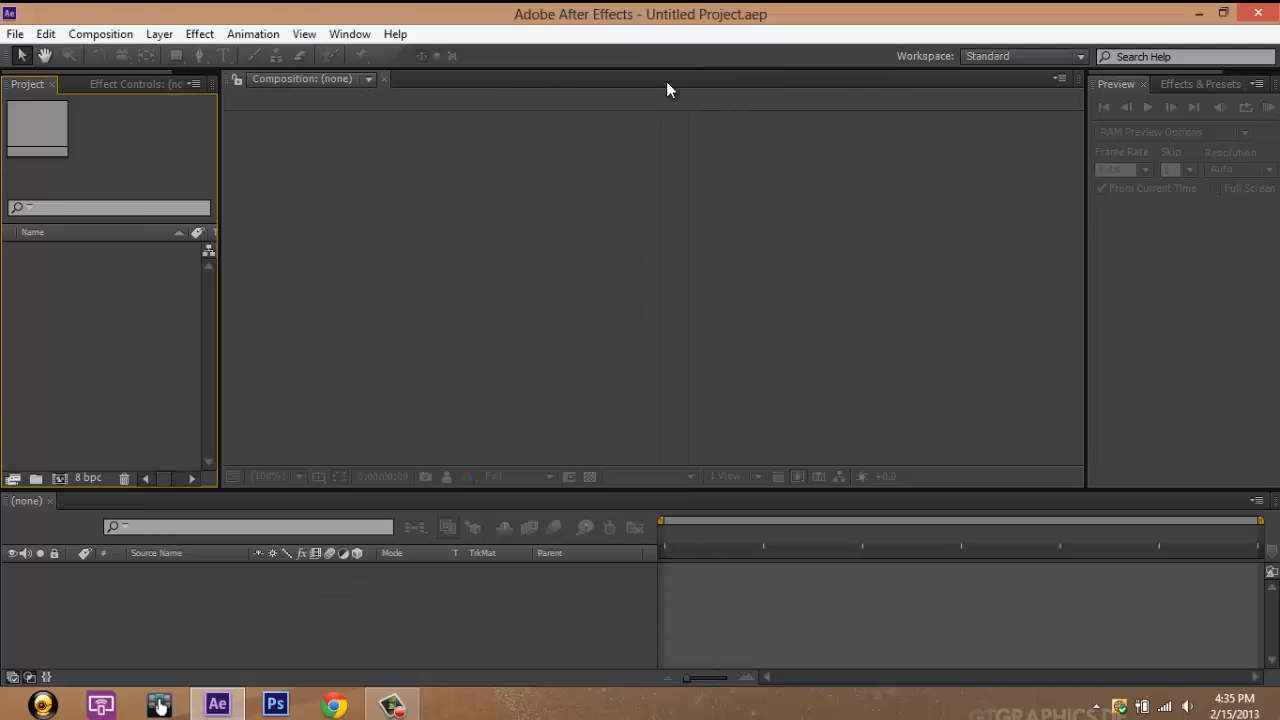
# Step: Import standoff_2.mp4 from the Standoff folder as footage and create a new composition from it
pyautogui.hotkey('ctrl', 'i')
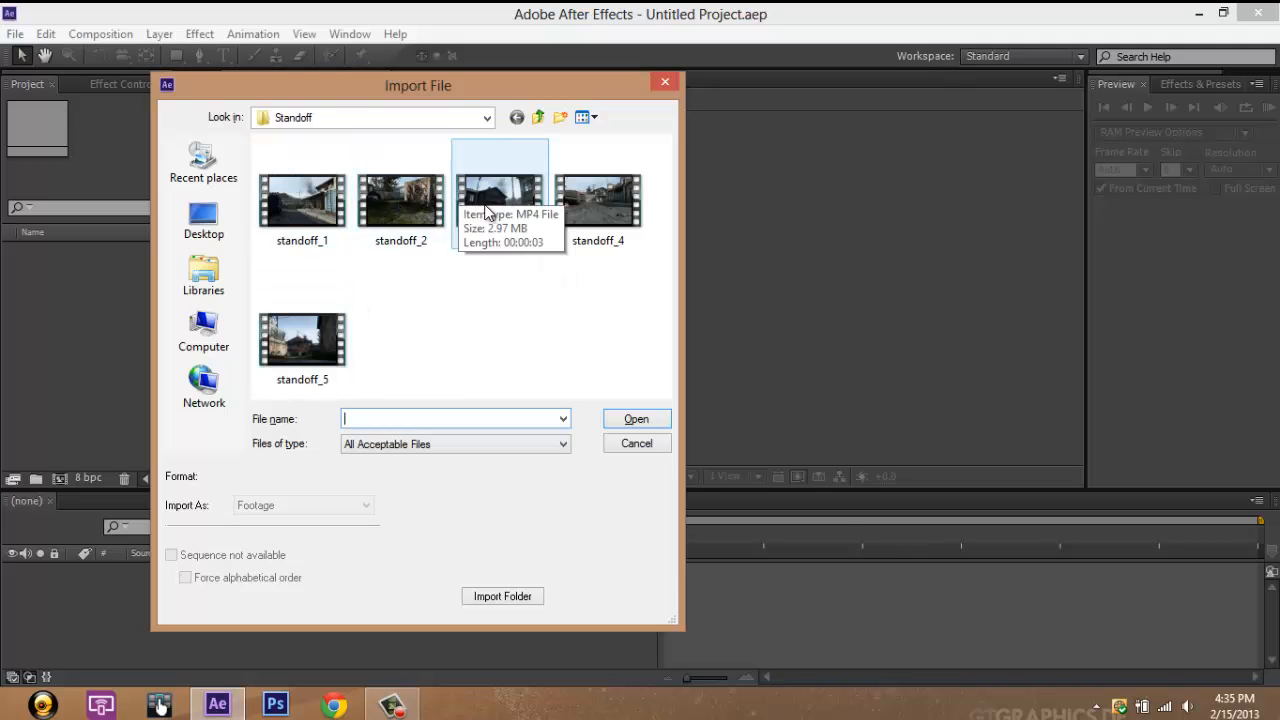
pyautogui.click(382, 202)
pyautogui.click(633, 421)
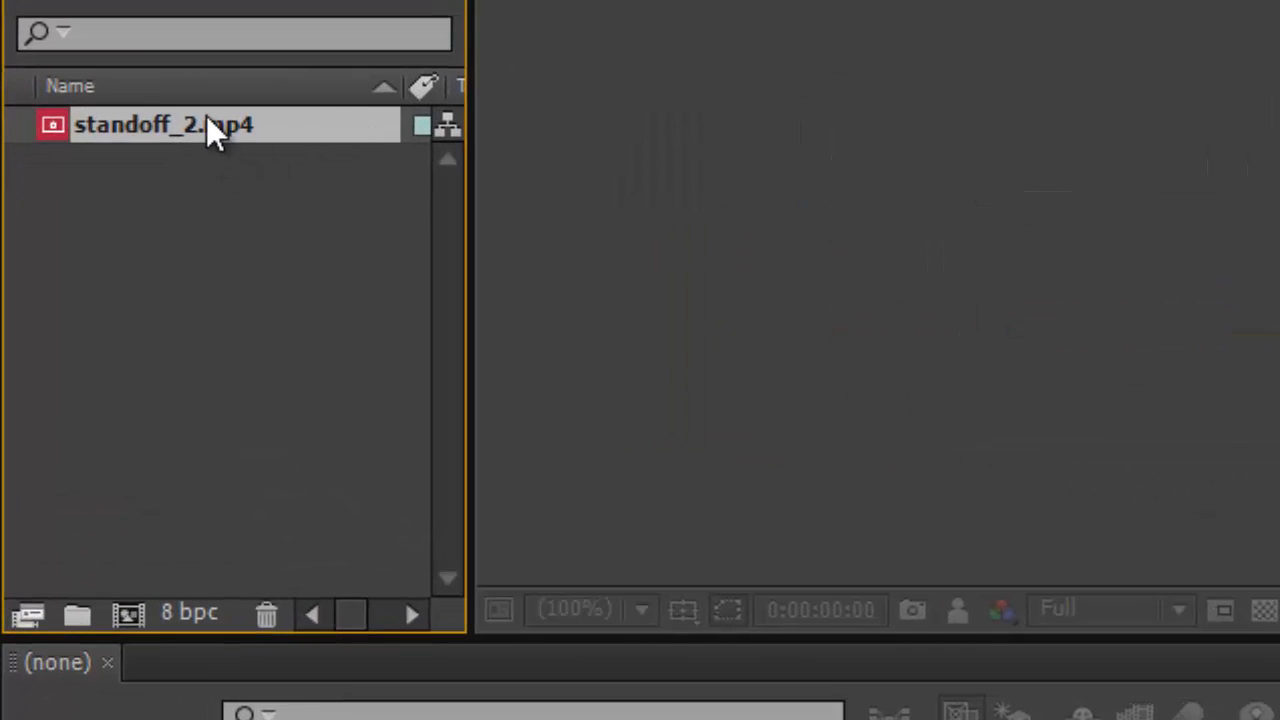
pyautogui.moveTo(207, 116); pyautogui.dragTo(162, 331)
pyautogui.moveTo(195, 115); pyautogui.dragTo(120, 590)
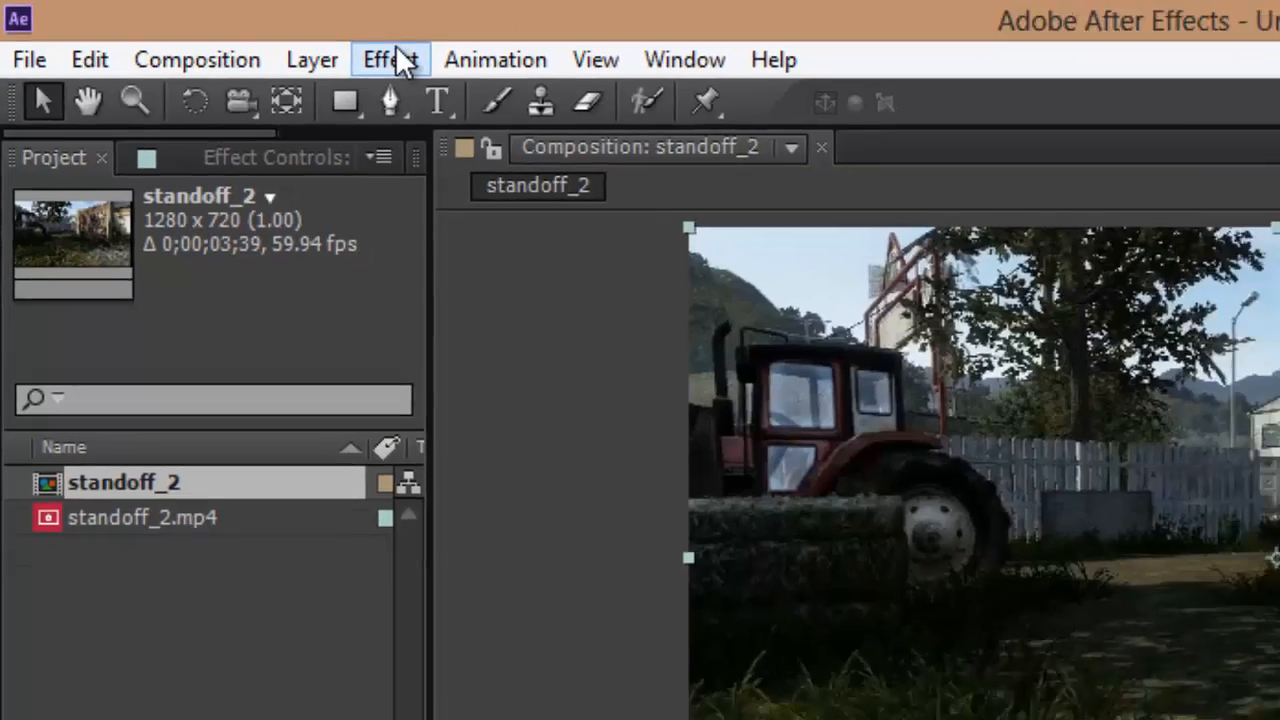
pyautogui.click(396, 60)
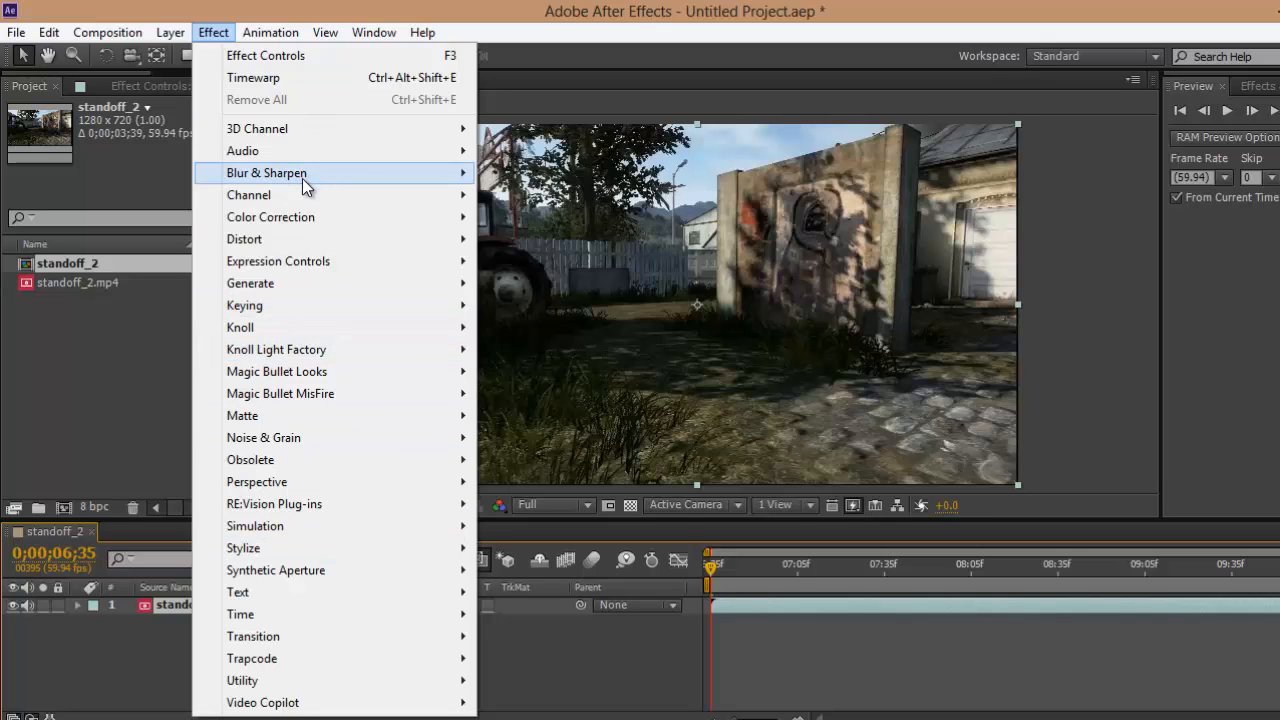
pyautogui.moveTo(320, 356)
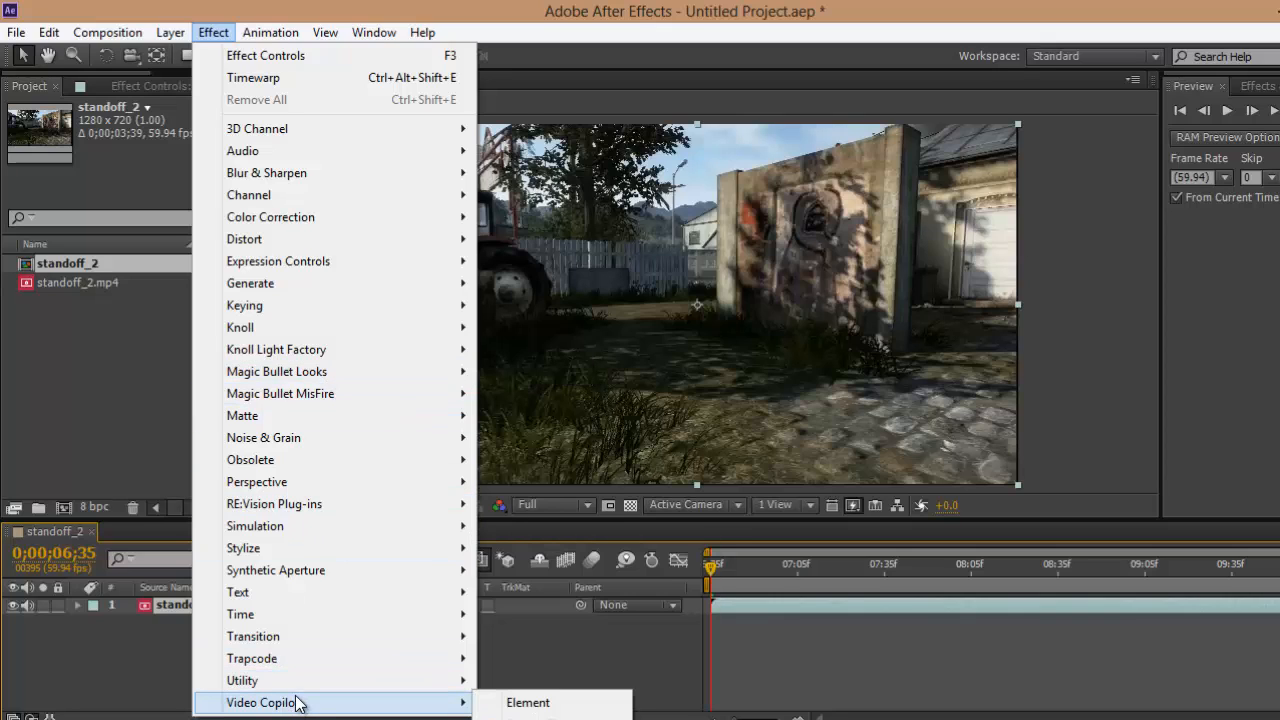
pyautogui.moveTo(290, 528)
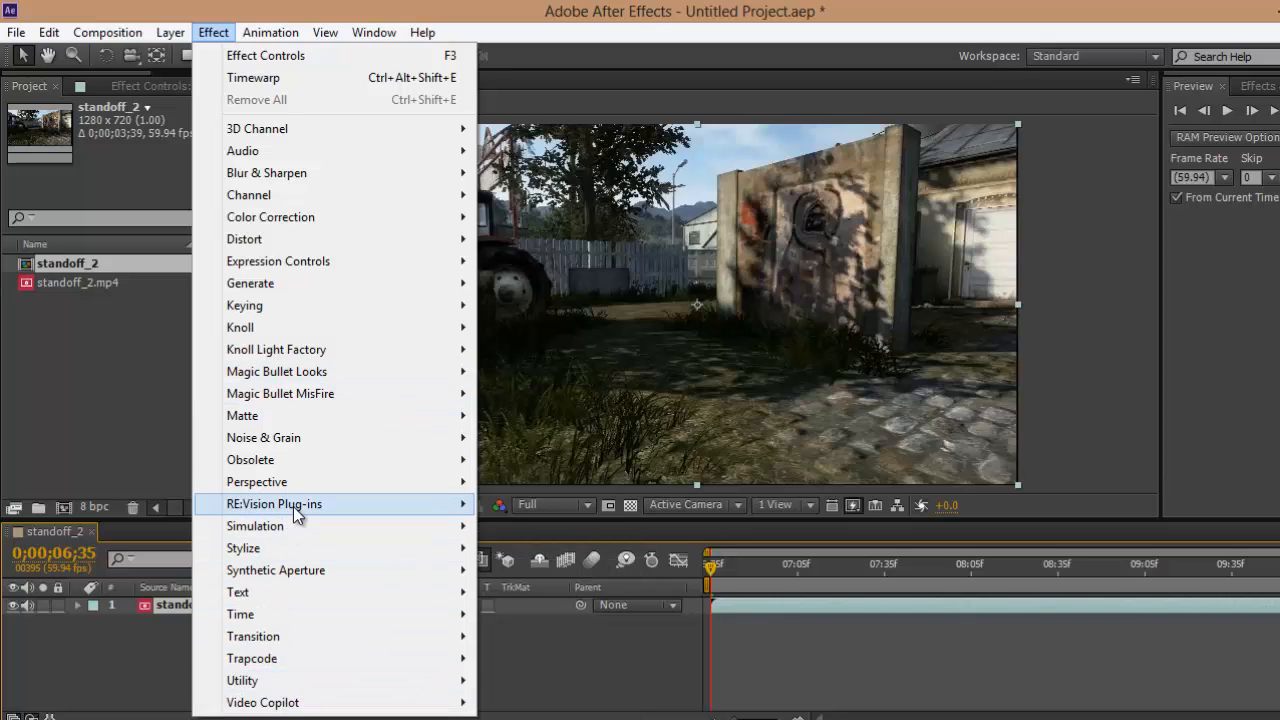
pyautogui.moveTo(294, 506)
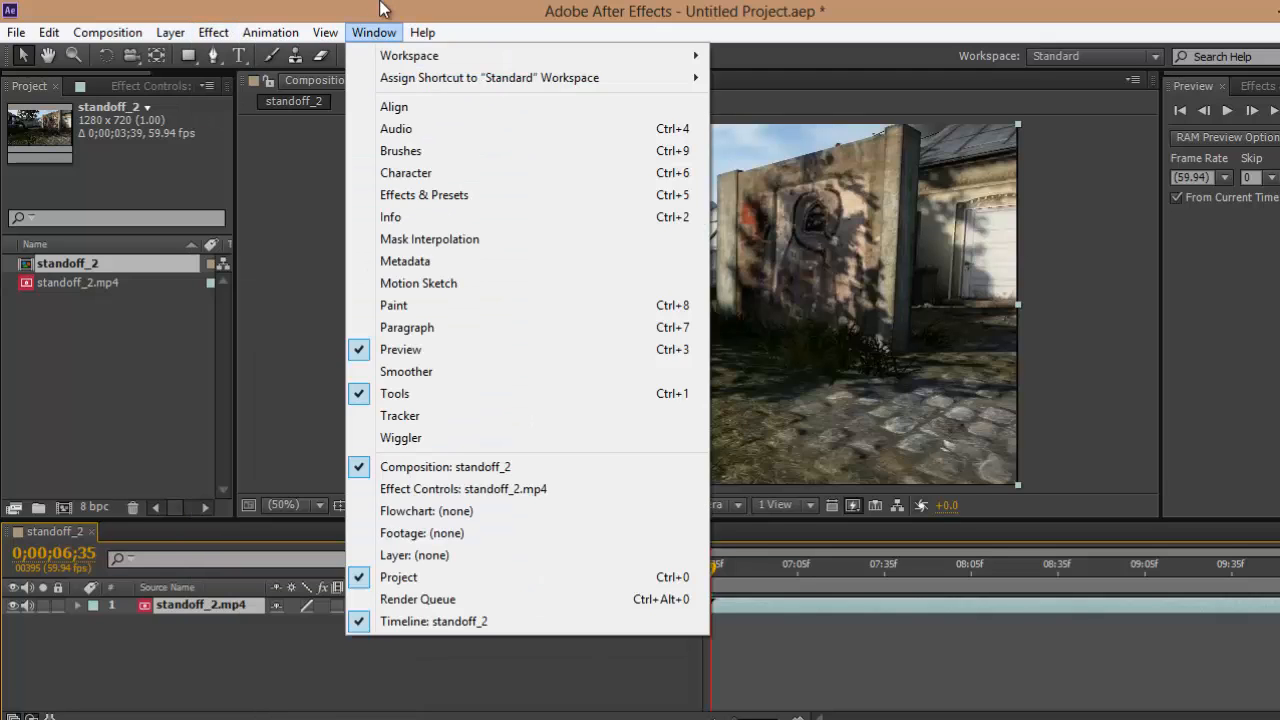
pyautogui.click(380, 8)
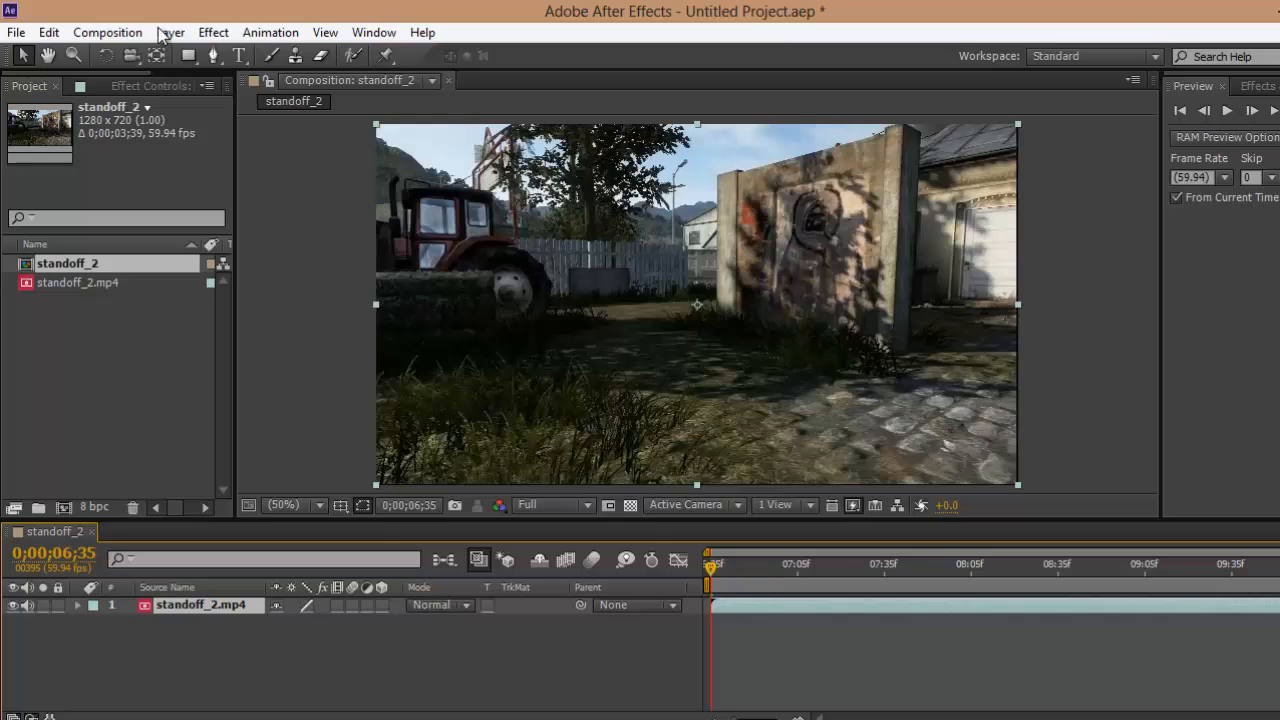
pyautogui.click(213, 32)
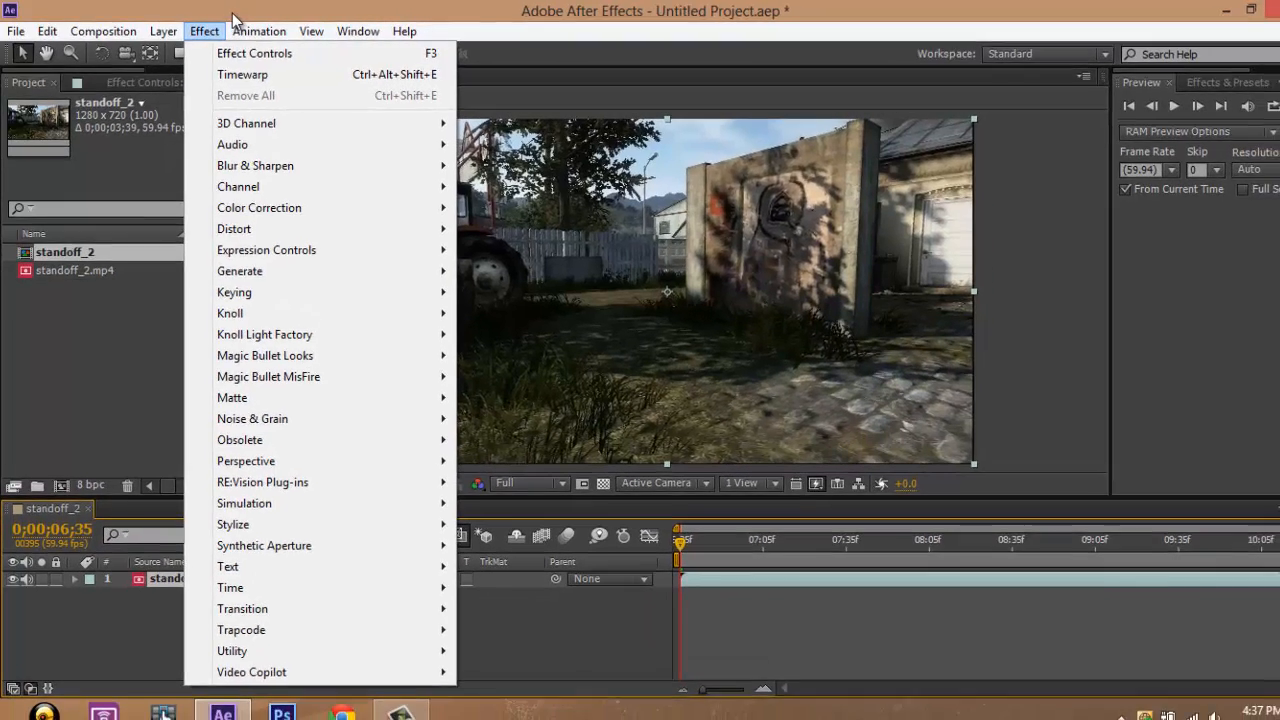
pyautogui.click(232, 13)
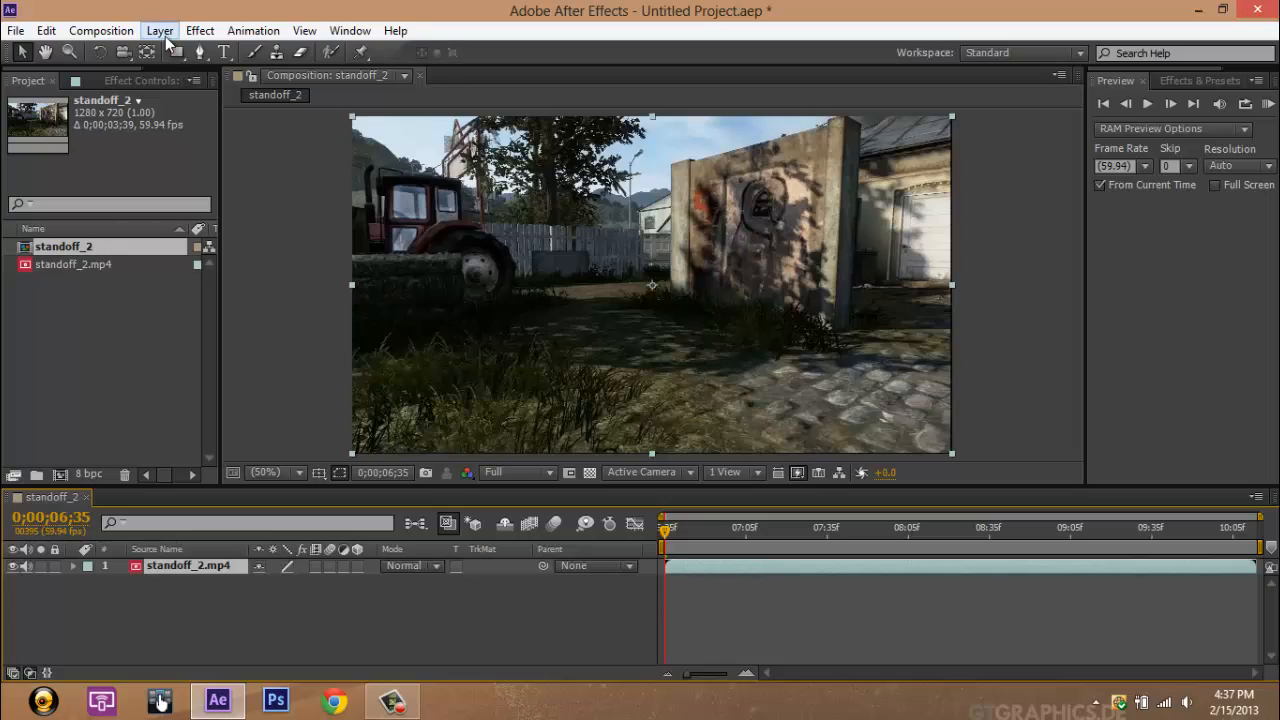
# Step: Apply the Levels color correction effect to the standoff_2.mp4 layer
pyautogui.press('super+z')
pyautogui.click(204, 34)
pyautogui.click(204, 34)
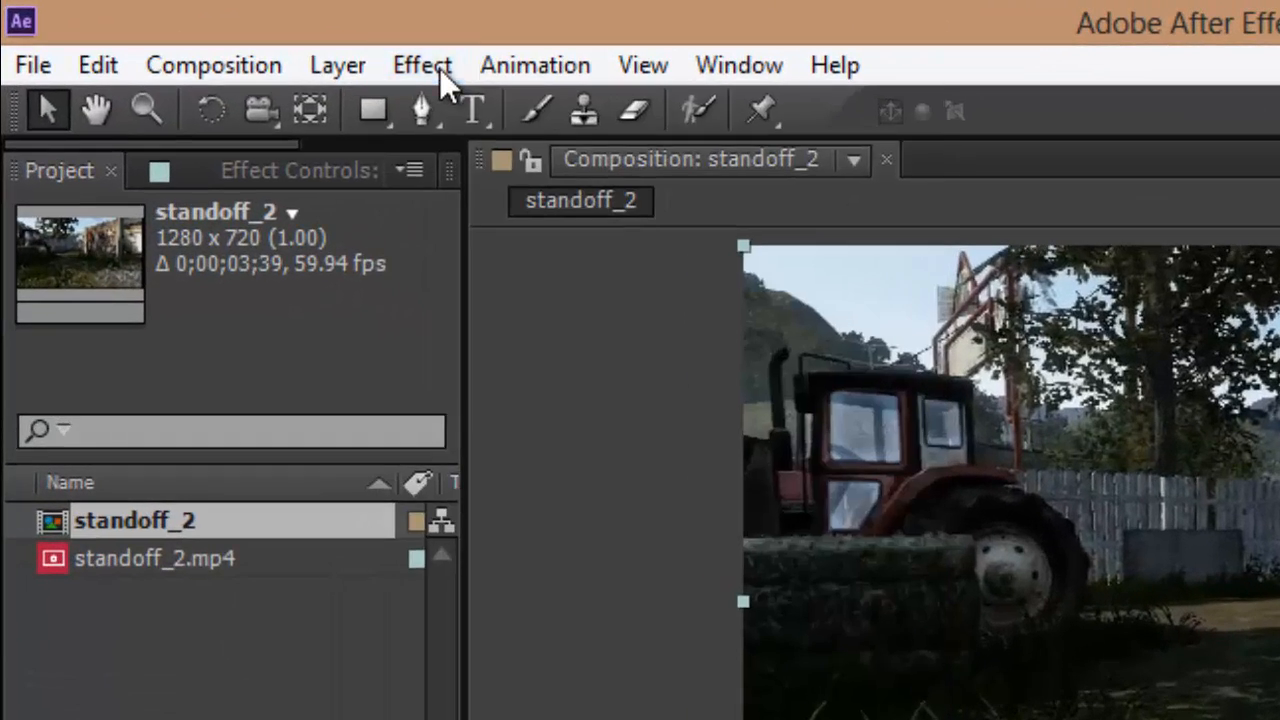
pyautogui.click(208, 31)
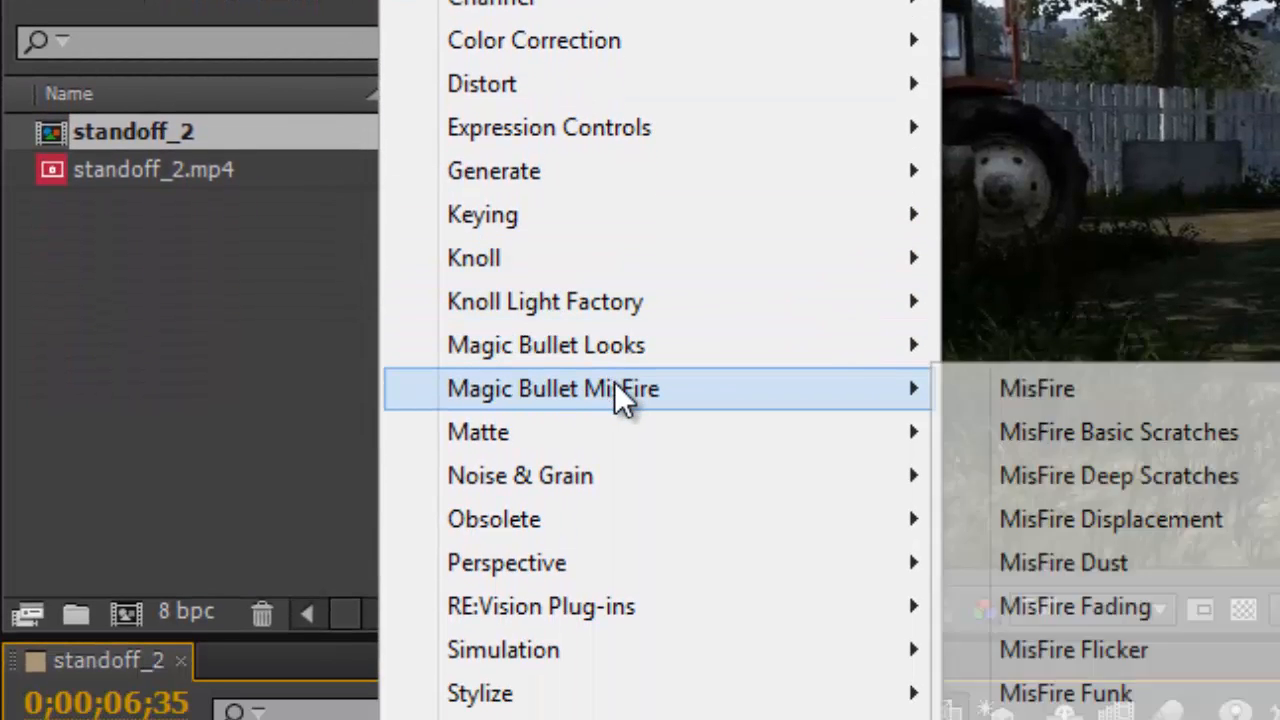
pyautogui.moveTo(624, 357)
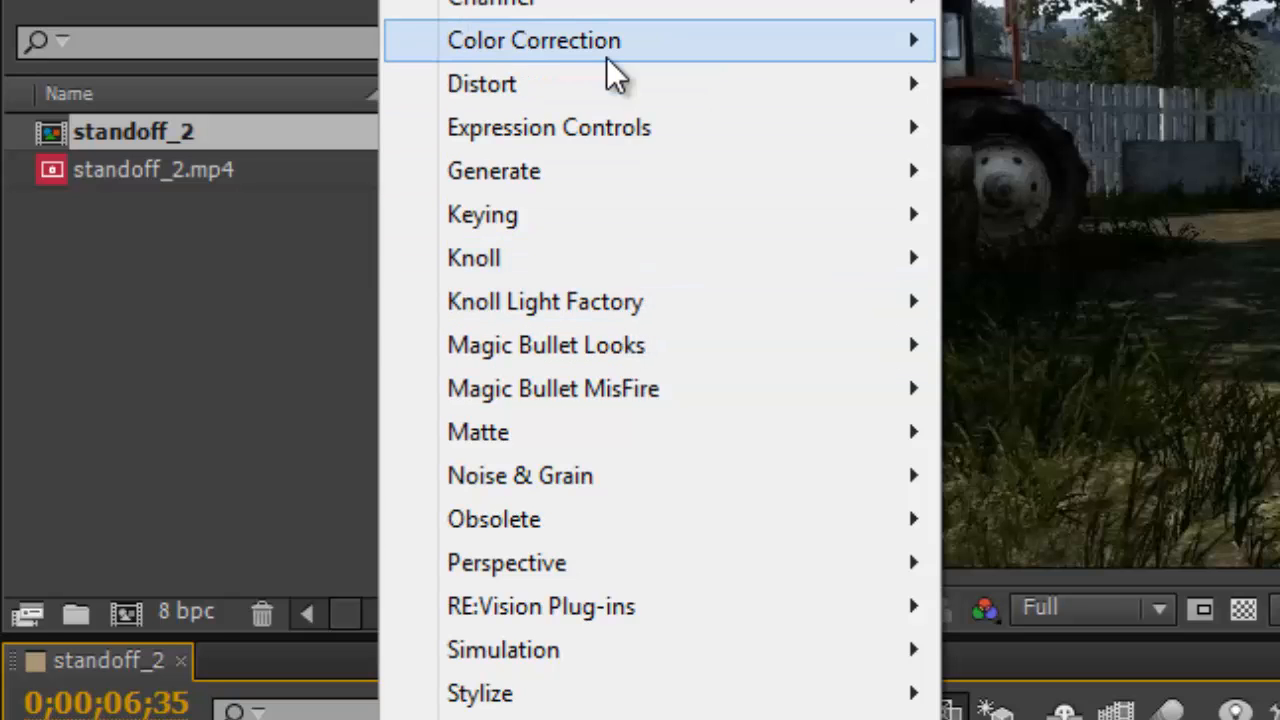
pyautogui.moveTo(607, 57)
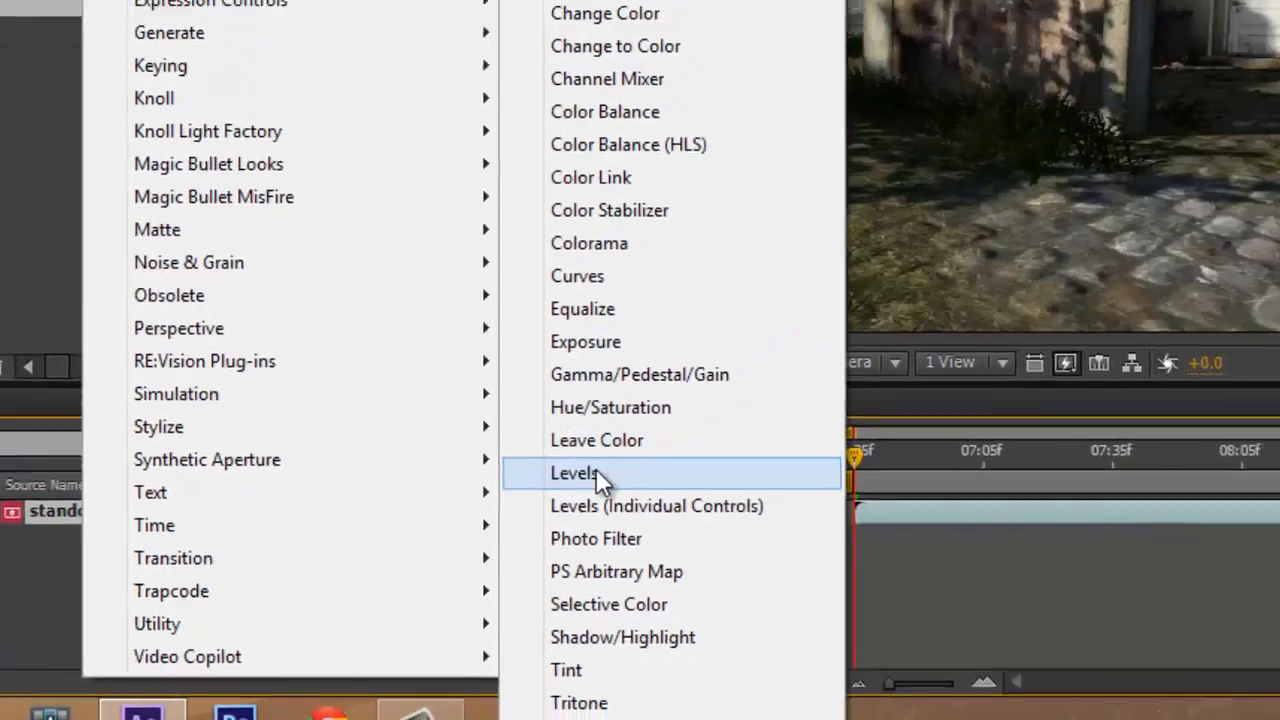
pyautogui.click(649, 413)
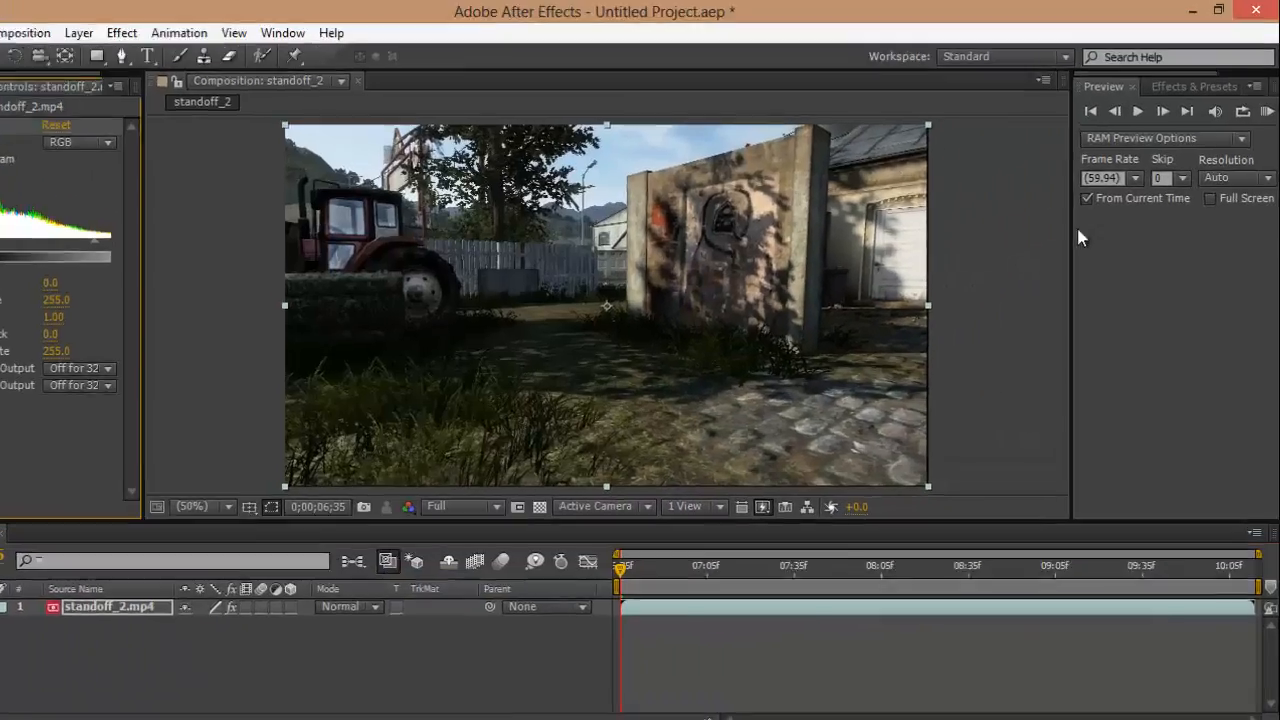
# Step: Search the effects and presets for "level"
pyautogui.click(1165, 90)
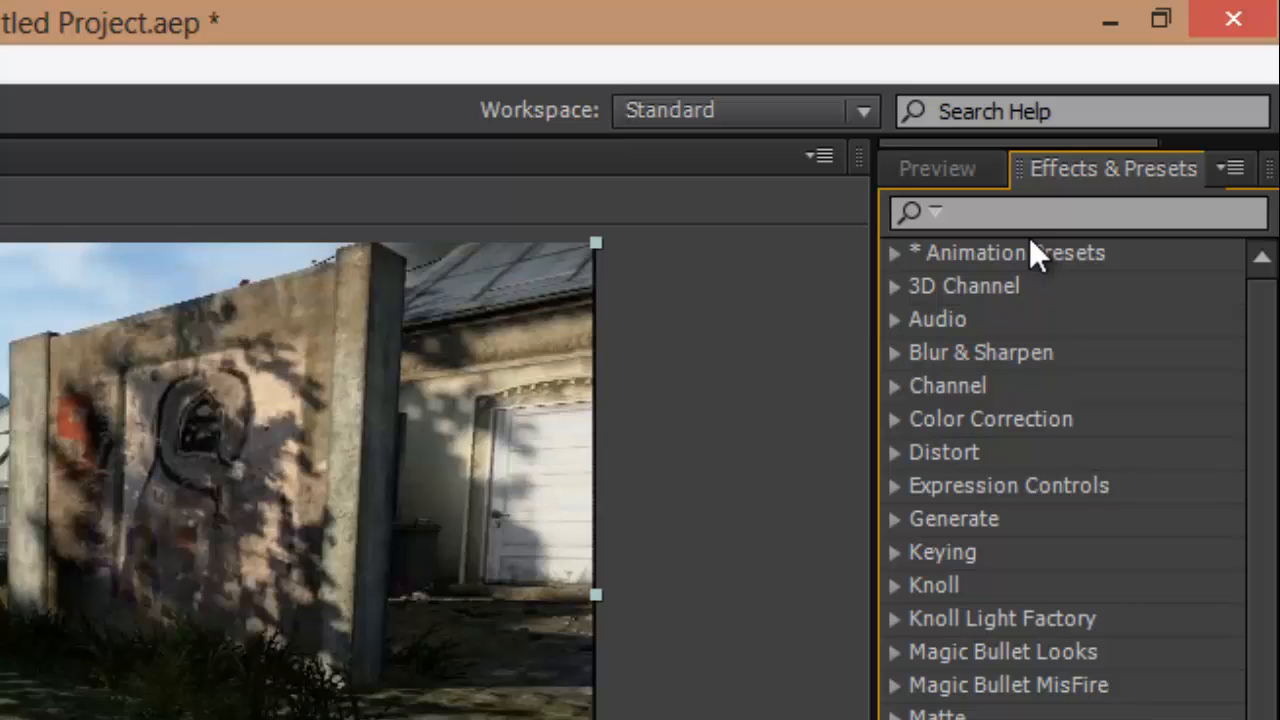
pyautogui.click(1032, 214)
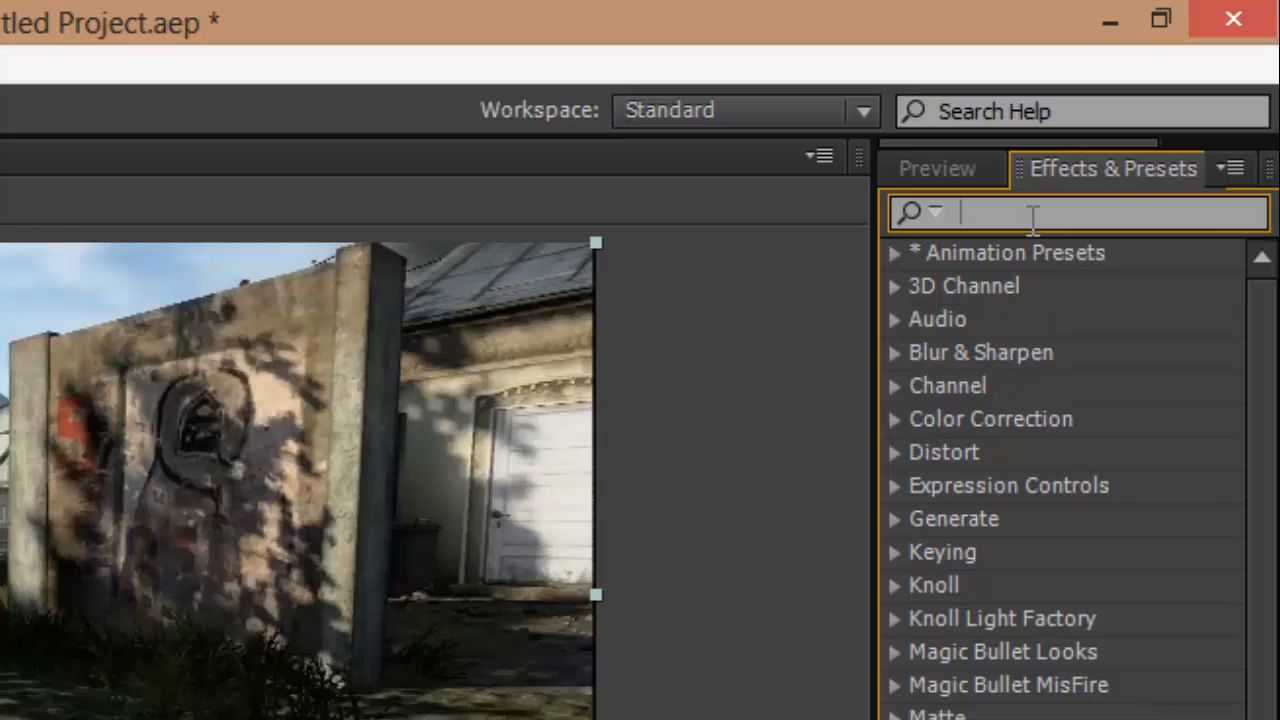
pyautogui.write('ke')
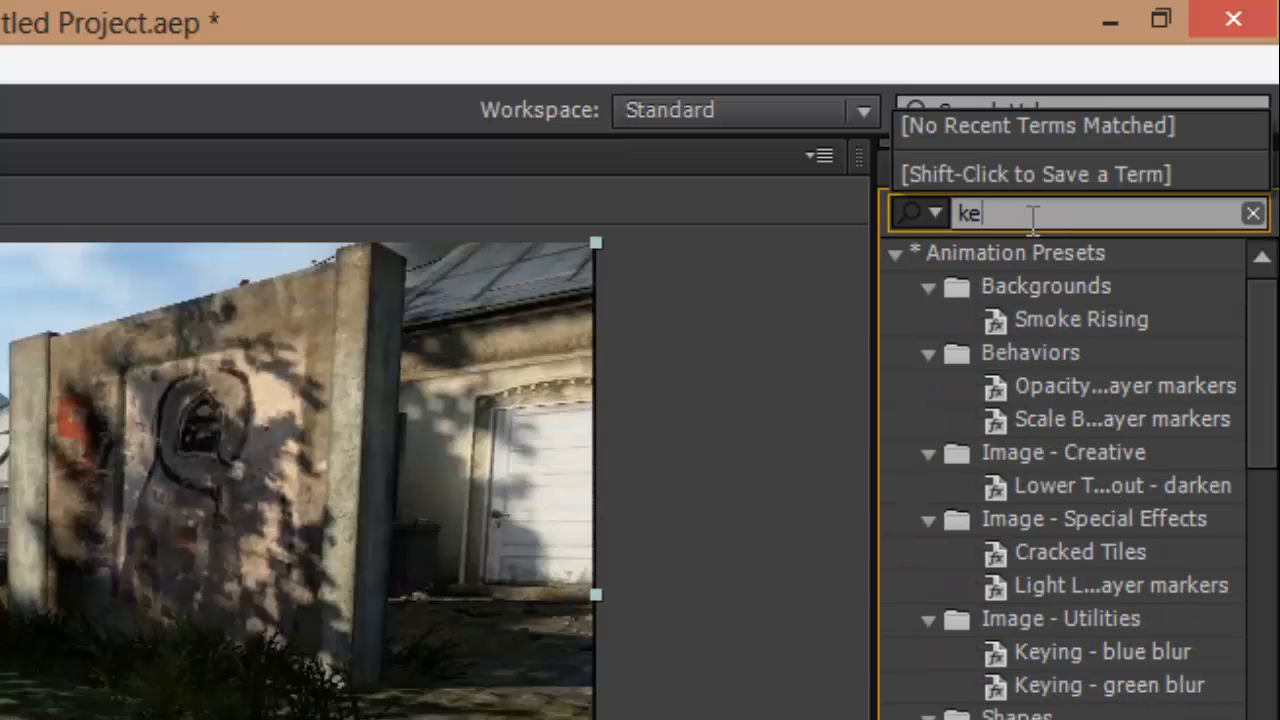
pyautogui.press('BackSpace')
pyautogui.press('BackSpace')
pyautogui.write('level')
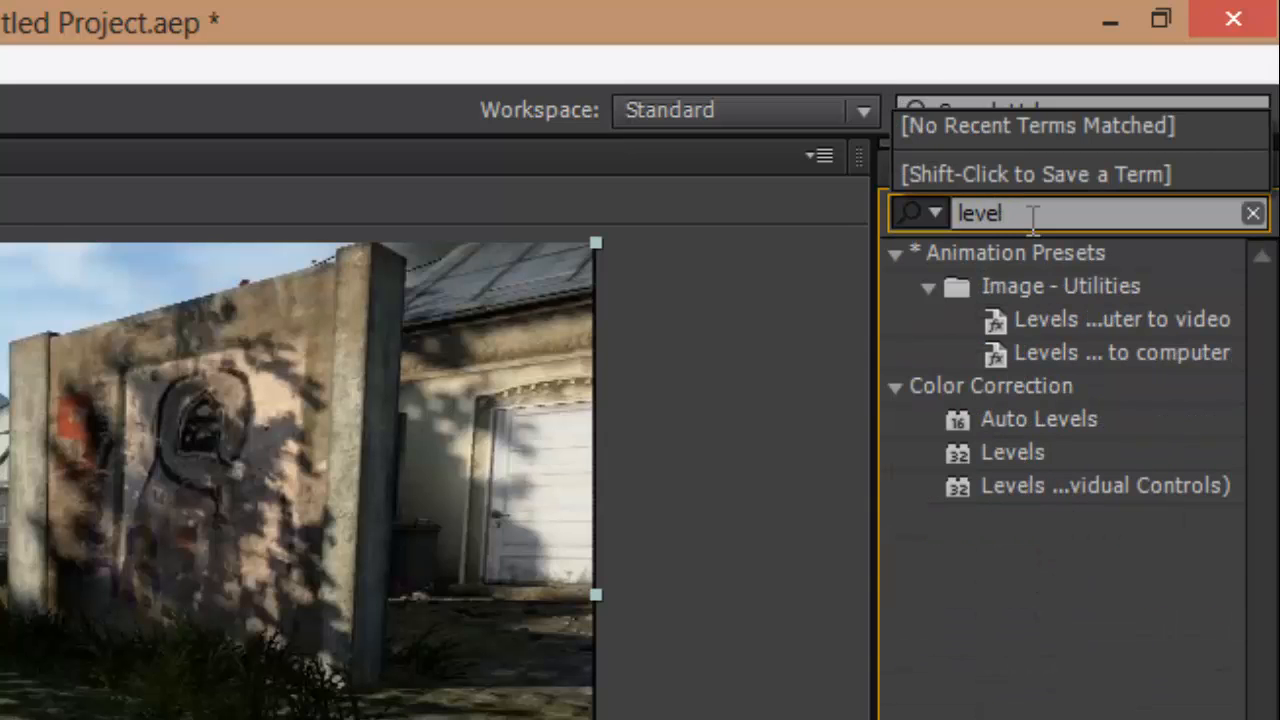
# Step: Pick the standard Levels effect among the Color Correction search results
pyautogui.click(1006, 450)
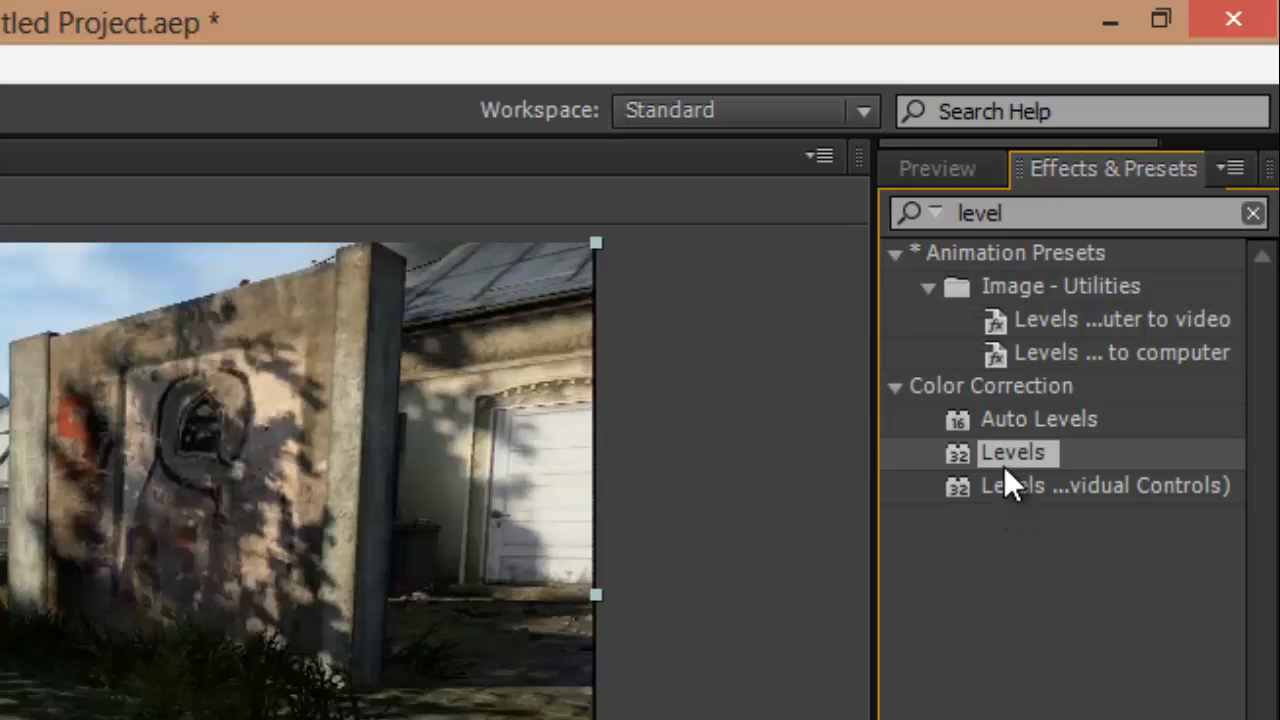
pyautogui.click(1011, 424)
pyautogui.click(998, 464)
pyautogui.click(996, 486)
pyautogui.click(1012, 452)
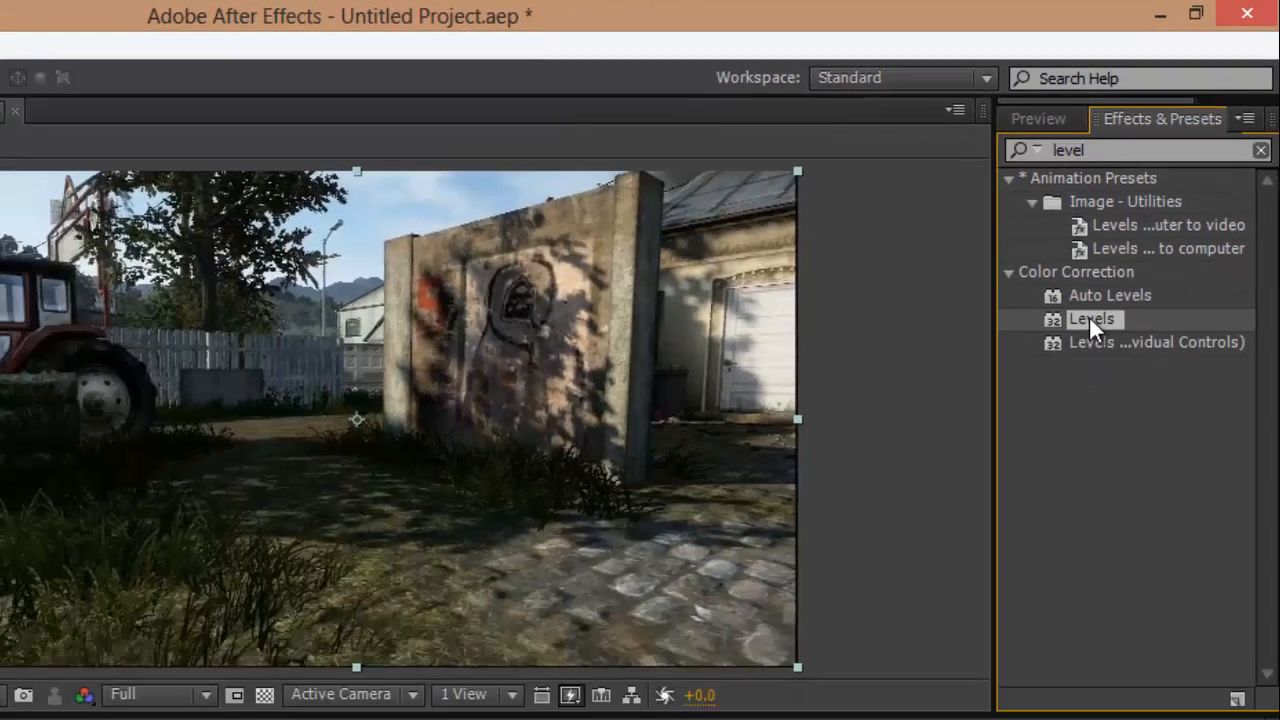
pyautogui.doubleClick(1090, 320)
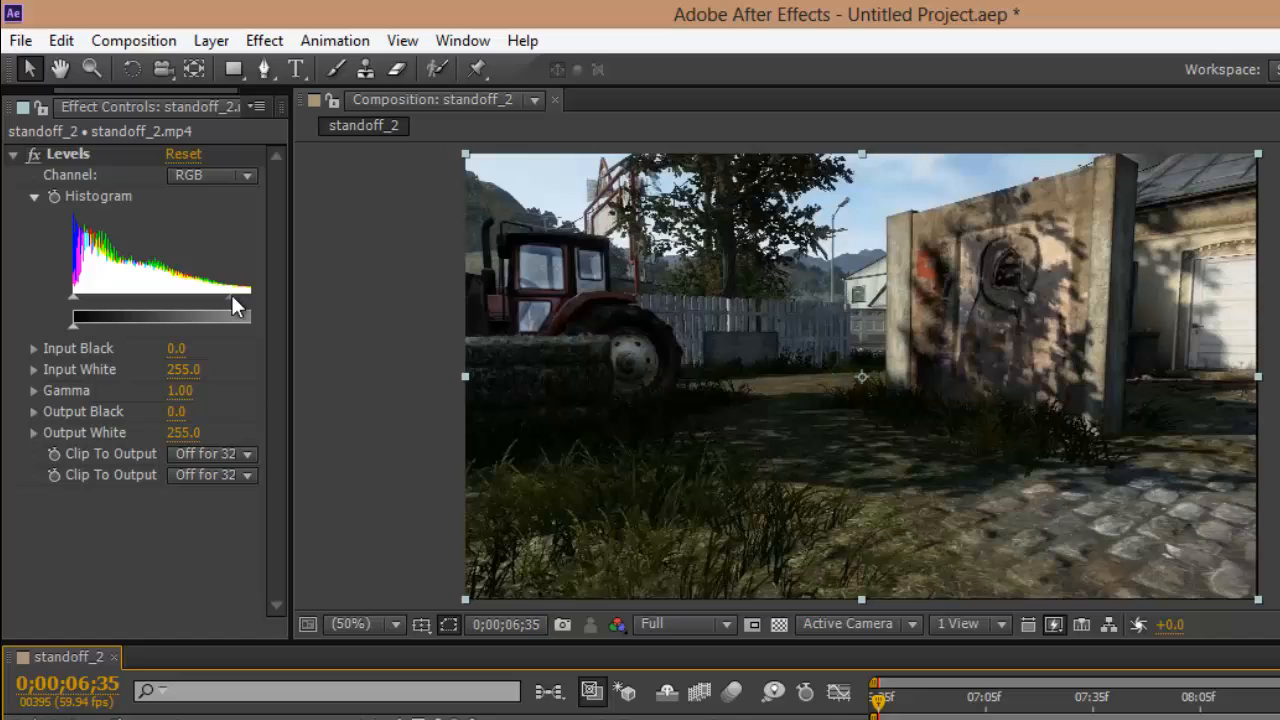
# Step: Adjust the Levels effect to Input Black 28 and Gamma 1.76 and collapse its settings
pyautogui.moveTo(175, 224); pyautogui.dragTo(169, 224)
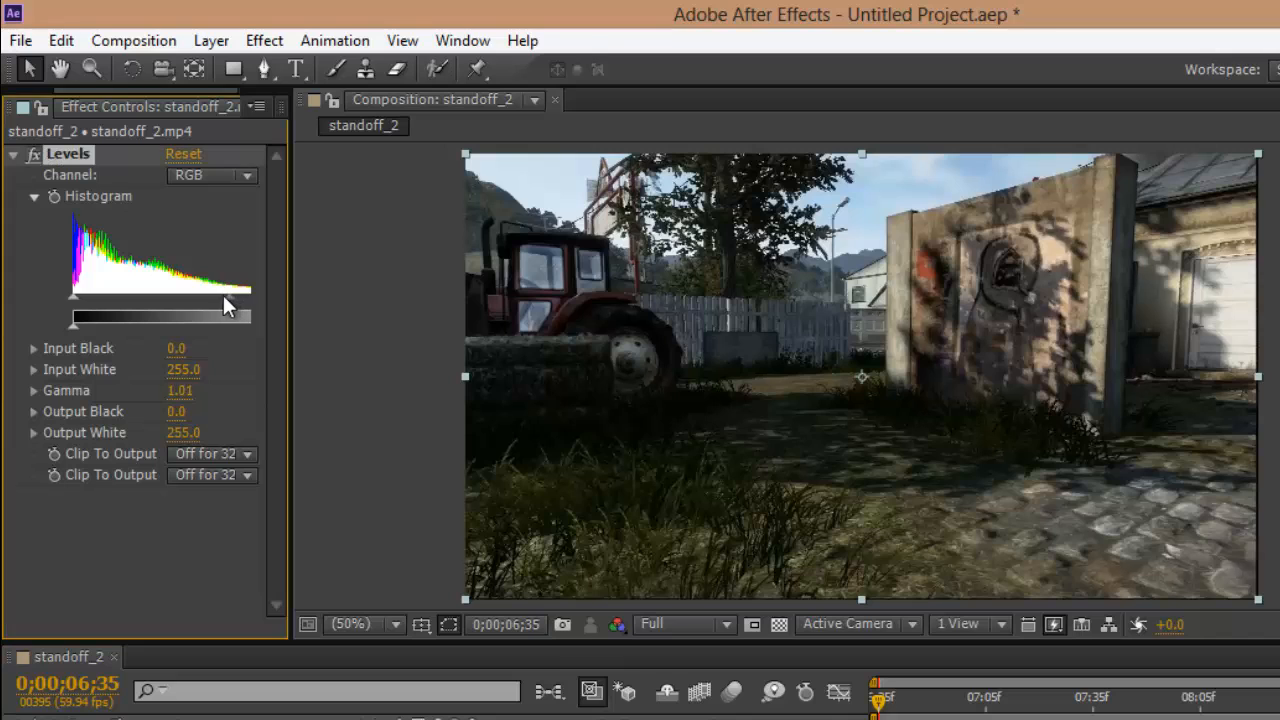
pyautogui.moveTo(224, 298)
pyautogui.mouseDown()
pyautogui.moveTo(188, 297)
pyautogui.moveTo(221, 302)
pyautogui.mouseUp()
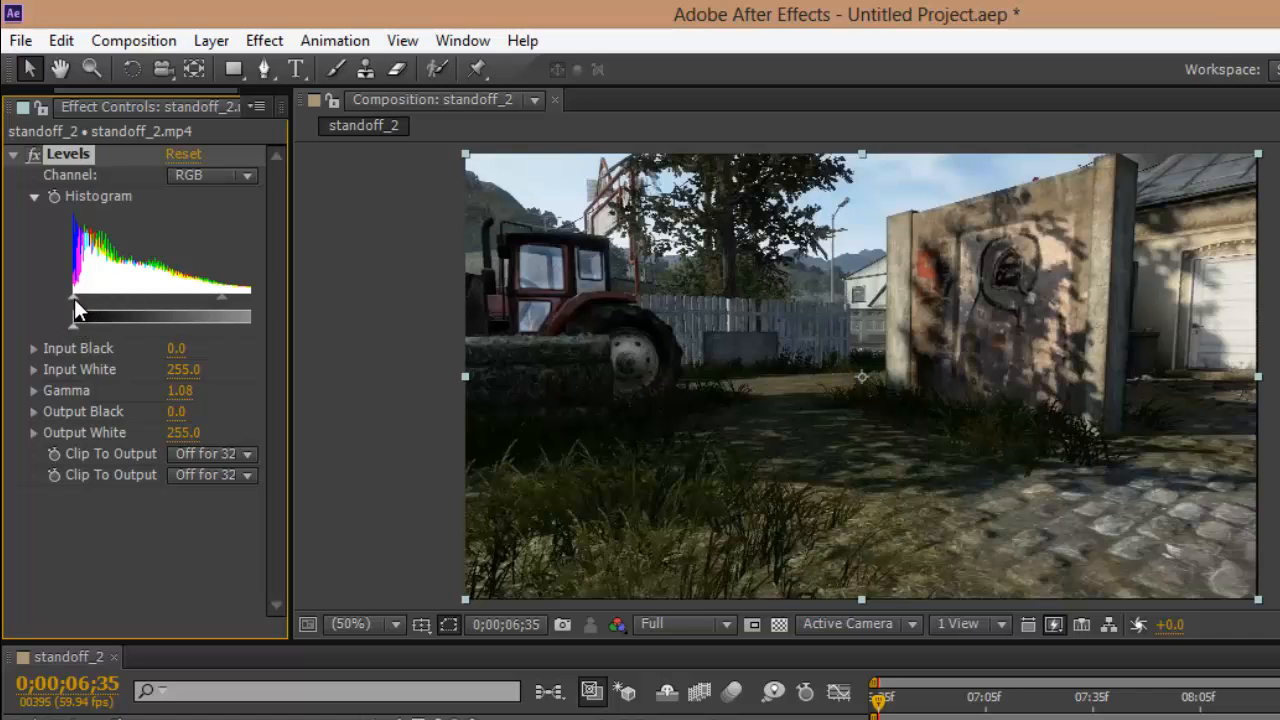
pyautogui.moveTo(74, 299); pyautogui.dragTo(104, 301)
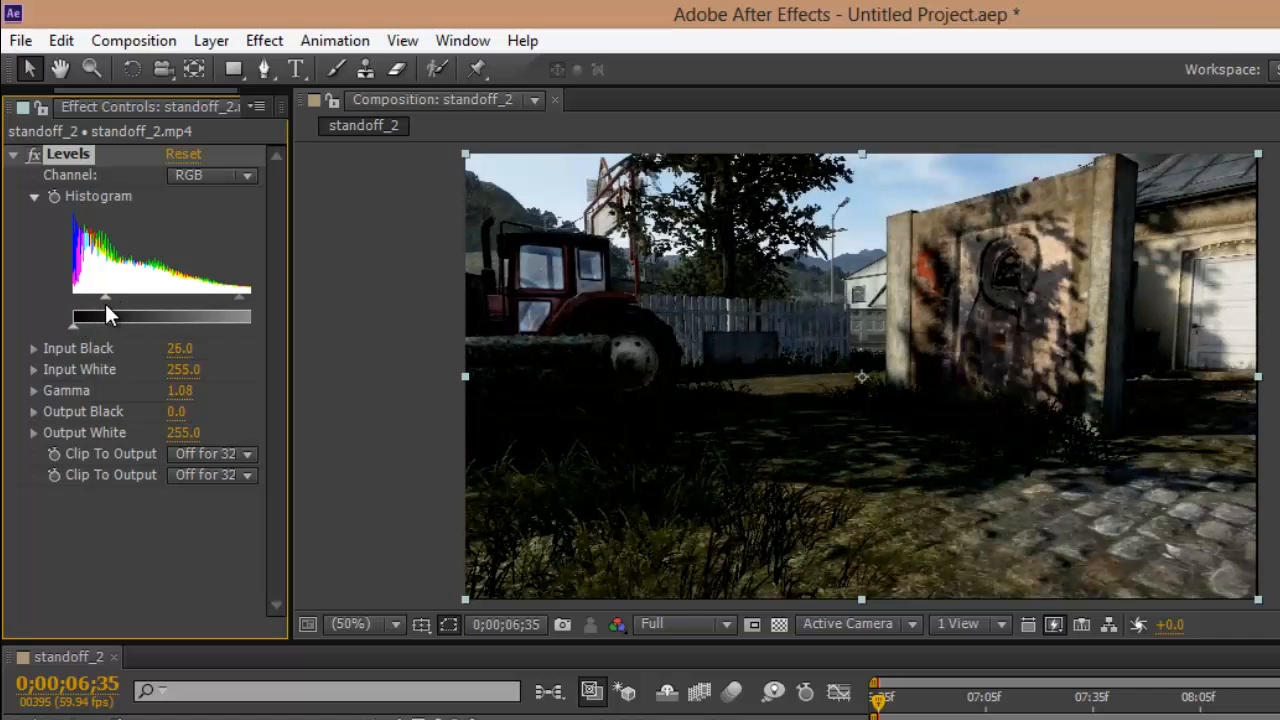
pyautogui.moveTo(238, 299); pyautogui.dragTo(190, 300)
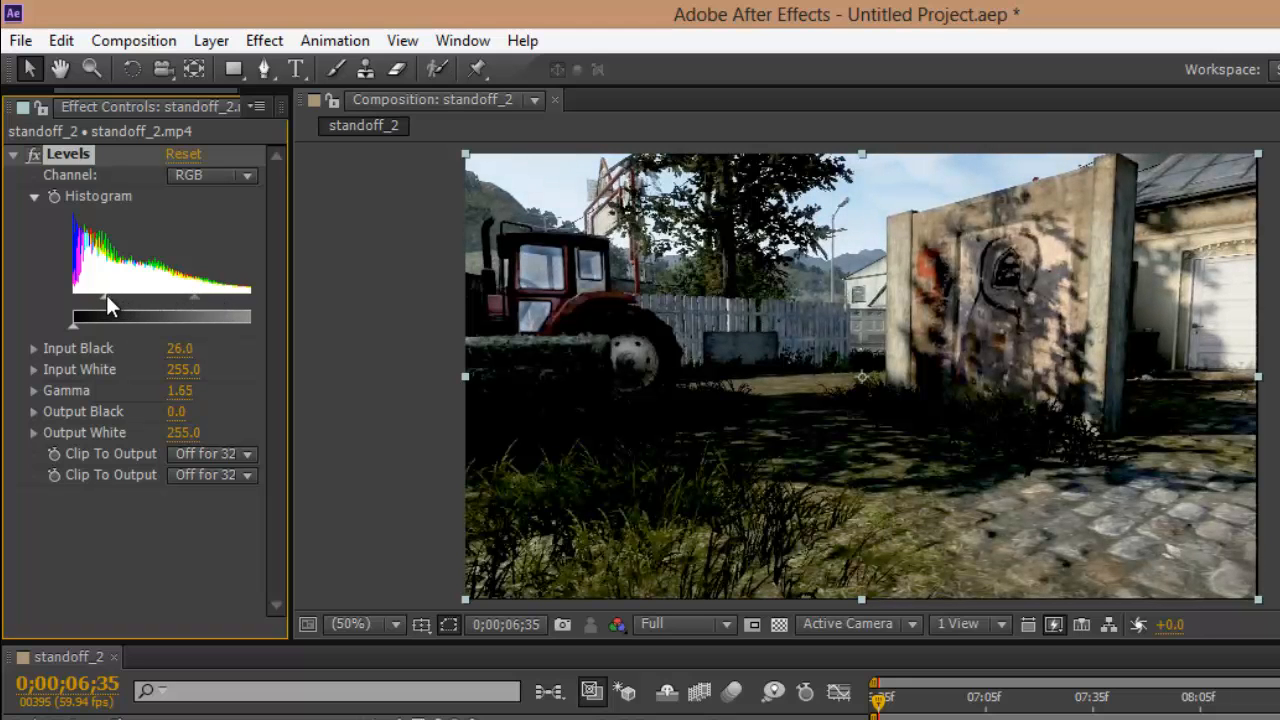
pyautogui.moveTo(106, 297); pyautogui.dragTo(137, 300)
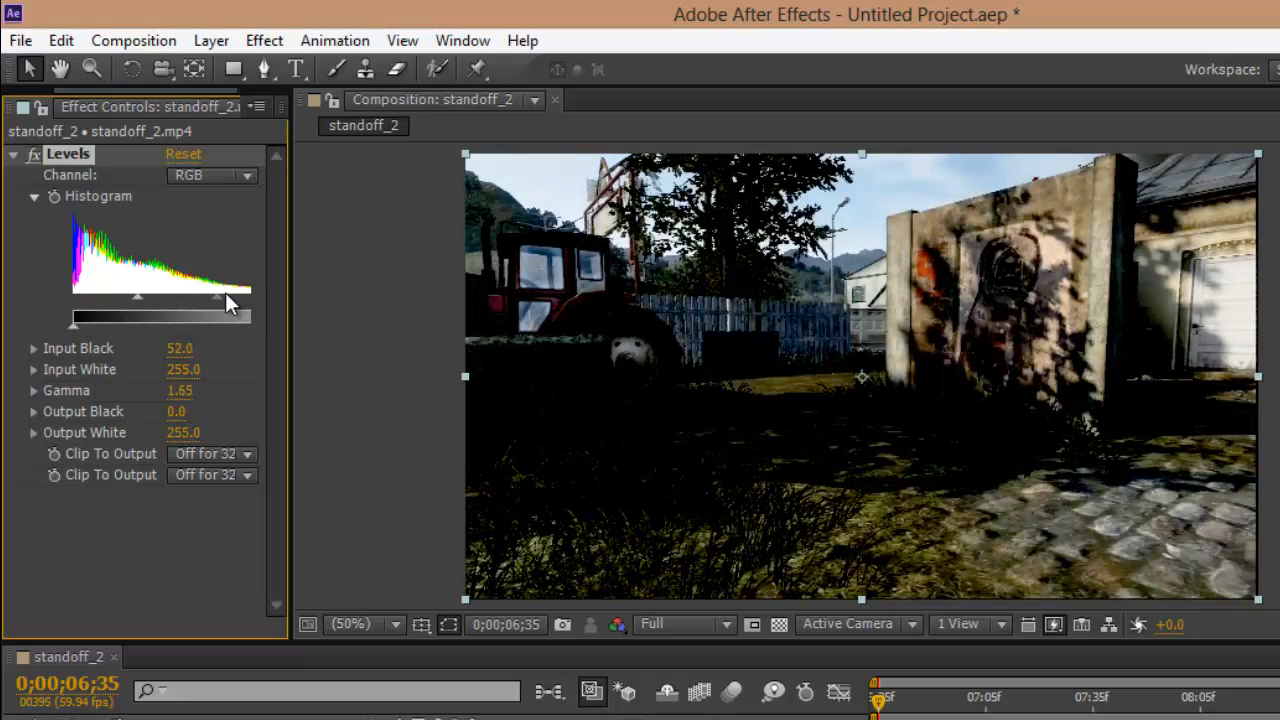
pyautogui.moveTo(218, 297); pyautogui.dragTo(108, 294)
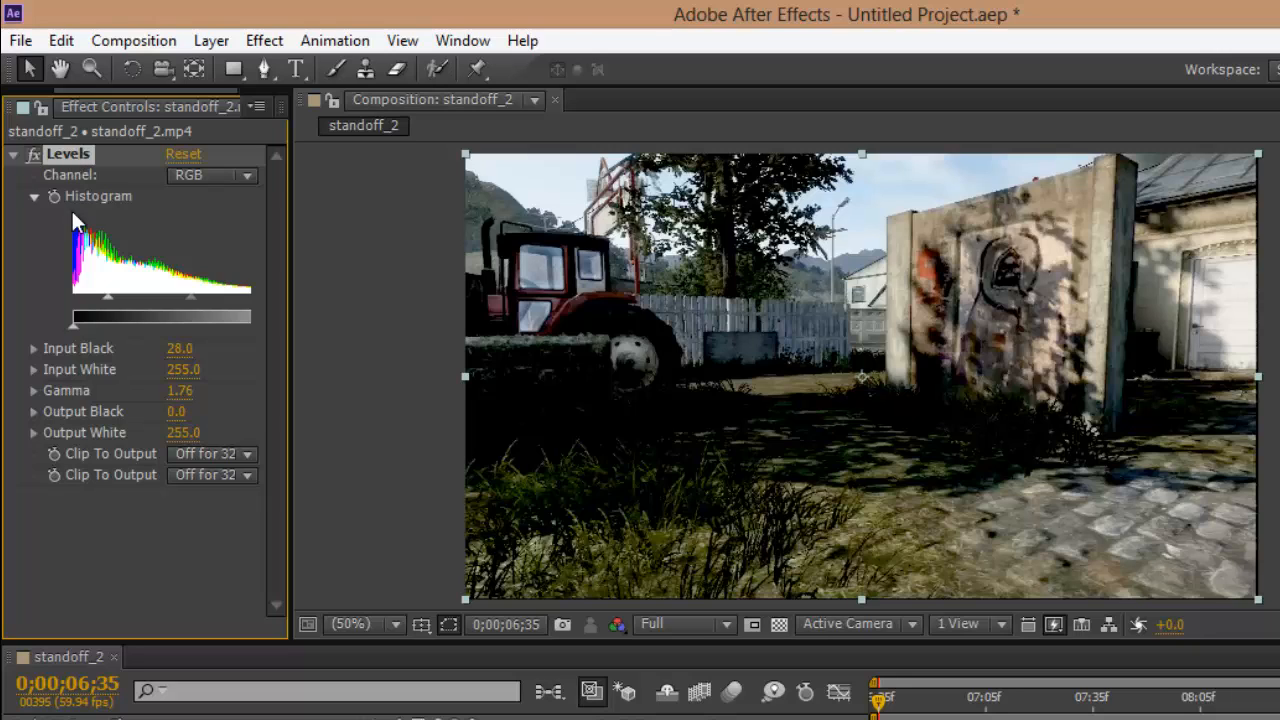
pyautogui.click(14, 156)
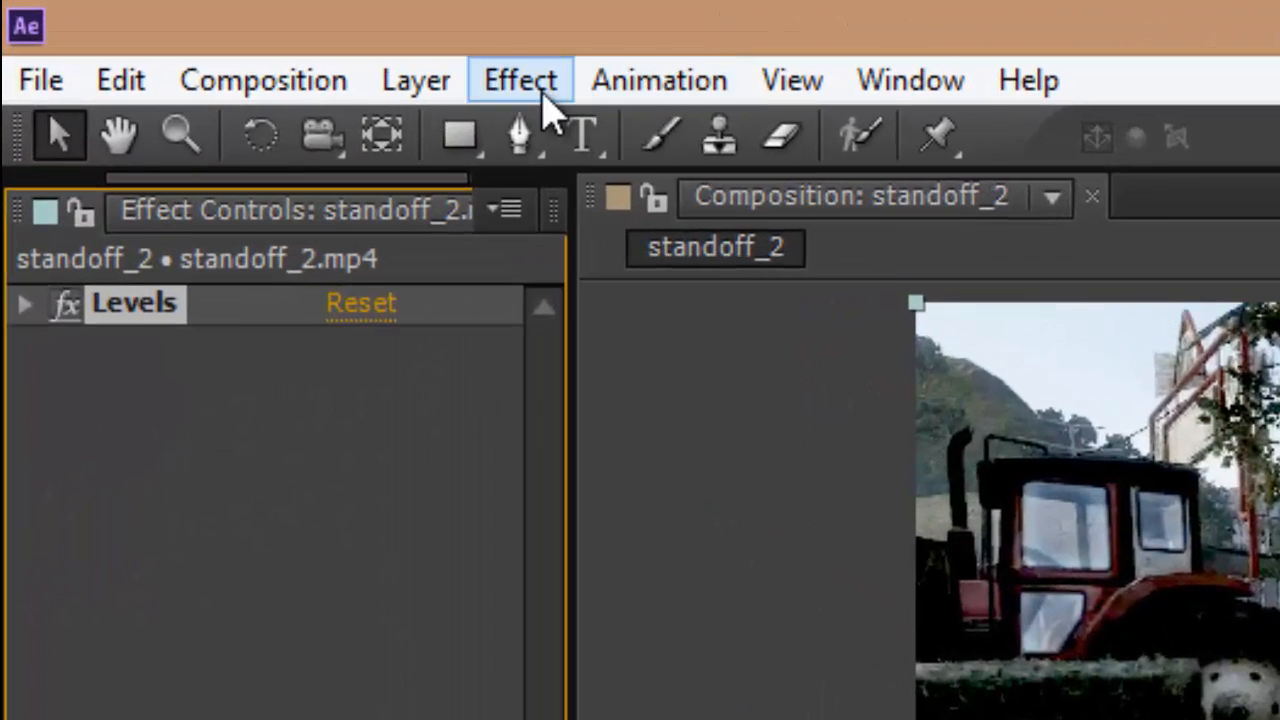
# Step: Apply the Fast Blur effect from Blur & Sharpen to the standoff_2.mp4 layer
pyautogui.click(440, 67)
pyautogui.click(440, 67)
pyautogui.click(540, 85)
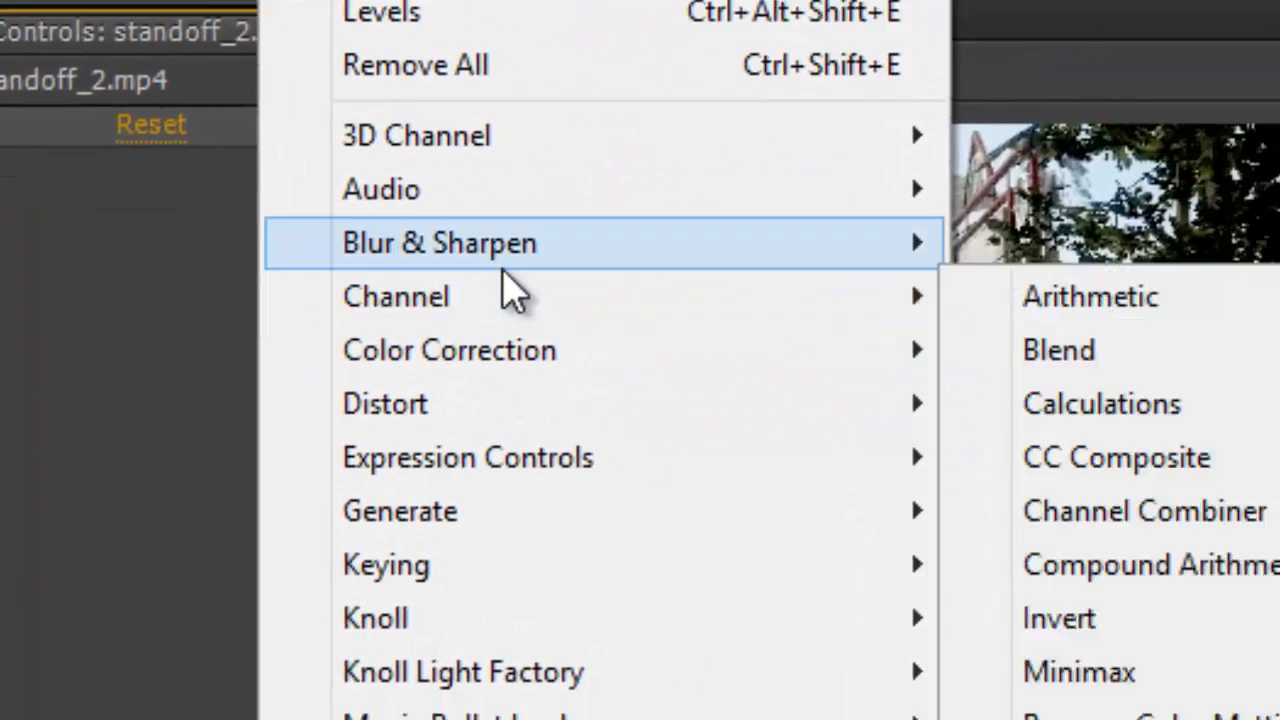
pyautogui.moveTo(845, 160)
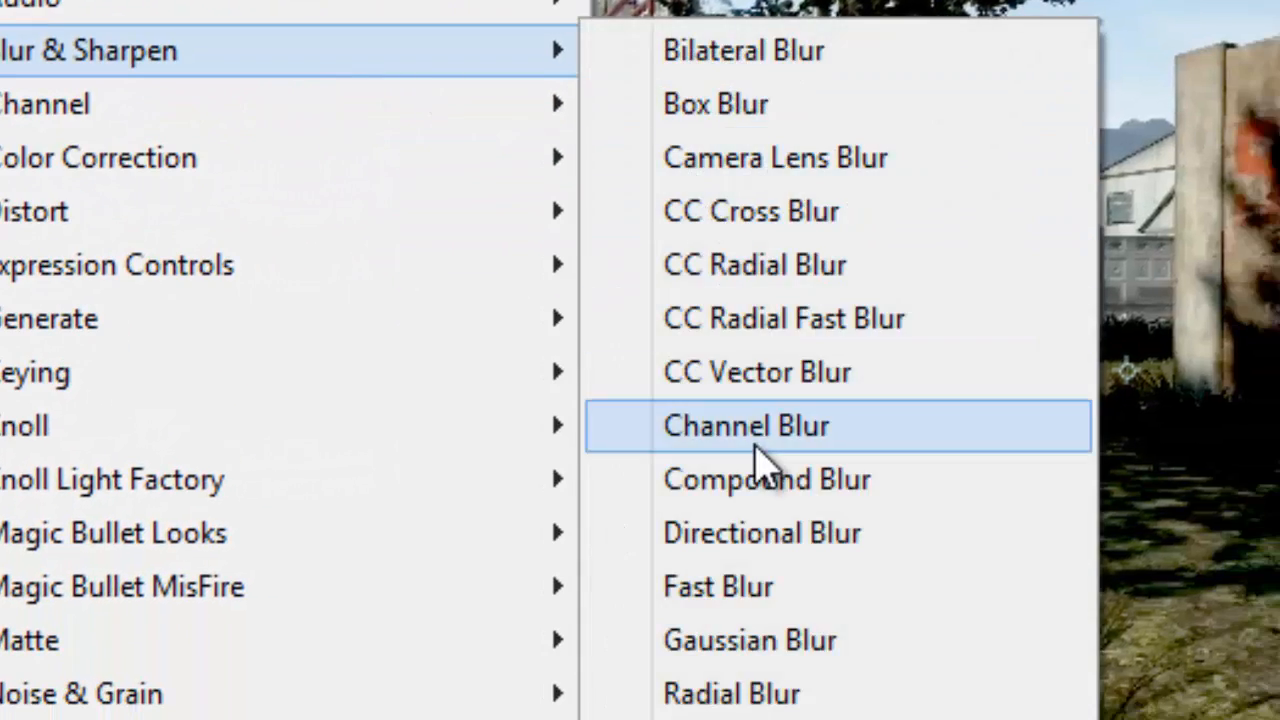
pyautogui.click(771, 592)
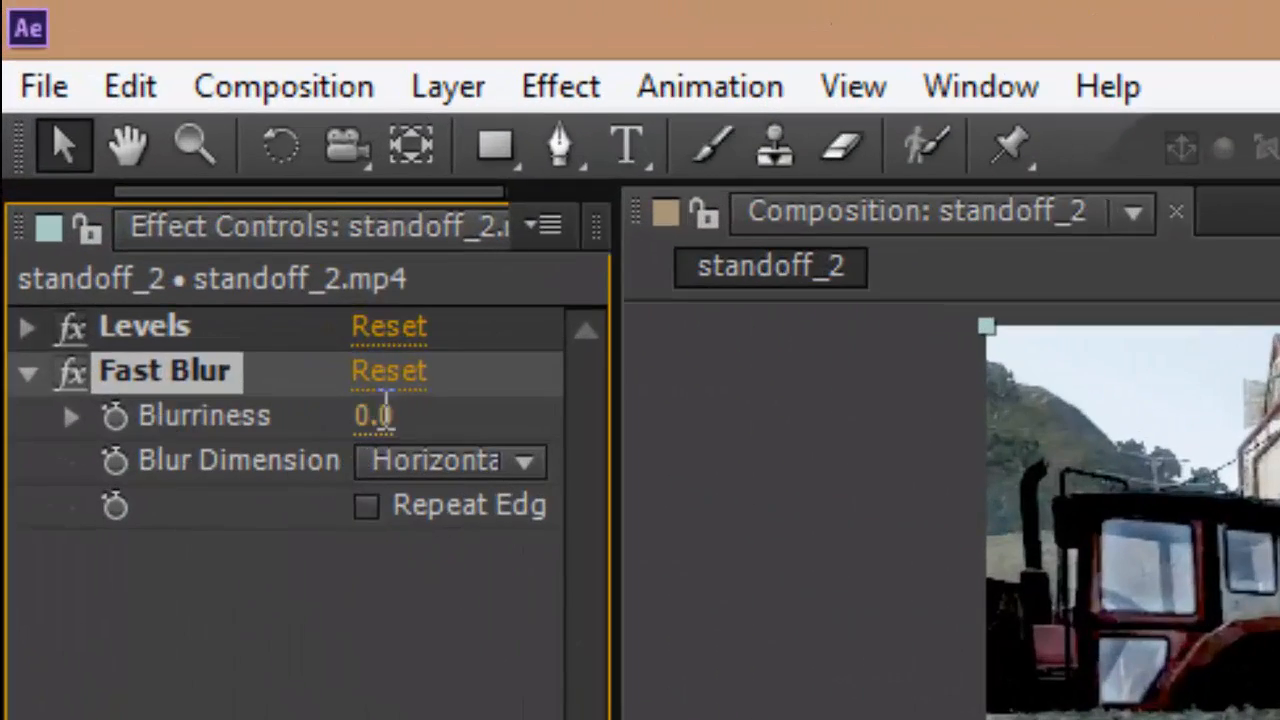
# Step: Set the Fast Blur blurriness to 7 and undo the change
pyautogui.click(385, 414)
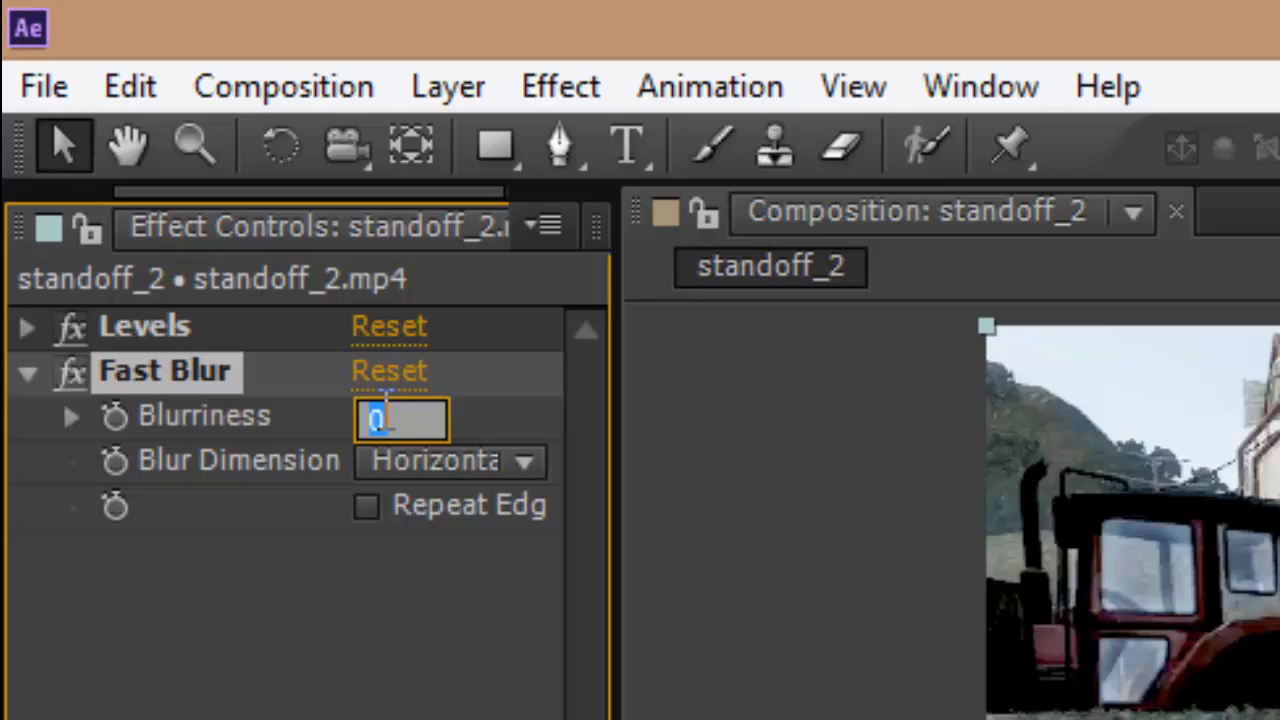
pyautogui.write('7')
pyautogui.press('Return')
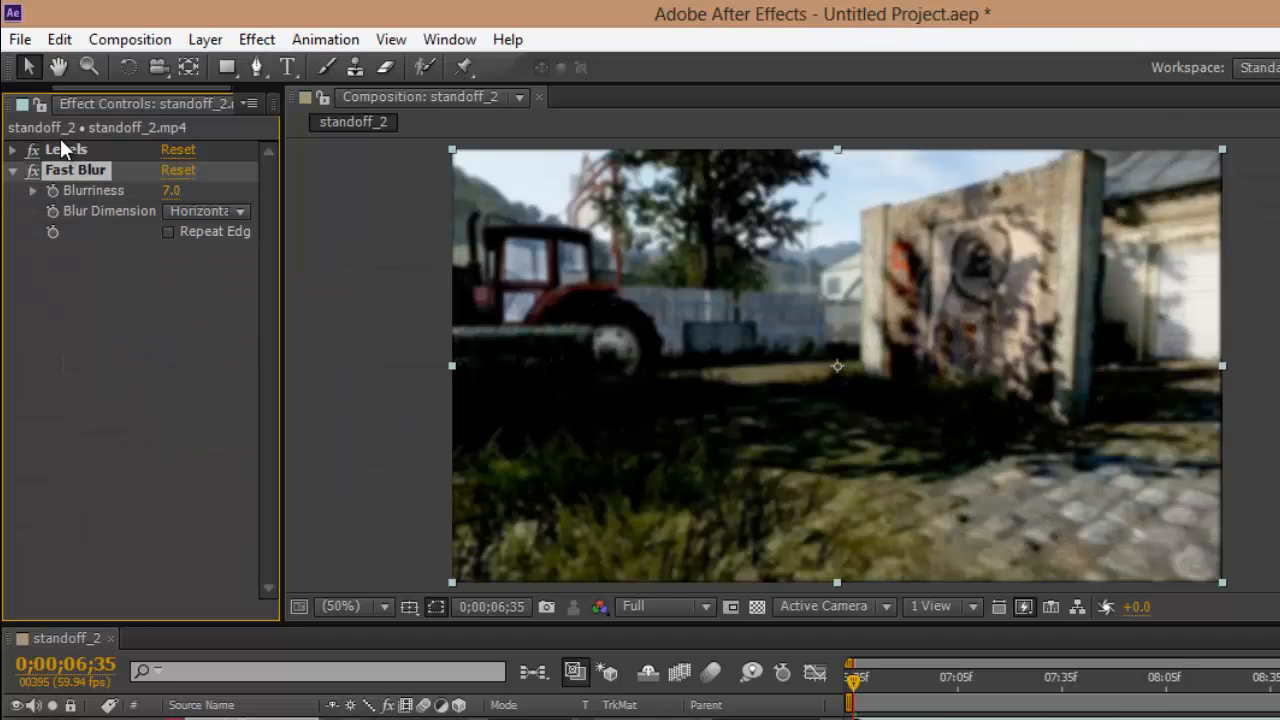
pyautogui.hotkey('ctrl', 'z')
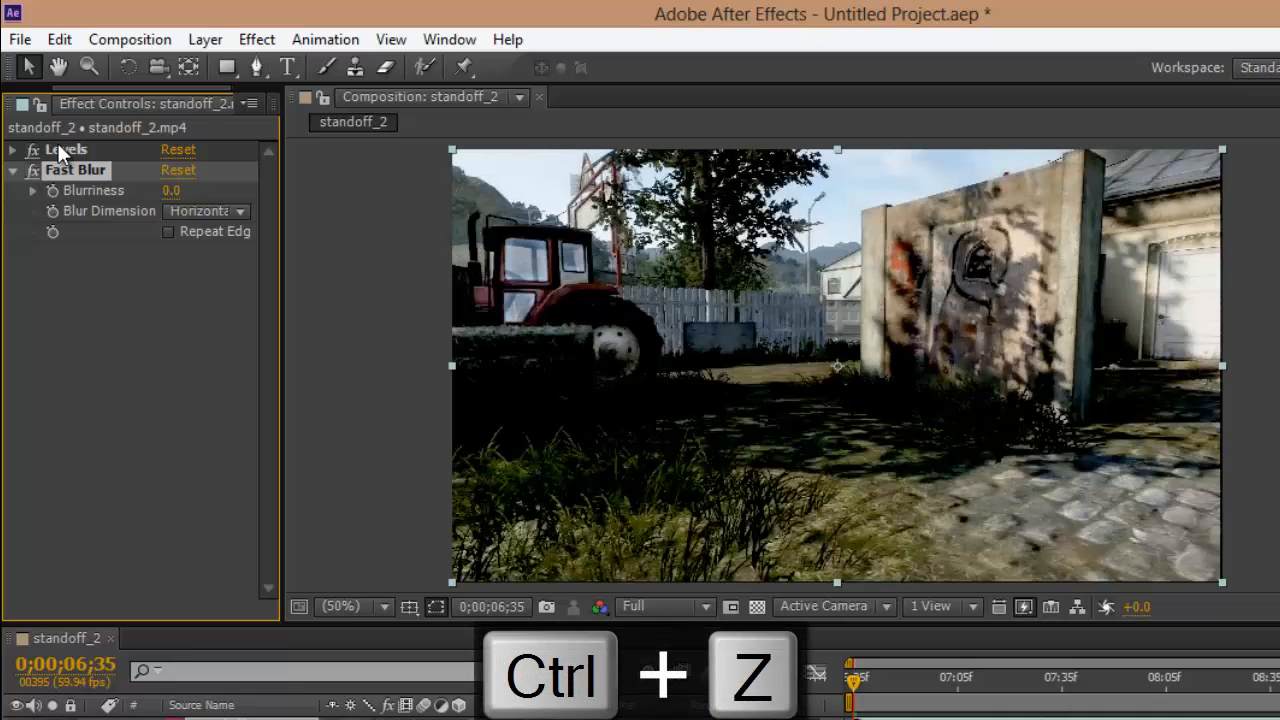
# Step: Try another Fast Blur blurriness, reduce it back to 0 and collapse the effect's settings
pyautogui.click(171, 190)
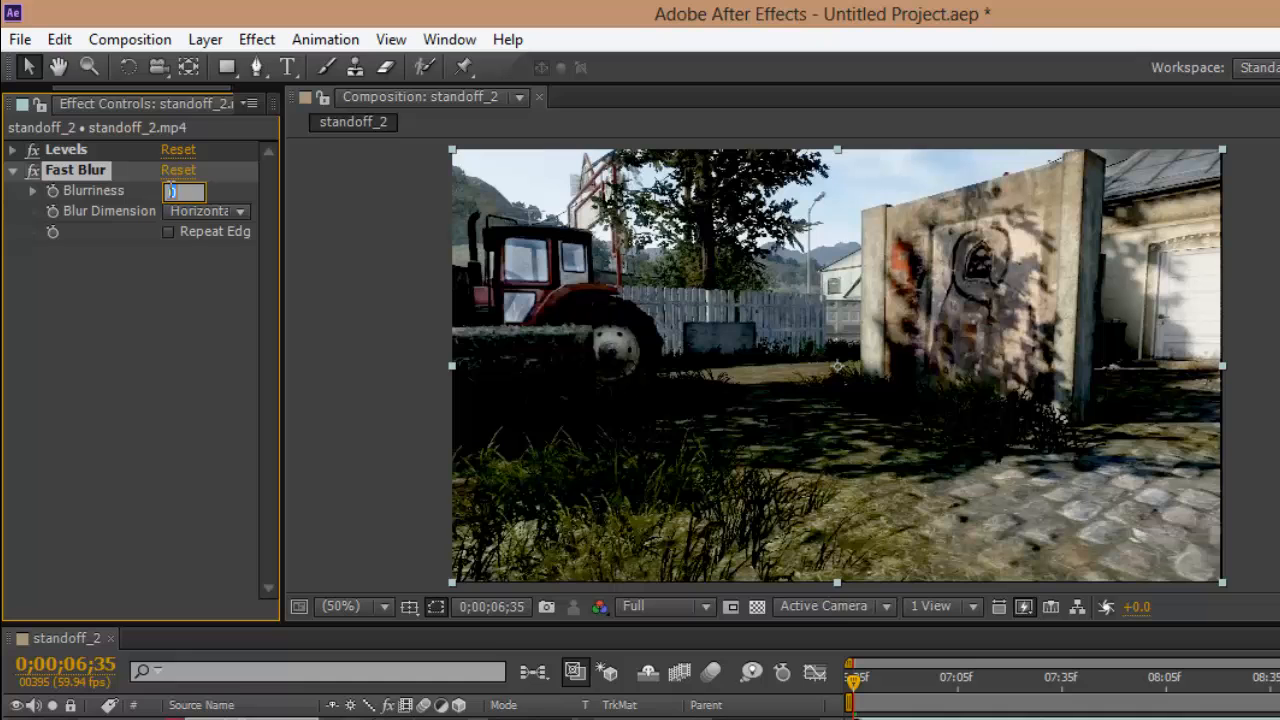
pyautogui.write('5')
pyautogui.press('Return')
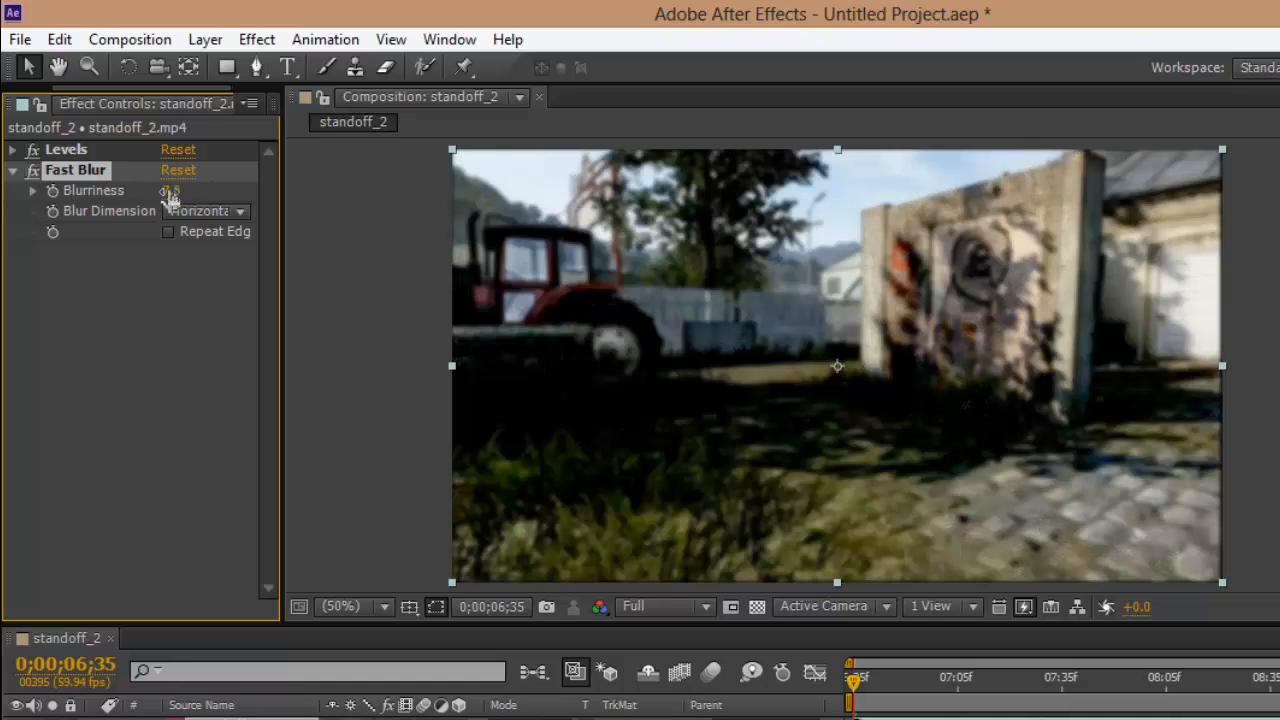
pyautogui.moveTo(171, 190); pyautogui.dragTo(40, 192)
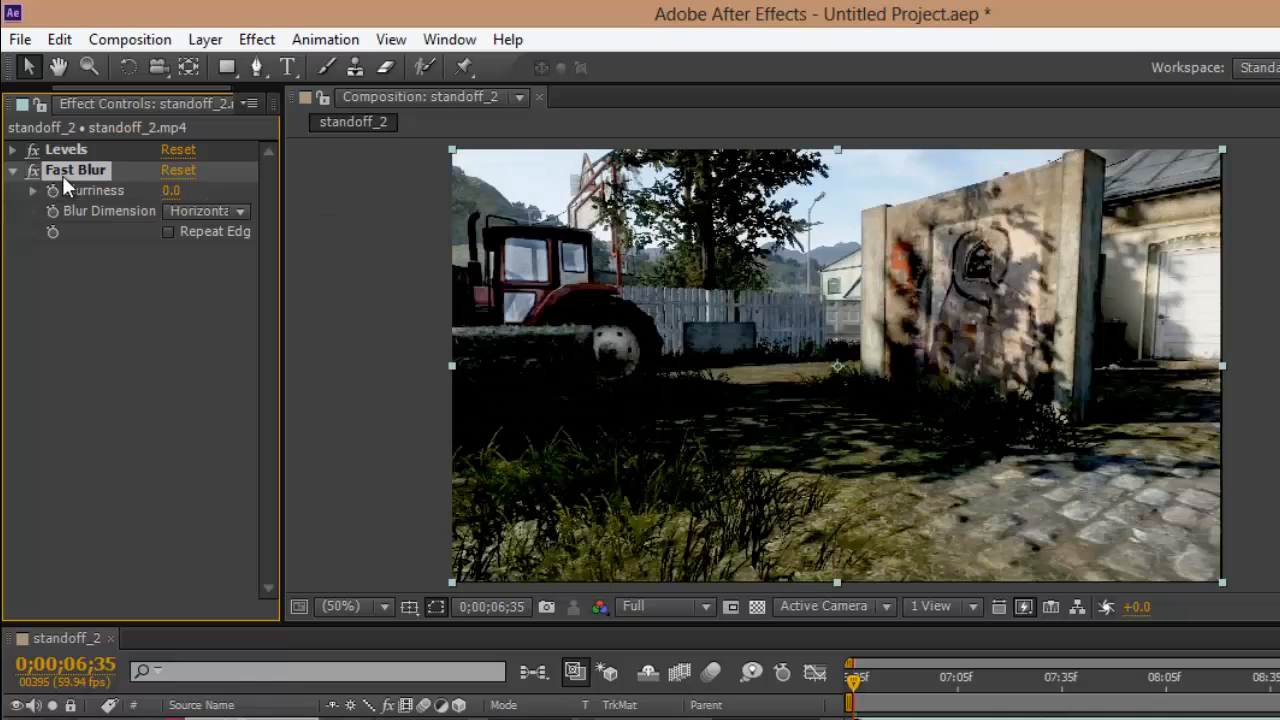
pyautogui.click(17, 166)
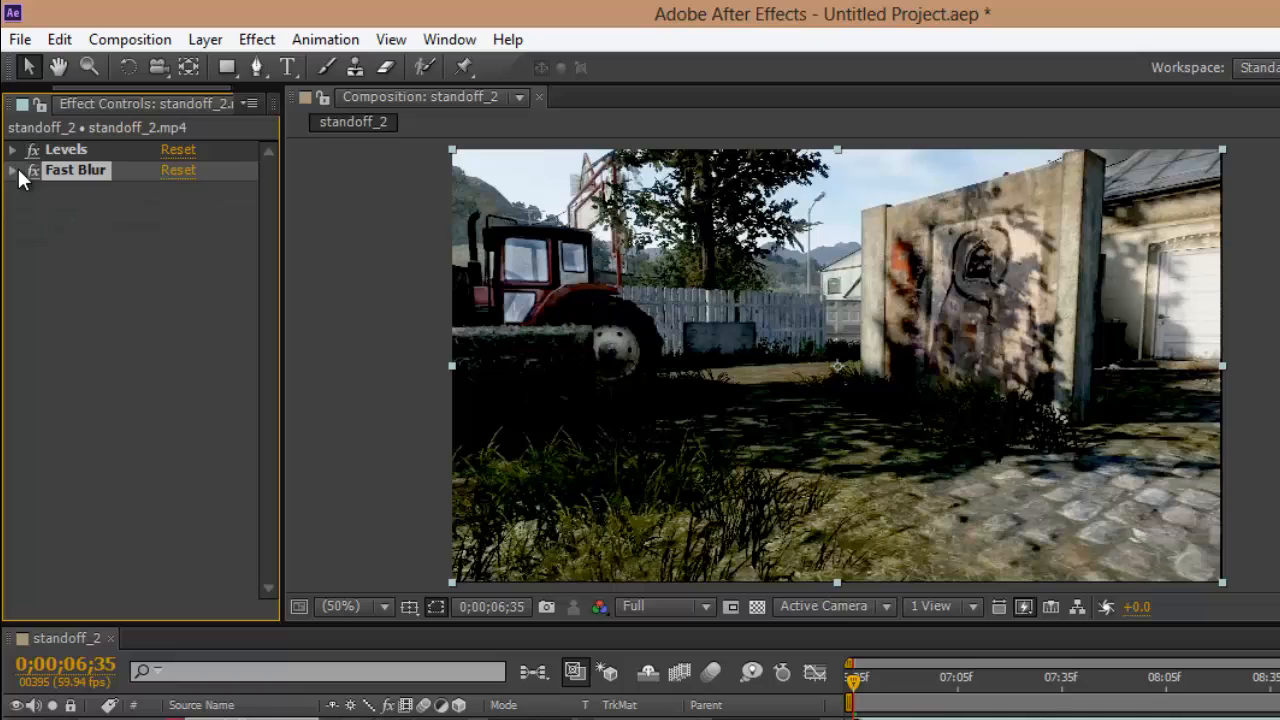
pyautogui.click(230, 717)
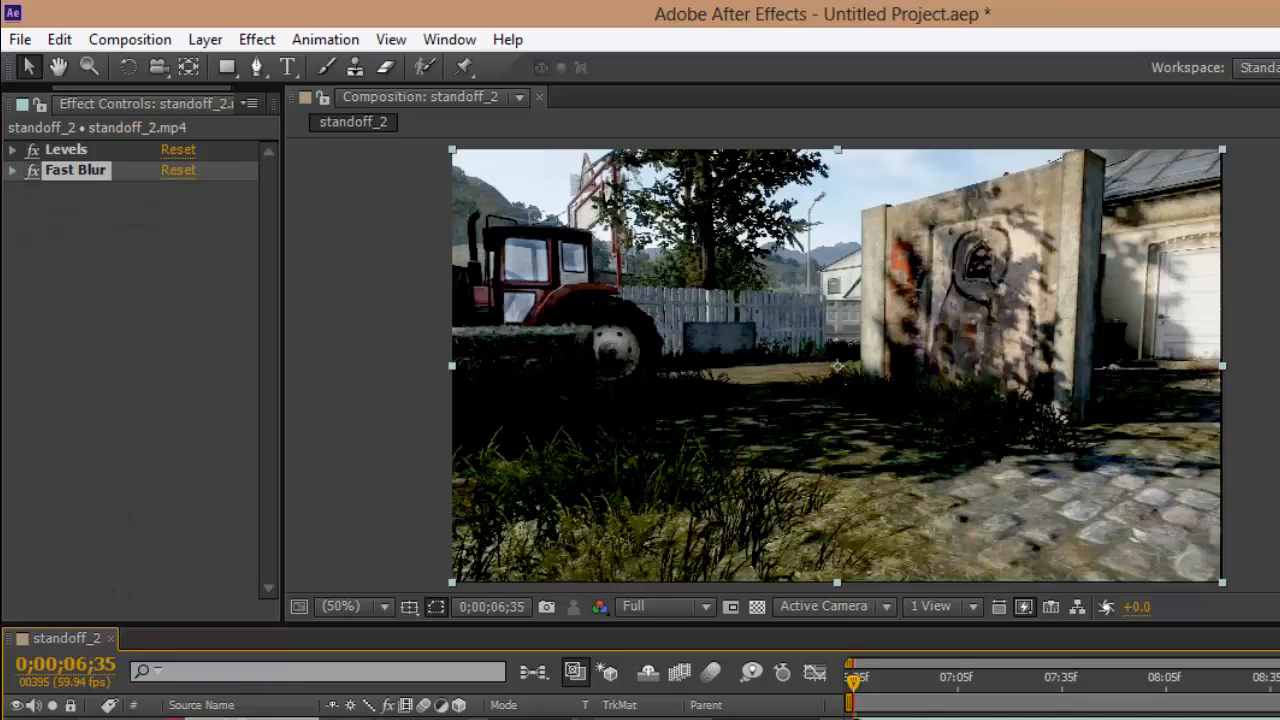
# Step: Delete the Fast Blur and Levels effects from the standoff_2.mp4 layer
pyautogui.click(79, 169)
pyautogui.press('Delete')
pyautogui.click(86, 150)
pyautogui.press('Delete')
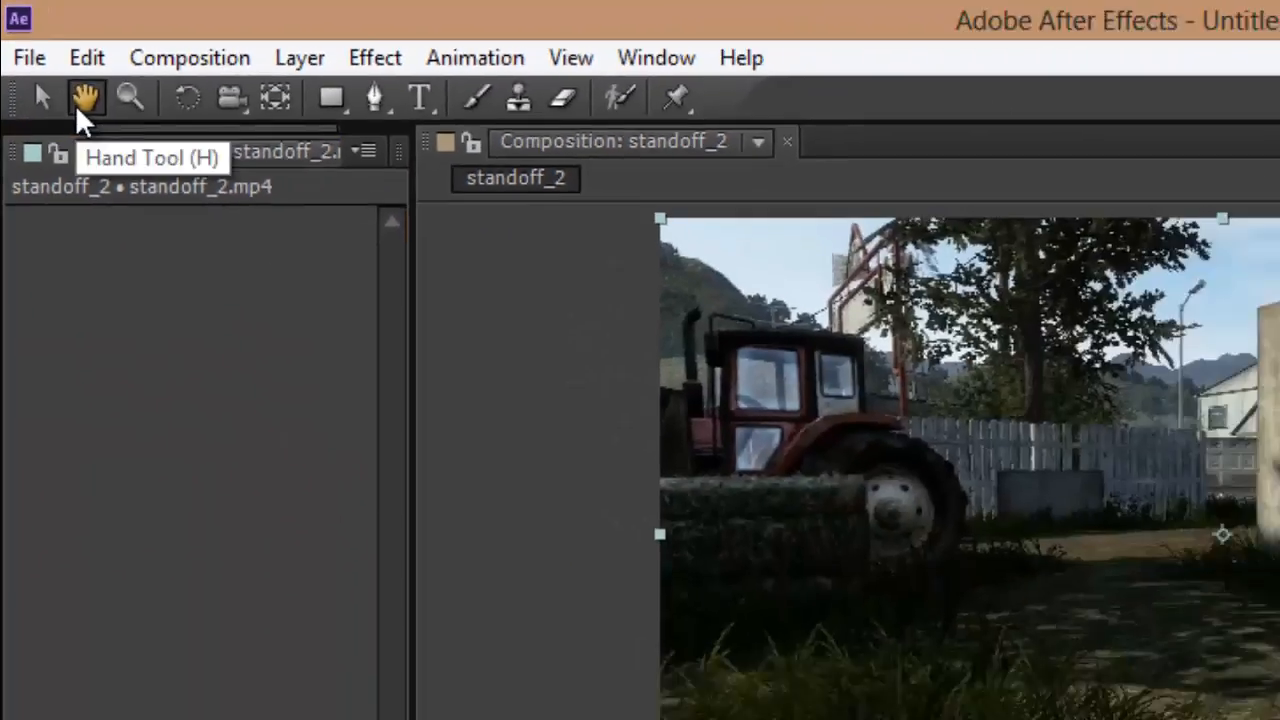
# Step: Pan the composition view with the Hand tool, magnify the footage to 400% with the Zoom tool and return to 50%
pyautogui.click(138, 184)
pyautogui.moveTo(651, 273); pyautogui.dragTo(661, 248)
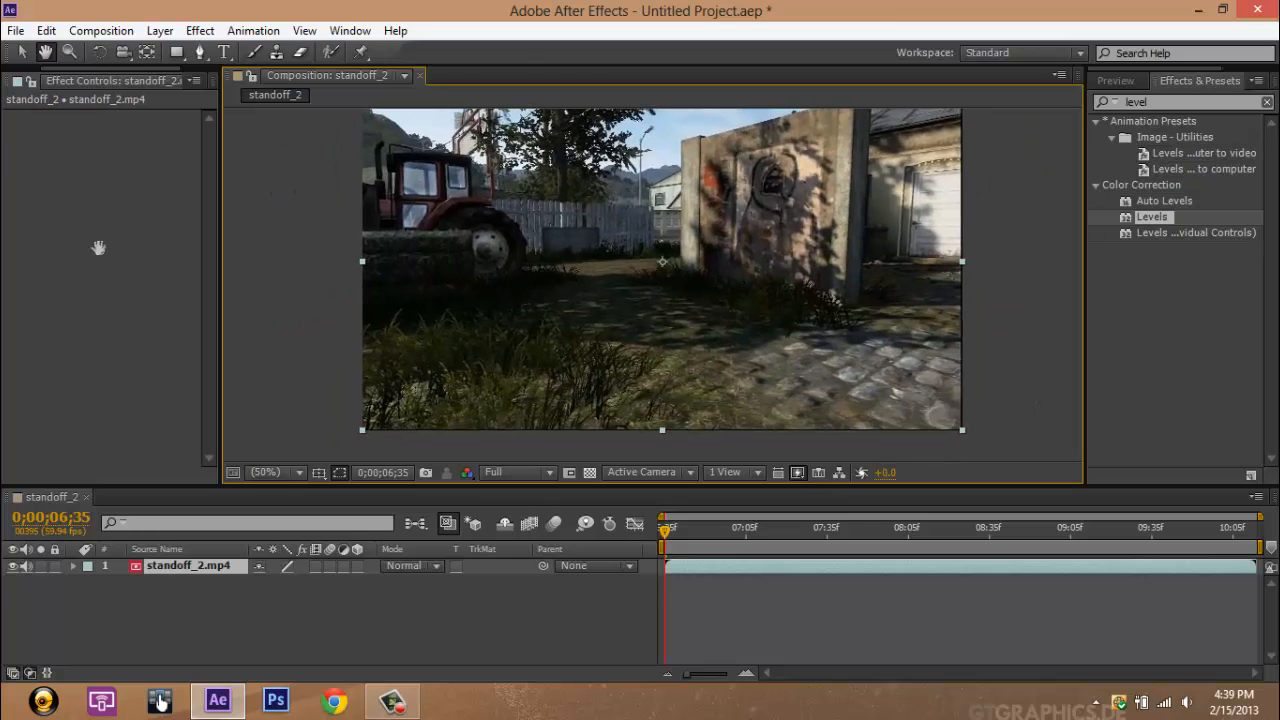
pyautogui.click(69, 52)
pyautogui.click(591, 290)
pyautogui.click(591, 290)
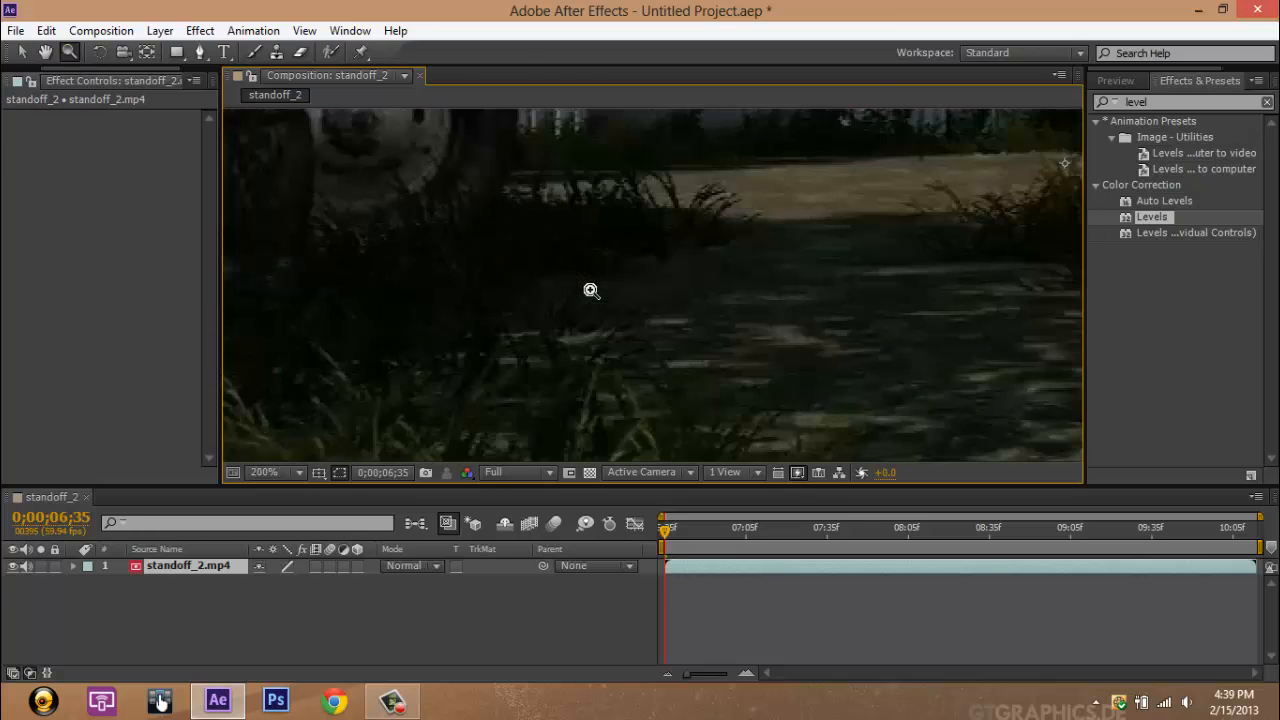
pyautogui.rightClick(591, 290)
pyautogui.click(548, 285)
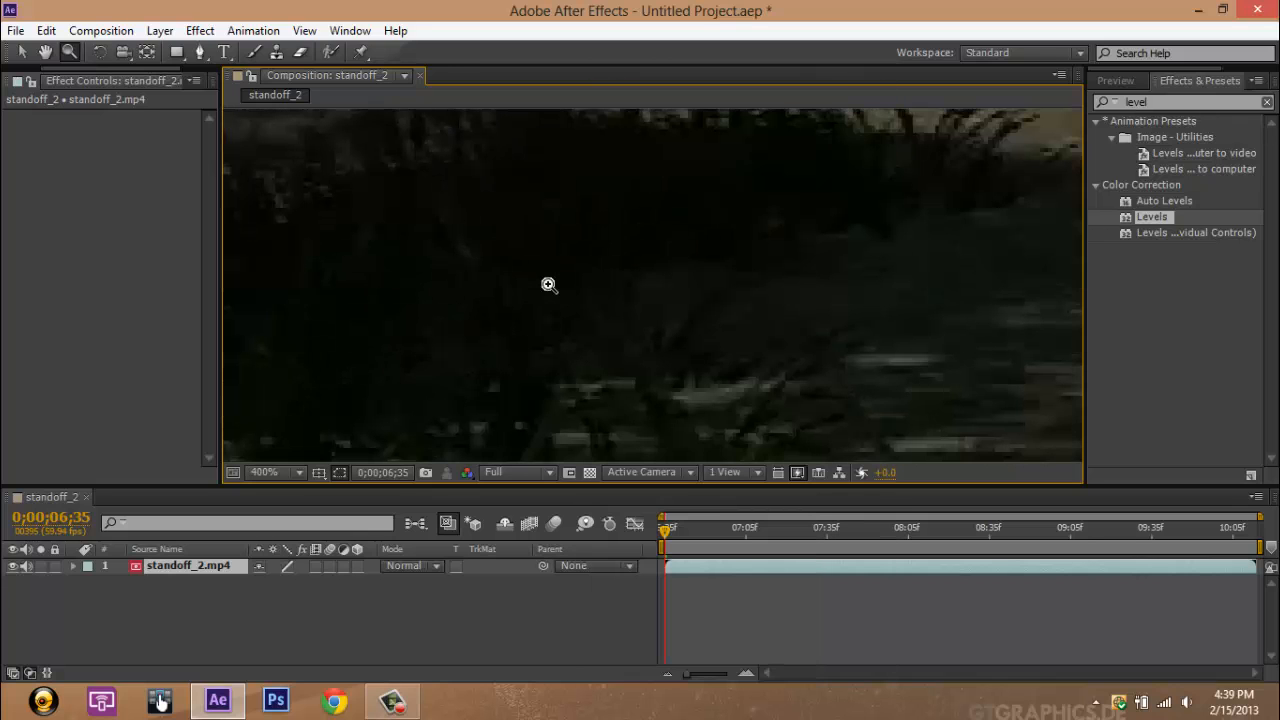
pyautogui.hotkey('ctrl', '-')
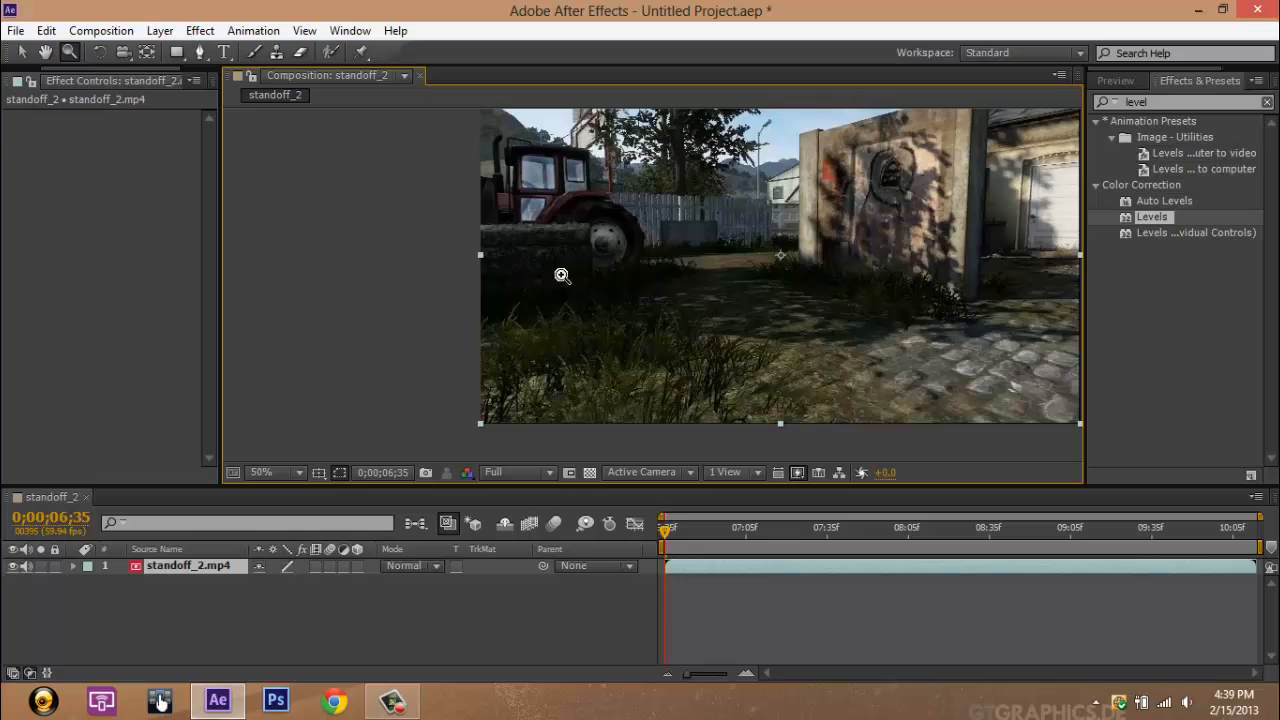
# Step: Recentre the footage in the composition view with the Hand tool and switch back to the Selection tool
pyautogui.click(46, 52)
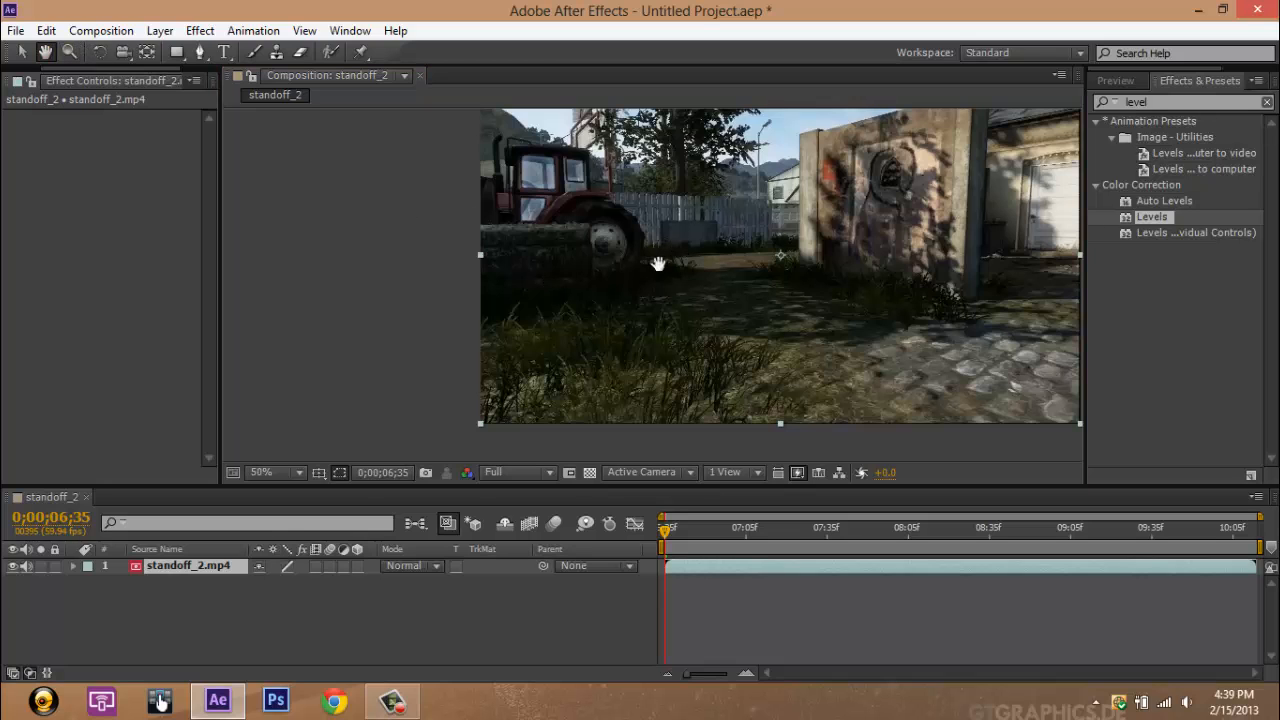
pyautogui.moveTo(654, 260); pyautogui.dragTo(540, 293)
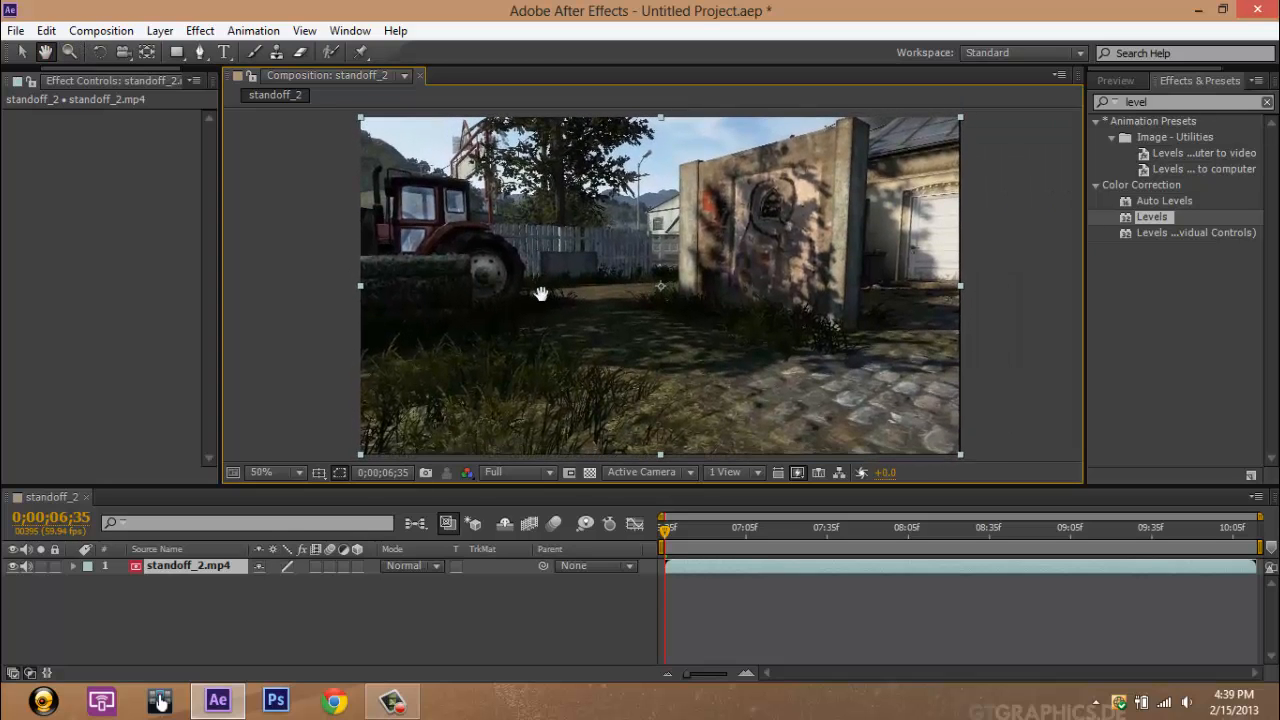
pyautogui.click(20, 56)
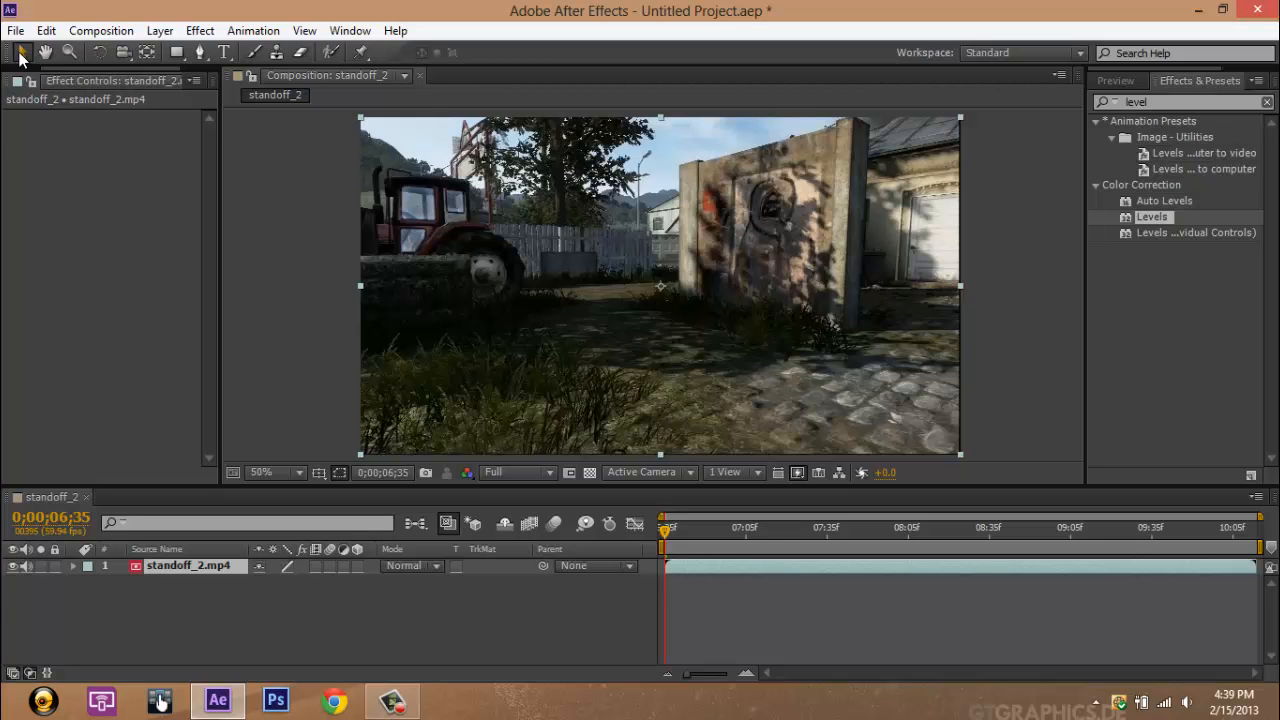
pyautogui.click(100, 31)
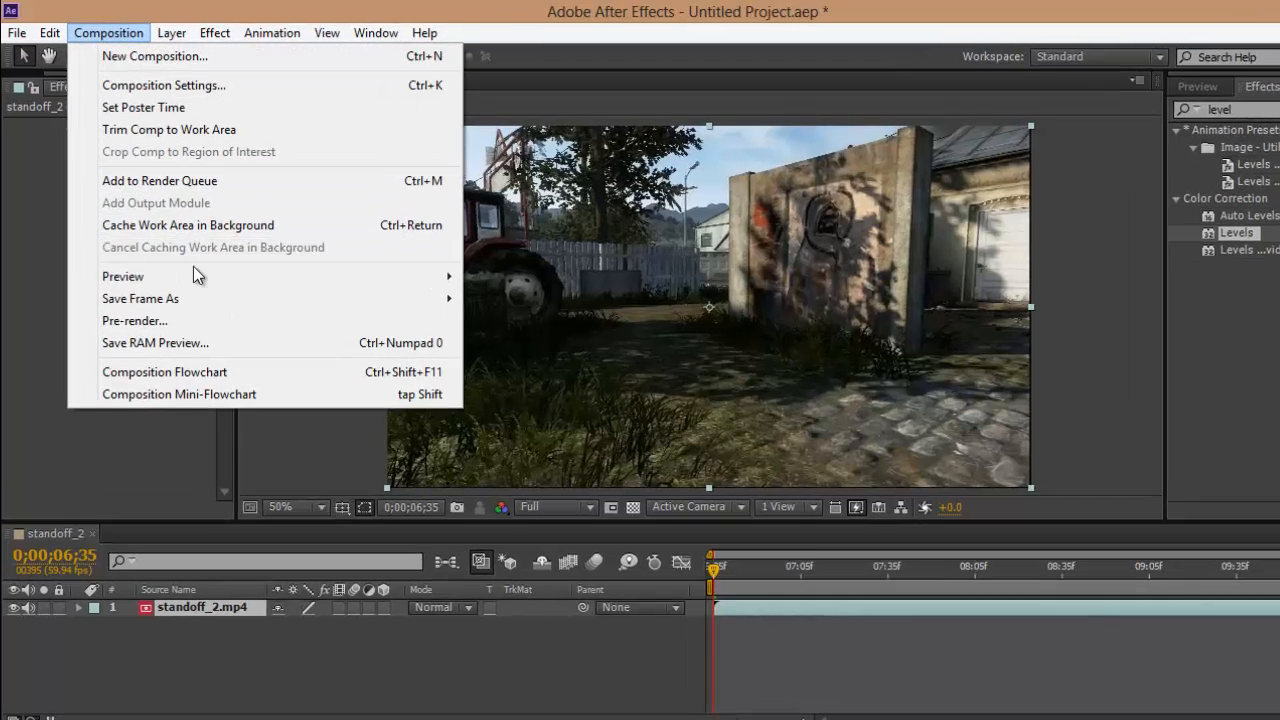
pyautogui.moveTo(183, 258)
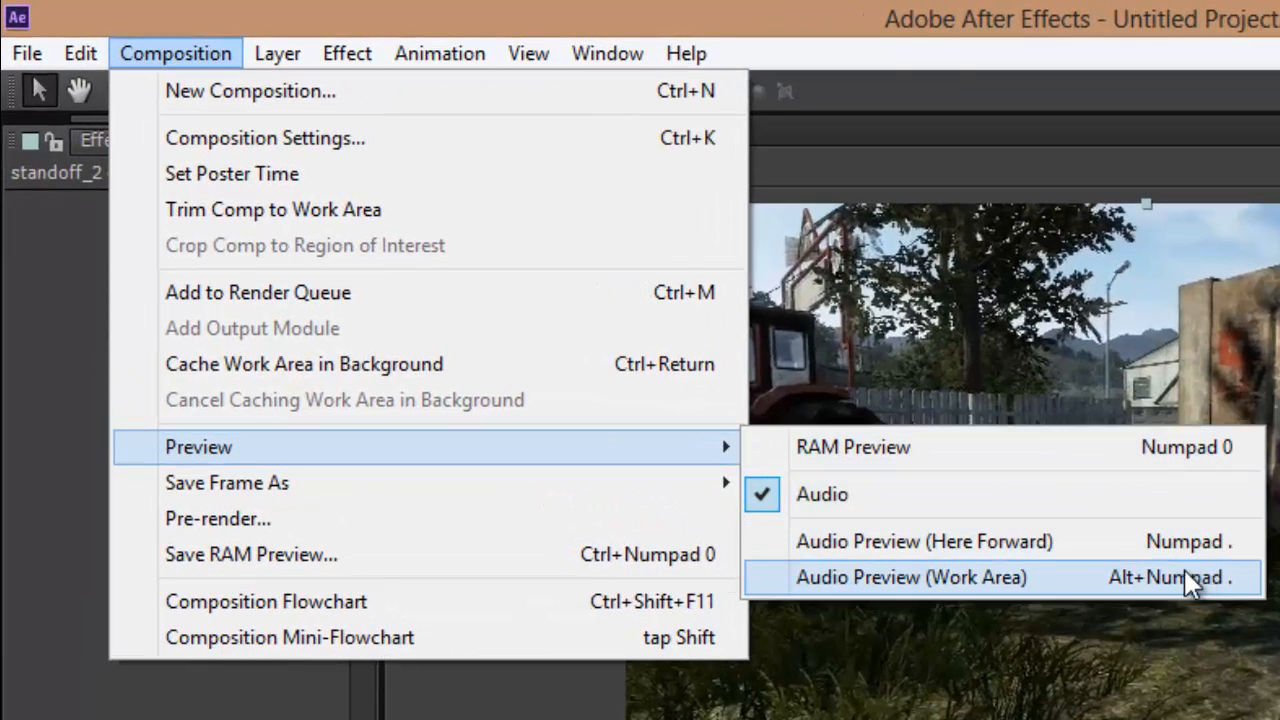
pyautogui.moveTo(644, 485)
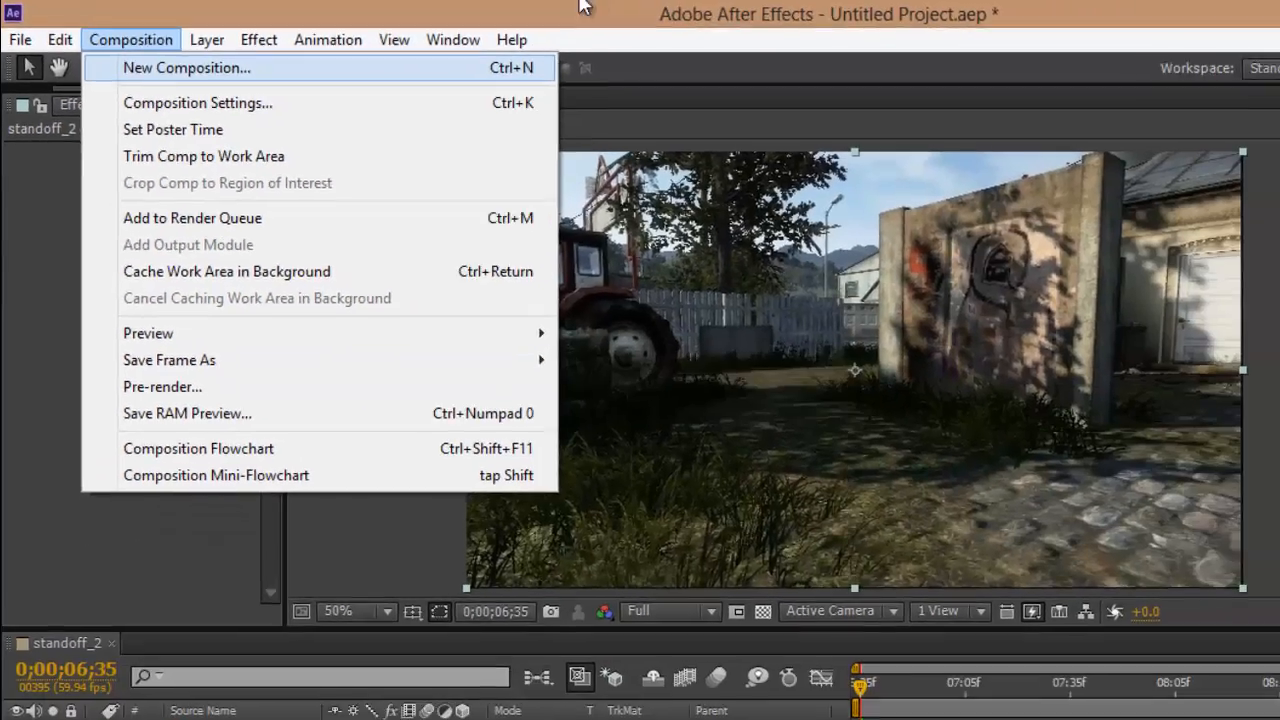
pyautogui.click(581, 3)
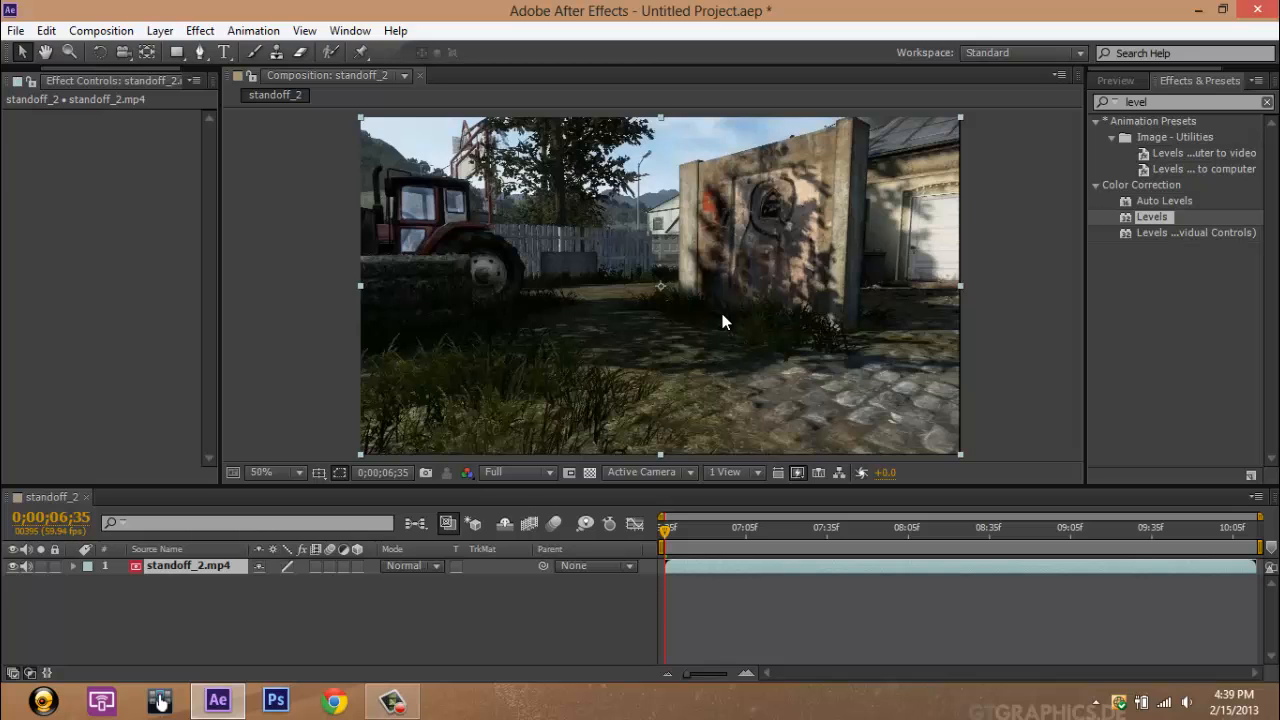
# Step: Zoom the composition view in to 200% and back out to 50%
pyautogui.hotkey('ctrl', '=')
pyautogui.hotkey('ctrl', '=')
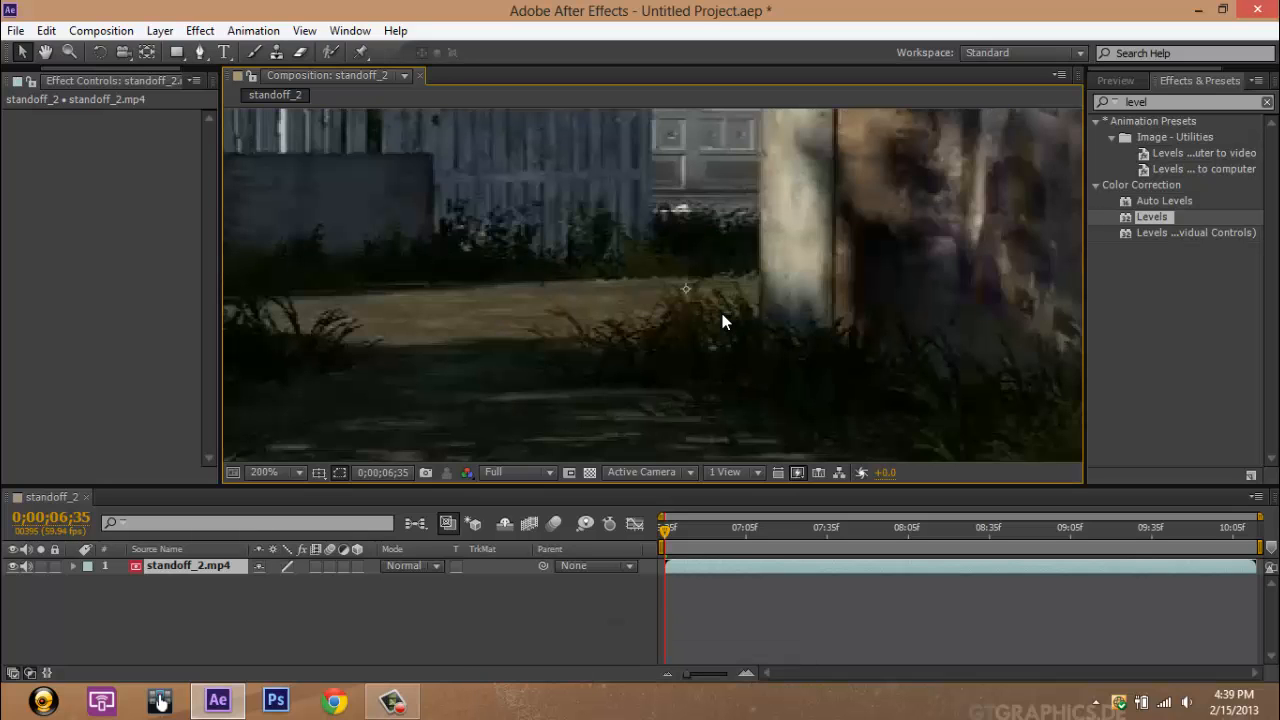
pyautogui.hotkey('ctrl', '-')
pyautogui.hotkey('ctrl', '-')
pyautogui.hotkey('ctrl', '-')
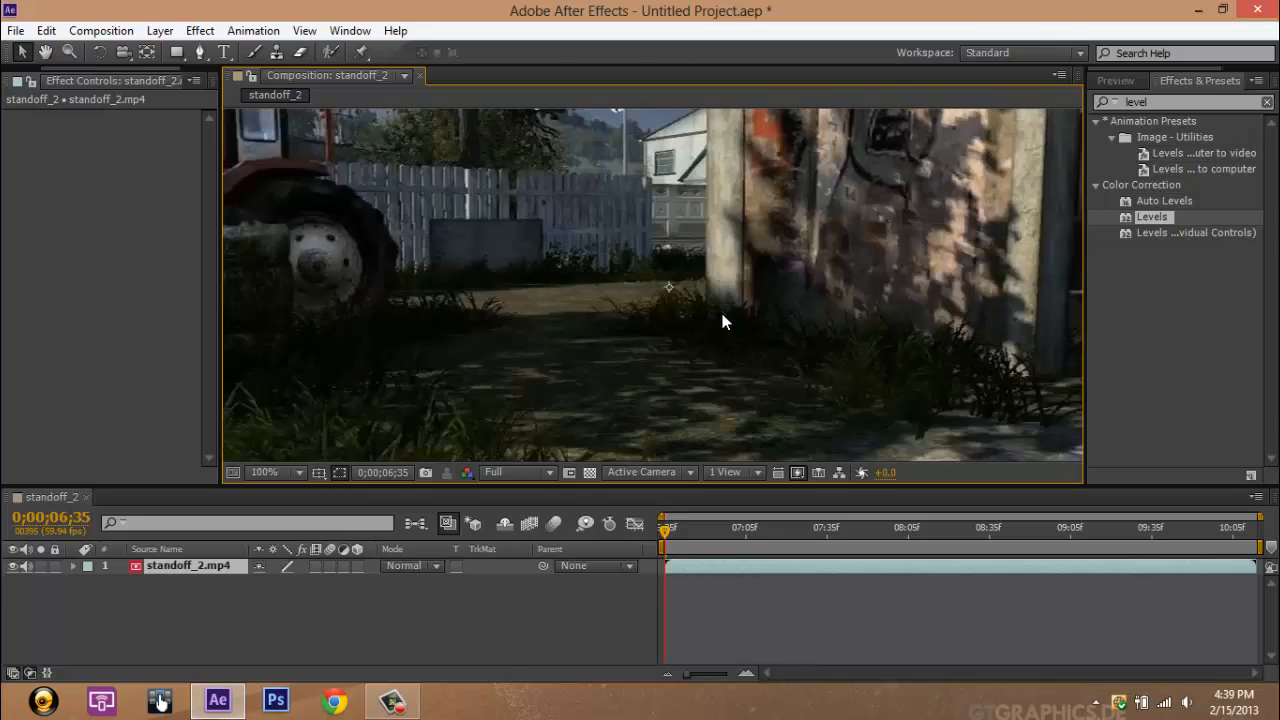
pyautogui.hotkey('ctrl', '=')
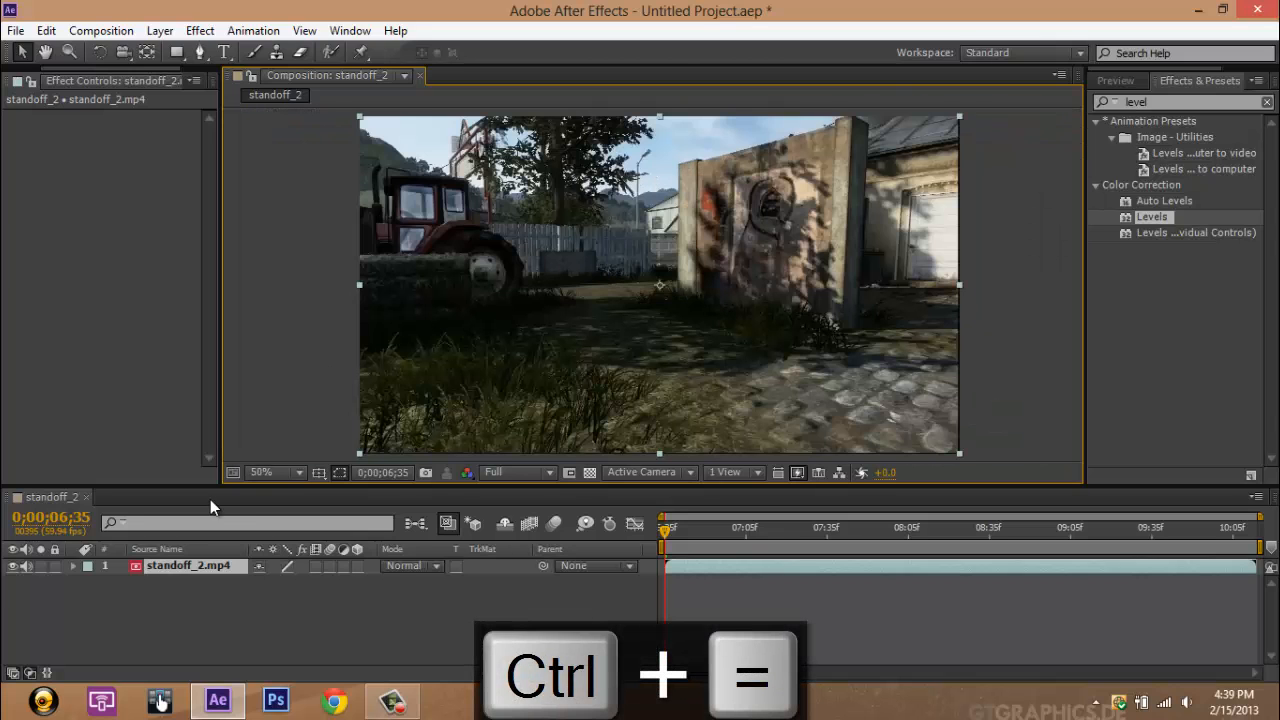
# Step: Magnify the composition view to 100% and return it to 50%
pyautogui.click(299, 473)
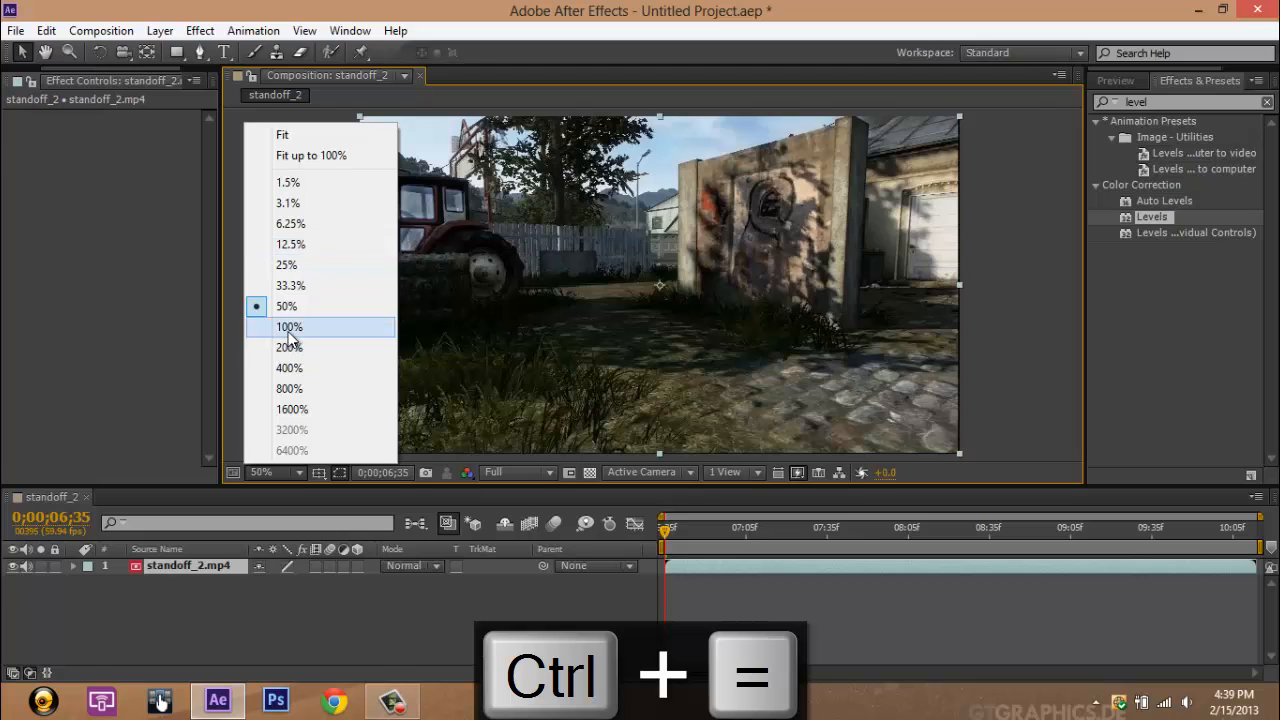
pyautogui.click(290, 326)
pyautogui.click(301, 474)
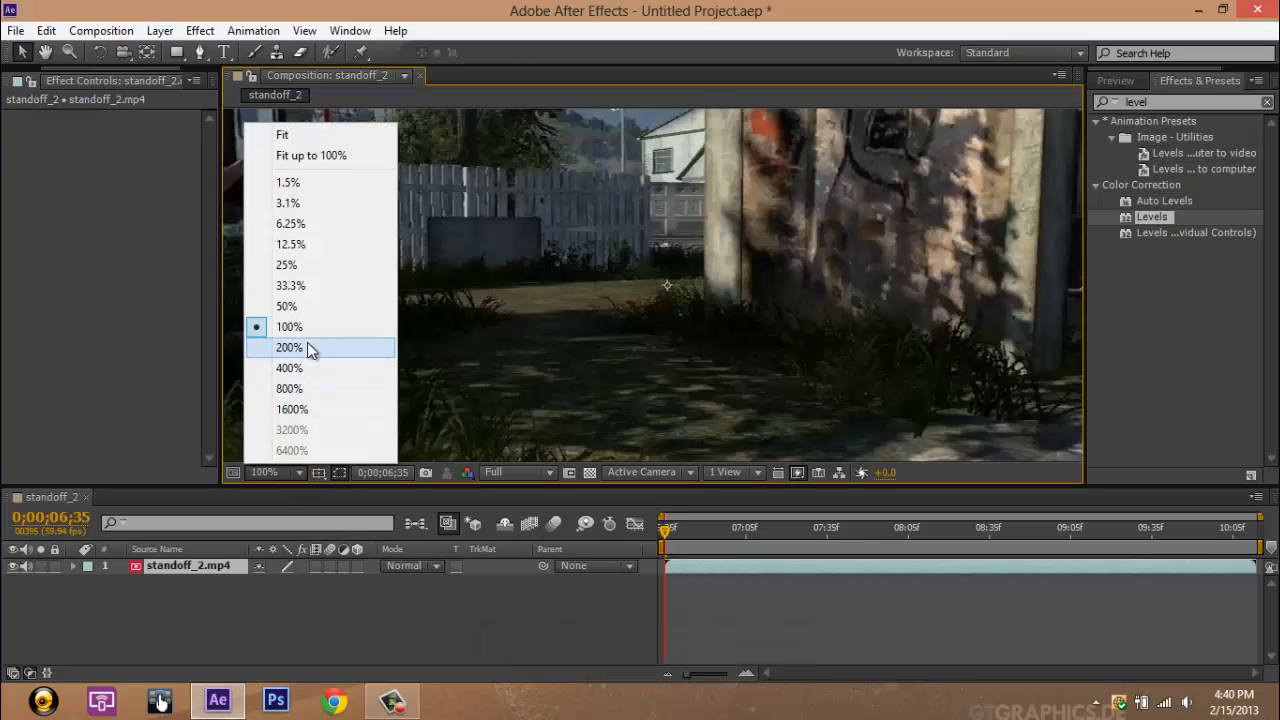
pyautogui.click(309, 310)
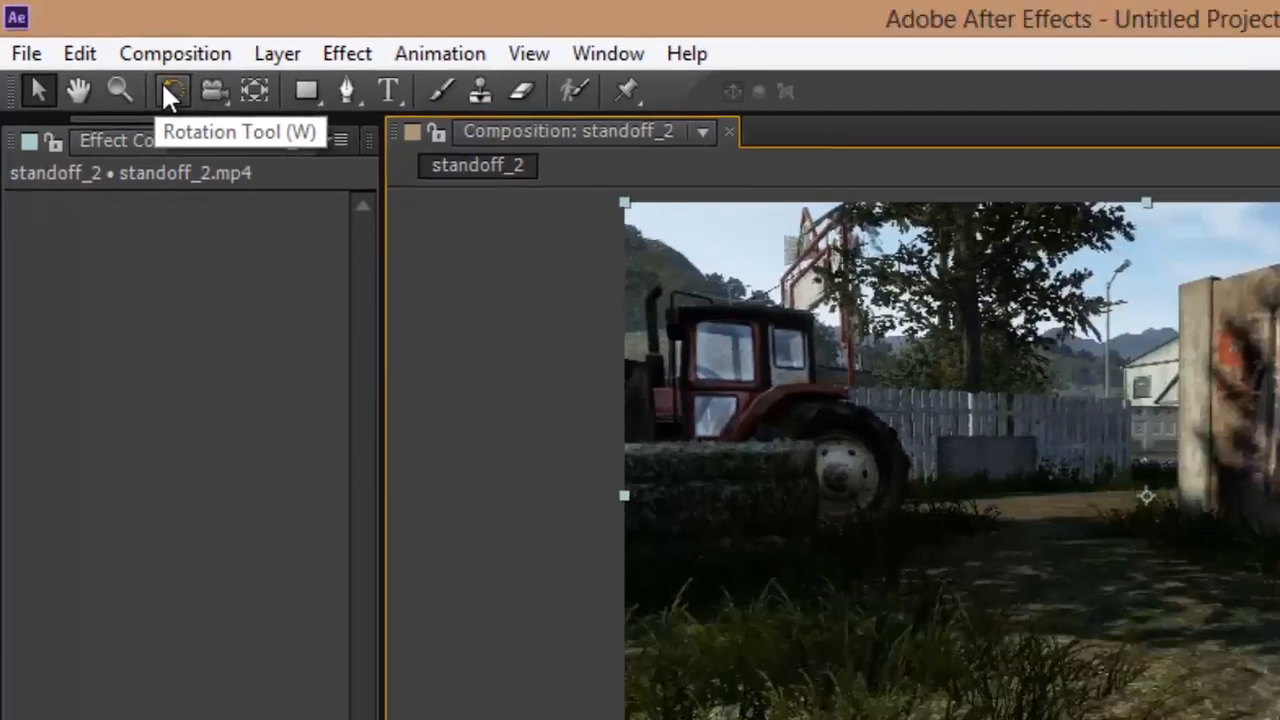
# Step: Rotate the standoff_2.mp4 layer clockwise with the Rotation tool, switch back to the Selection tool and deselect the layer
pyautogui.click(219, 119)
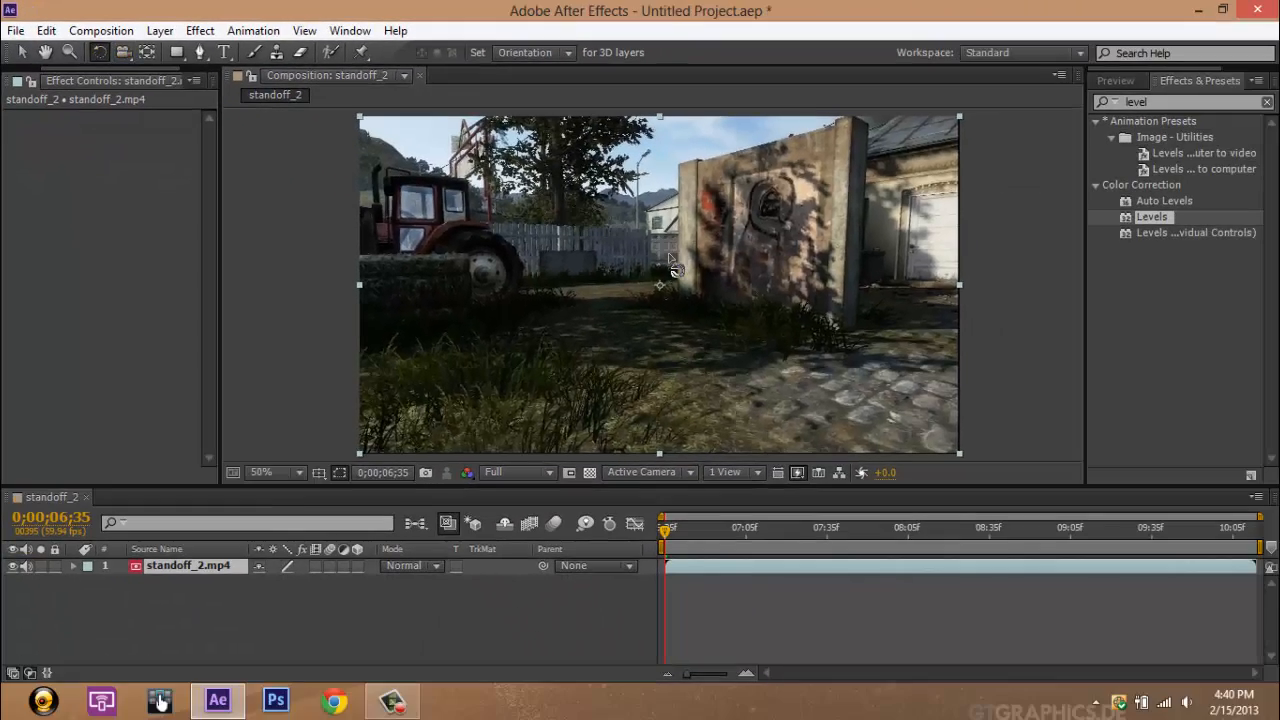
pyautogui.moveTo(673, 268); pyautogui.dragTo(806, 137)
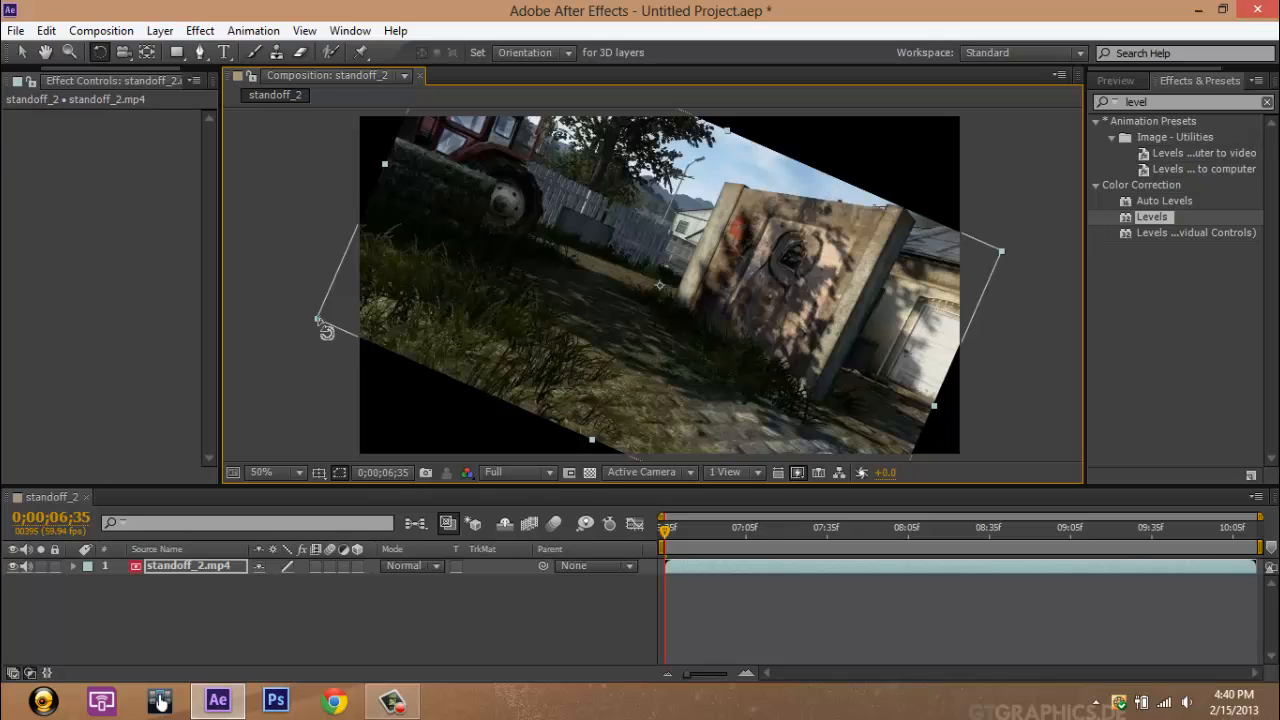
pyautogui.click(21, 52)
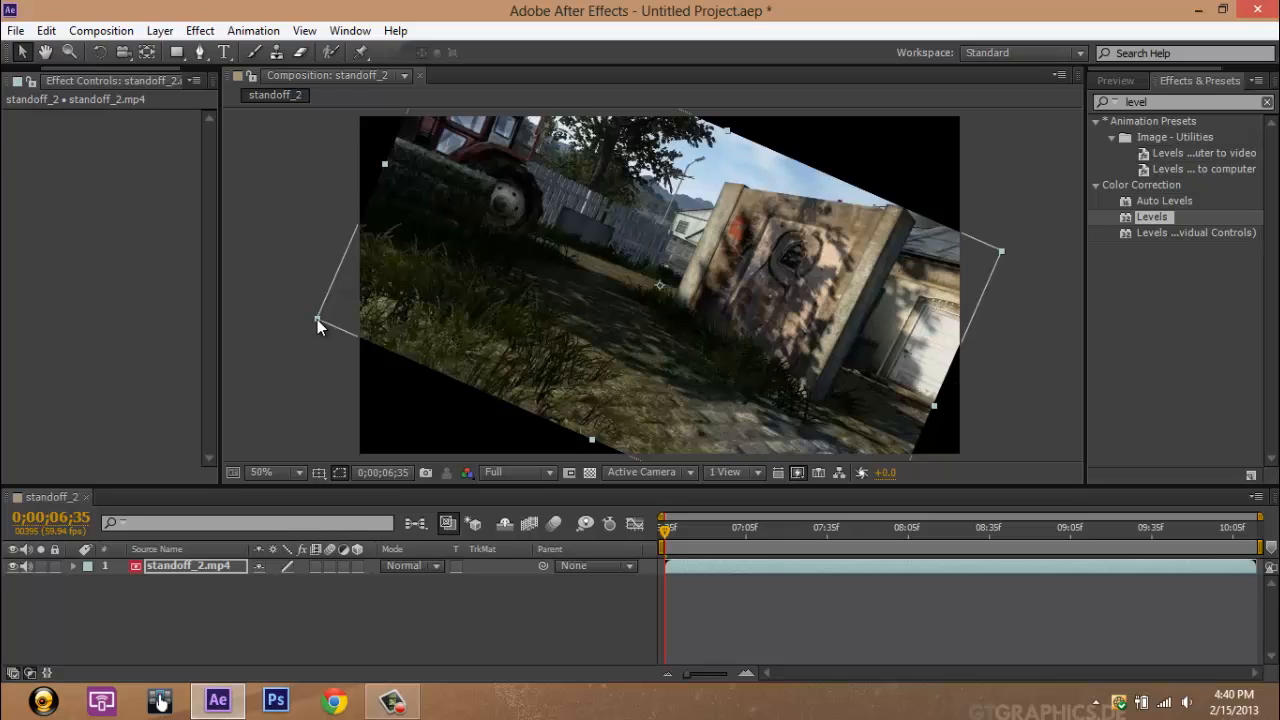
pyautogui.click(293, 329)
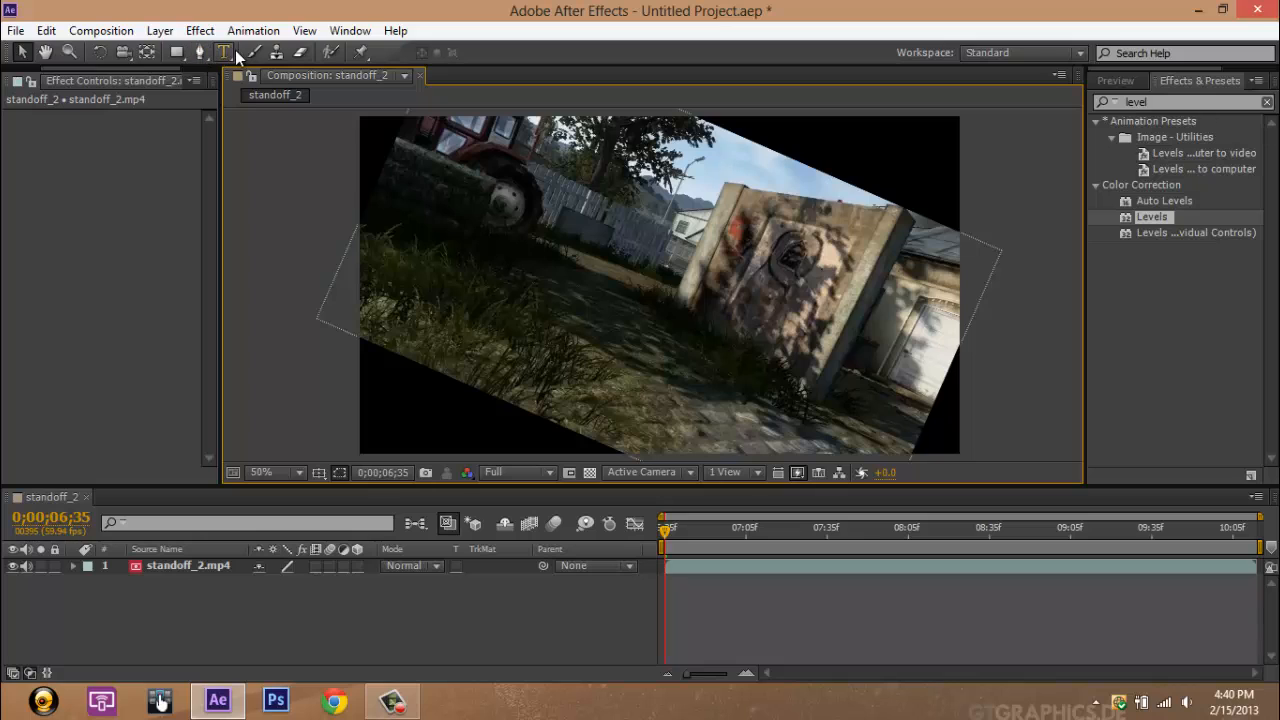
pyautogui.click(21, 52)
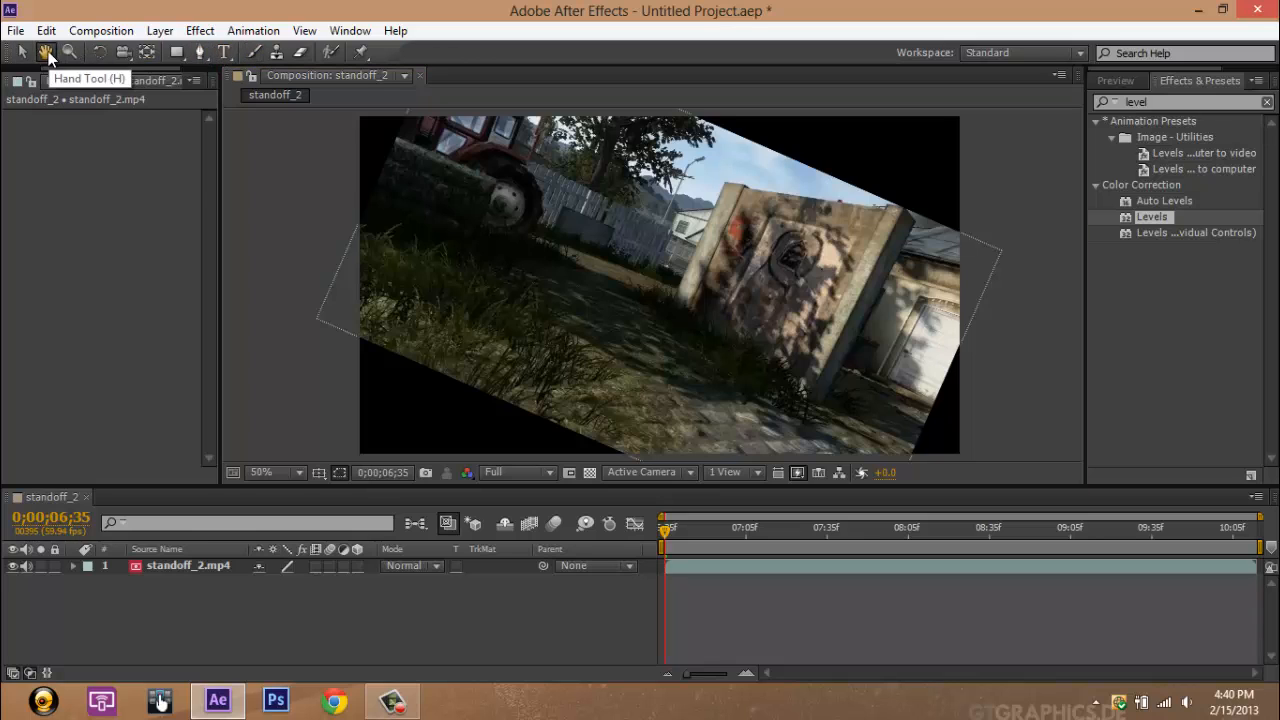
pyautogui.click(101, 51)
pyautogui.click(518, 272)
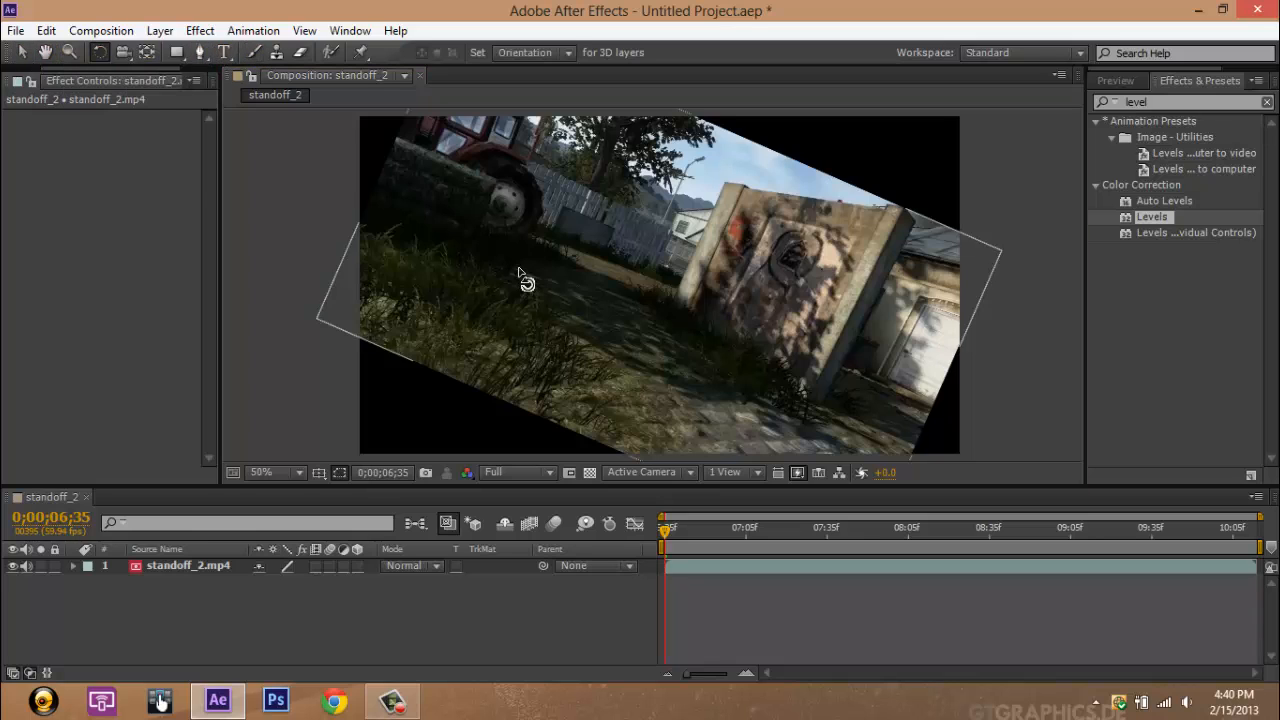
pyautogui.click(312, 325)
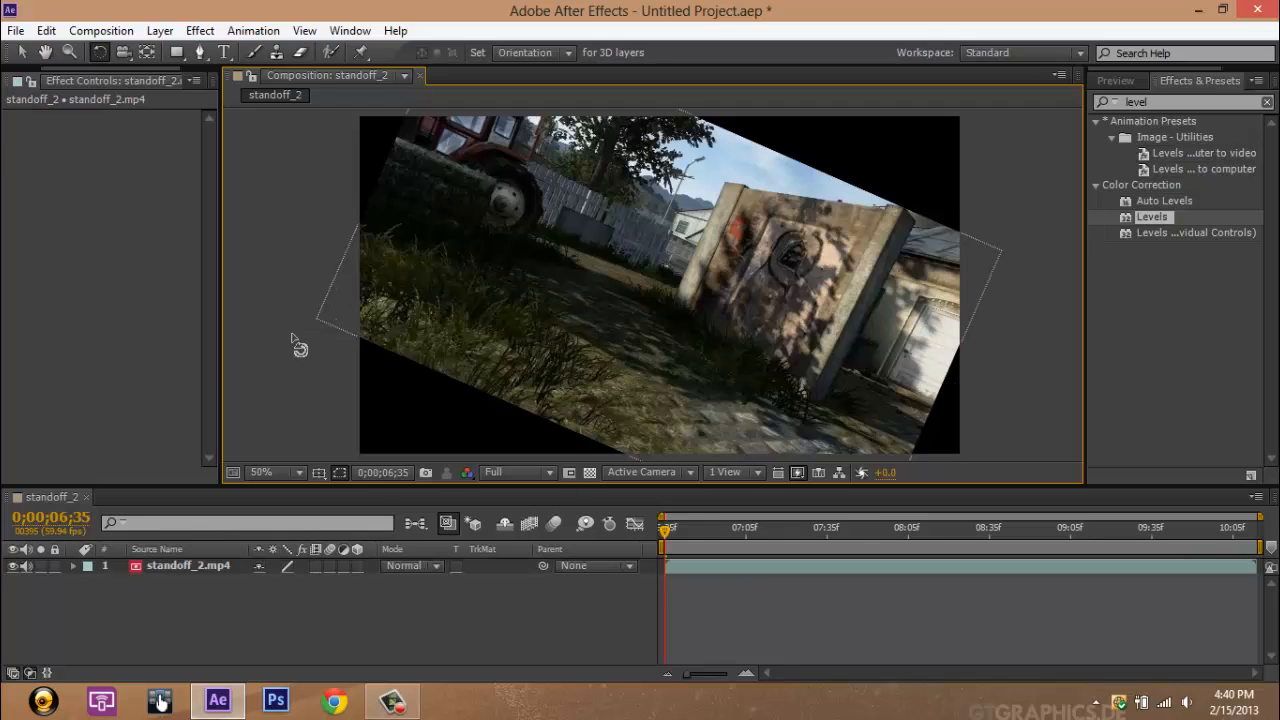
# Step: Scale the rotated standoff_2.mp4 layer up from its lower-left corner with the Selection tool until the footage fills the composition frame
pyautogui.click(431, 297)
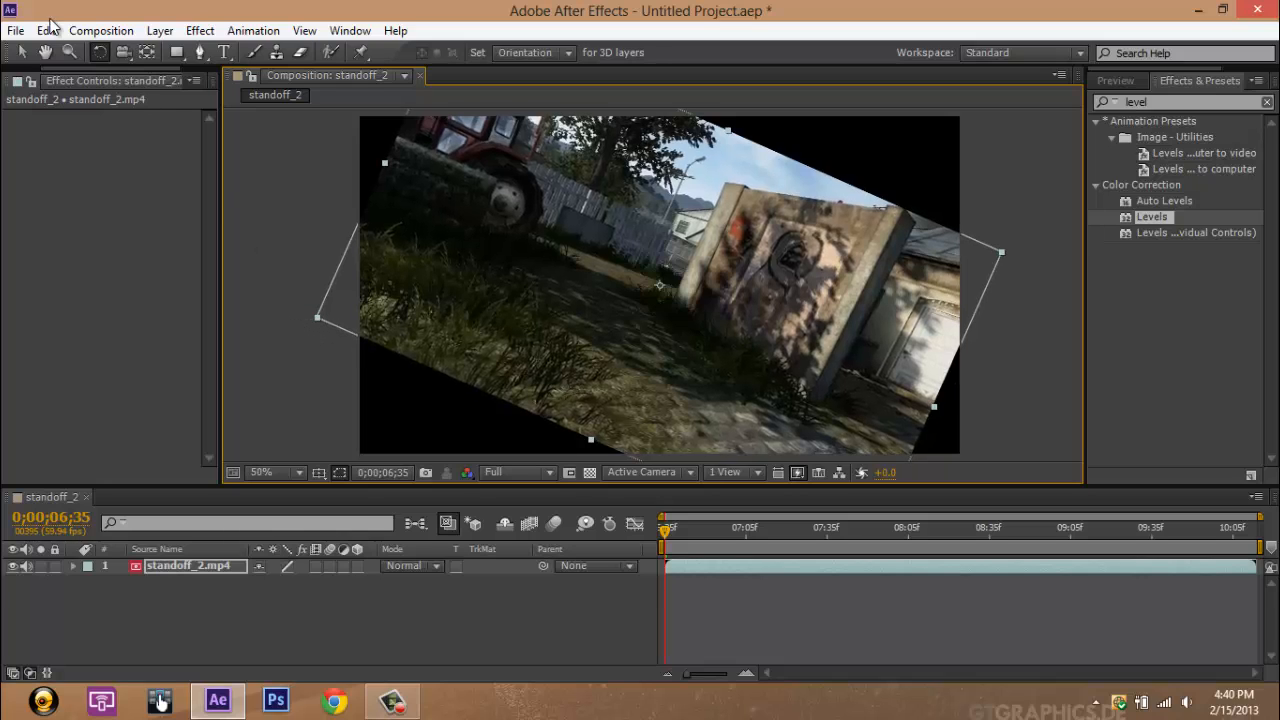
pyautogui.click(22, 52)
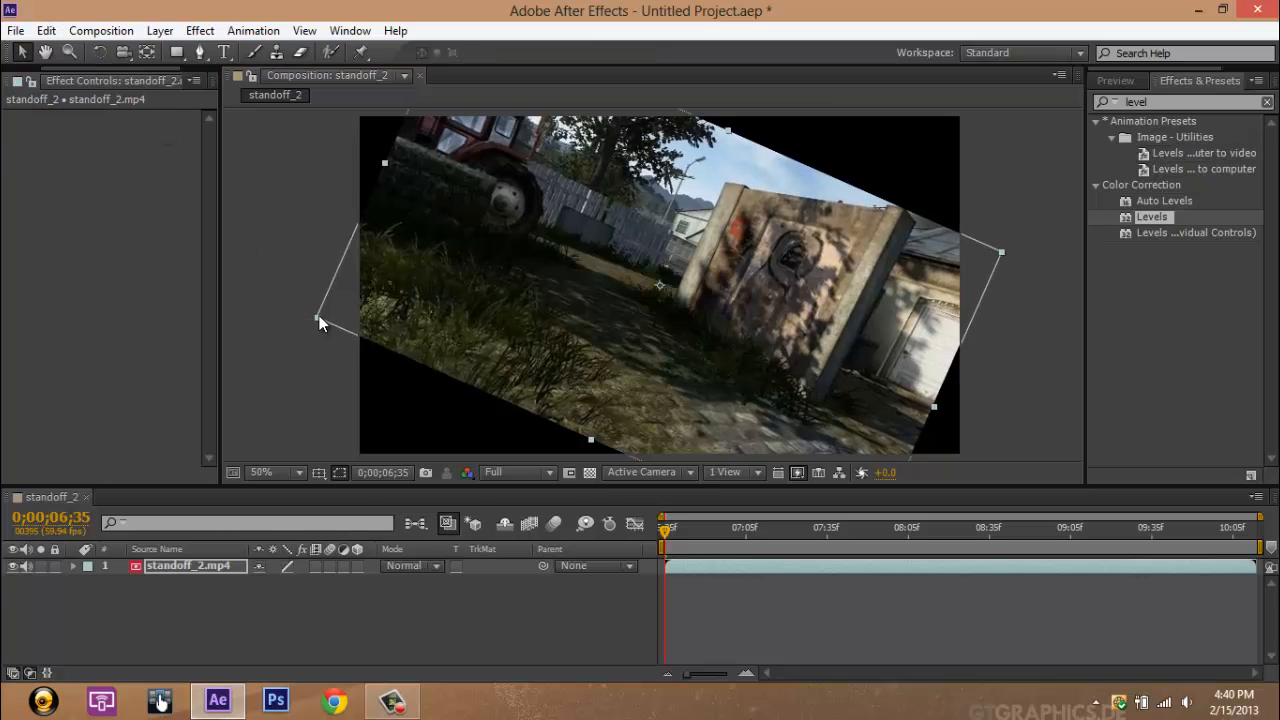
pyautogui.moveTo(319, 319); pyautogui.dragTo(114, 348)
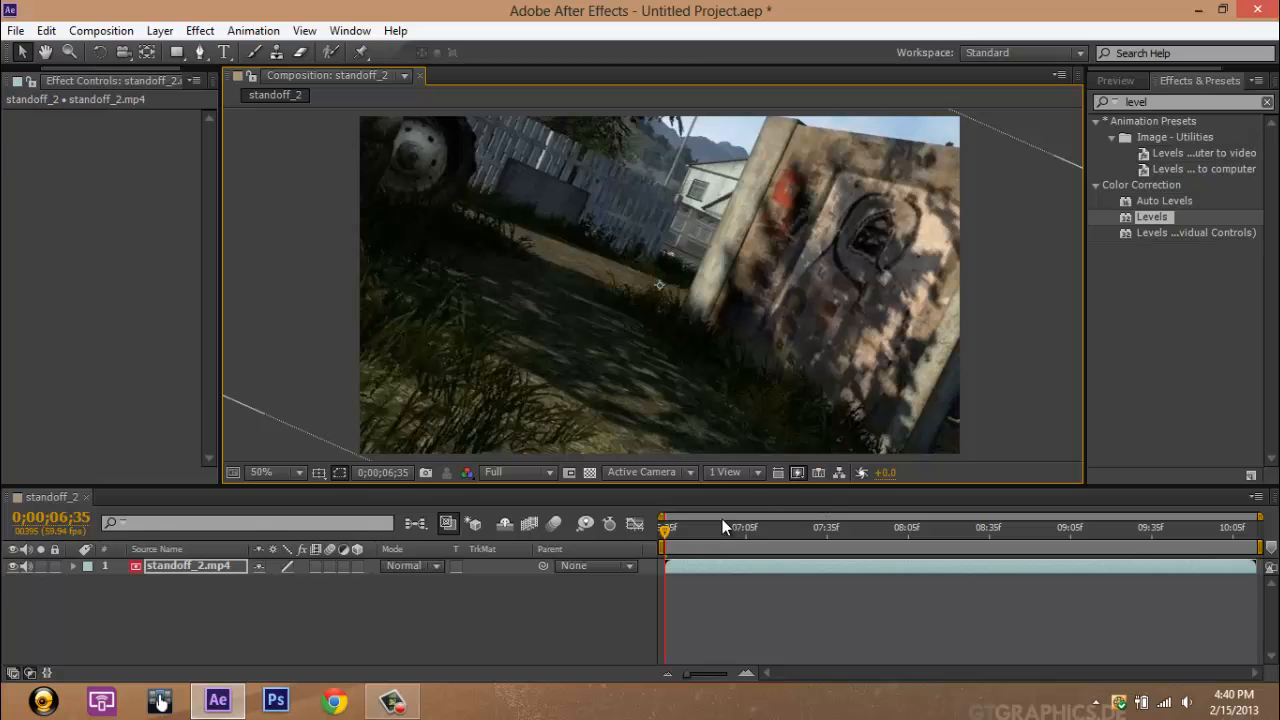
pyautogui.moveTo(678, 533); pyautogui.dragTo(646, 504)
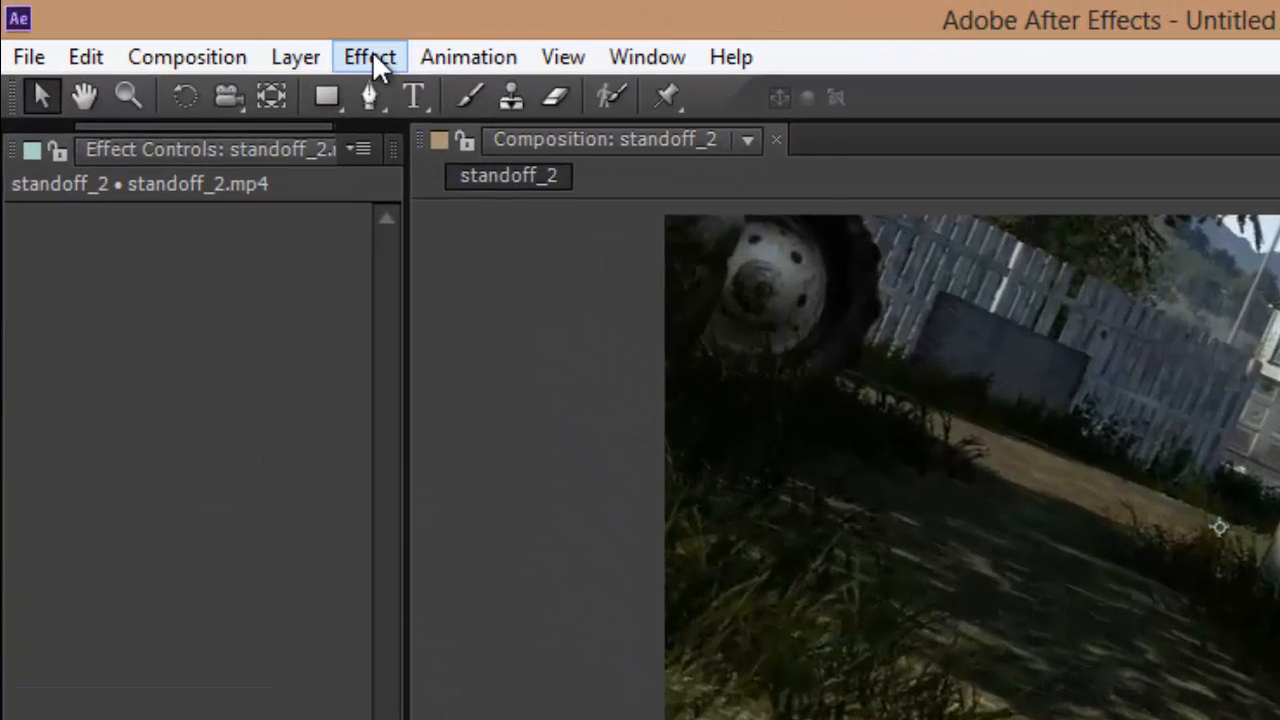
# Step: Apply the Magic Bullet Looks effect to the standoff_2.mp4 layer and open its look editor
pyautogui.click(370, 57)
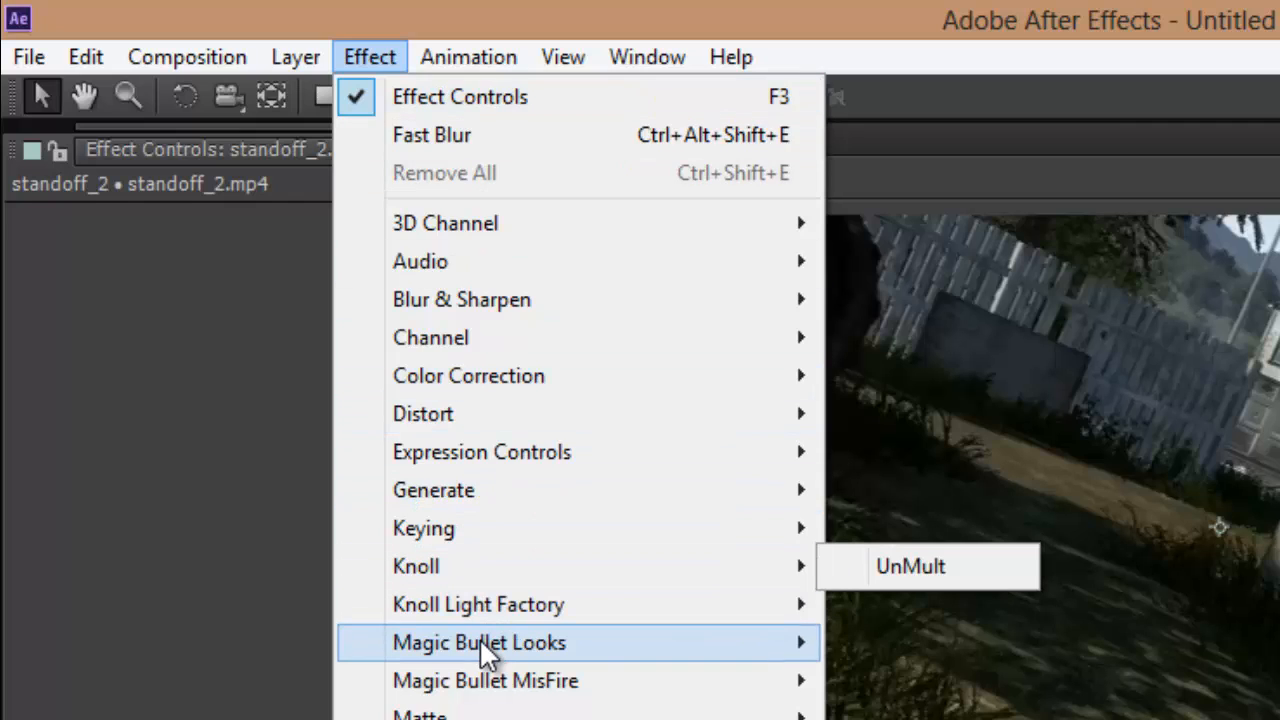
pyautogui.moveTo(616, 645)
pyautogui.click(909, 641)
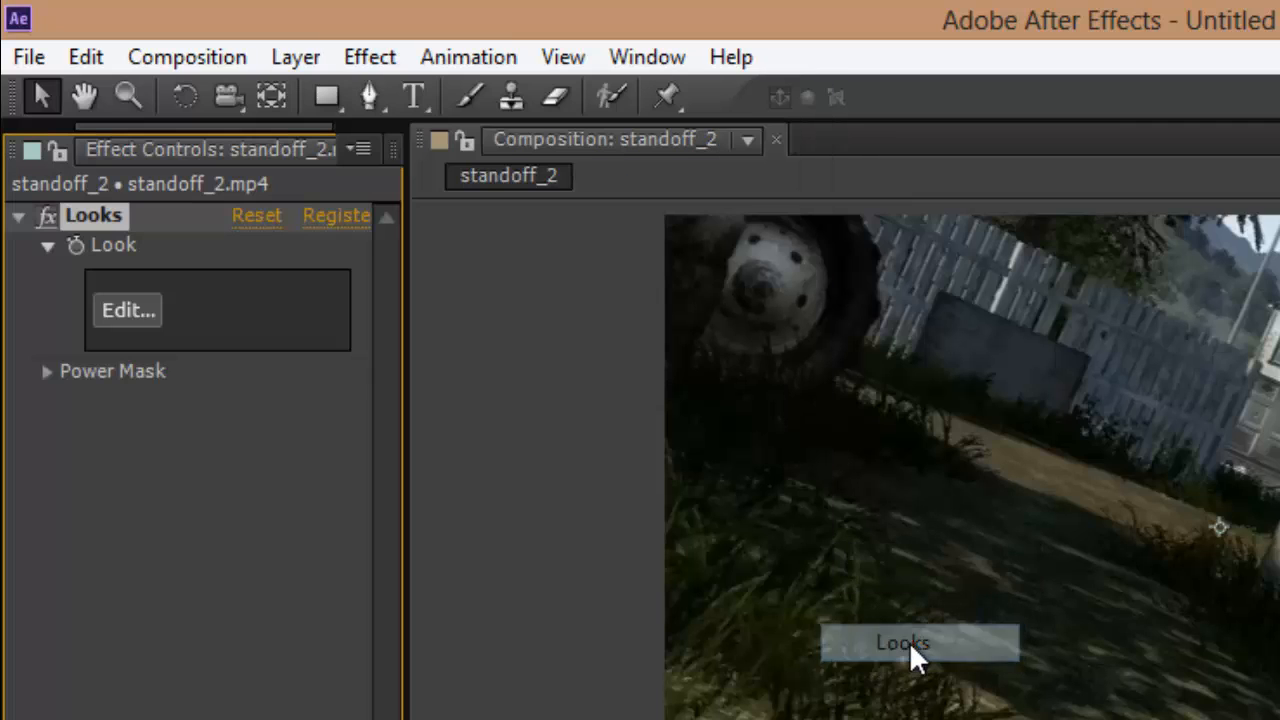
pyautogui.click(120, 311)
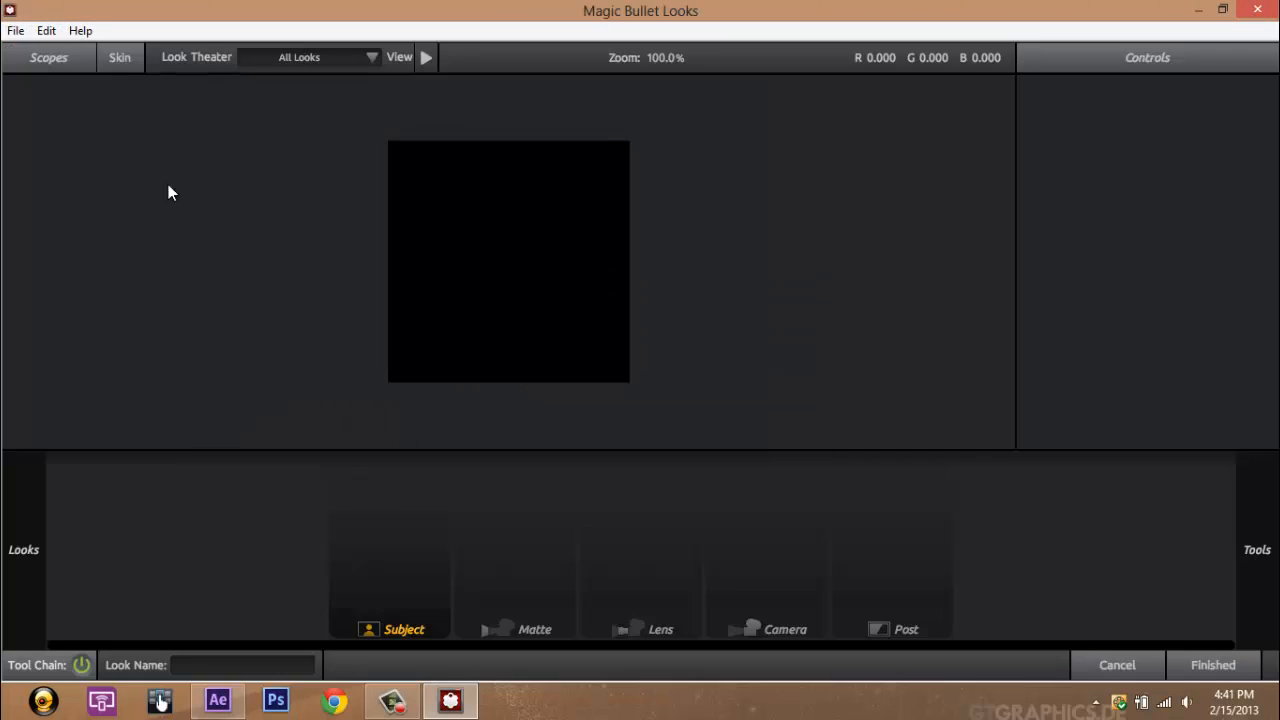
# Step: Try the custom looks jmc_01, YAD joolii, YAD siduno and YAD pengii, and apply YAD sketchii to the footage
pyautogui.moveTo(2, 115)
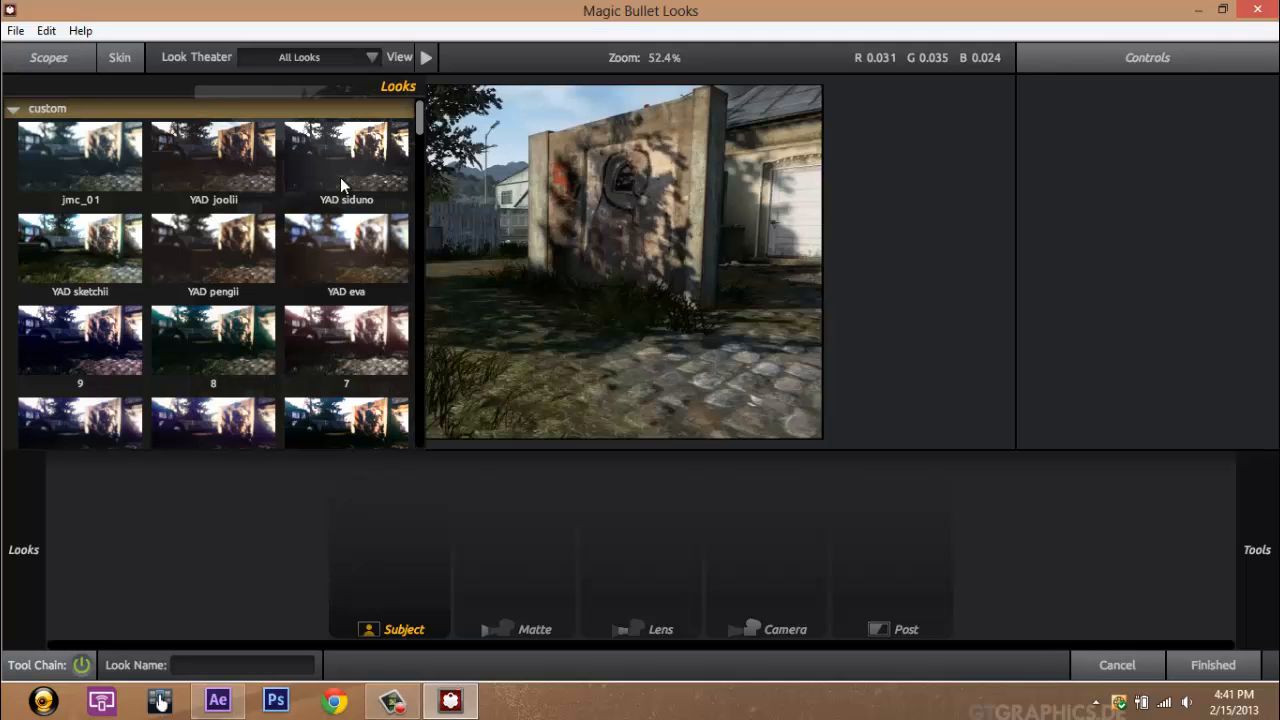
pyautogui.moveTo(1250, 133)
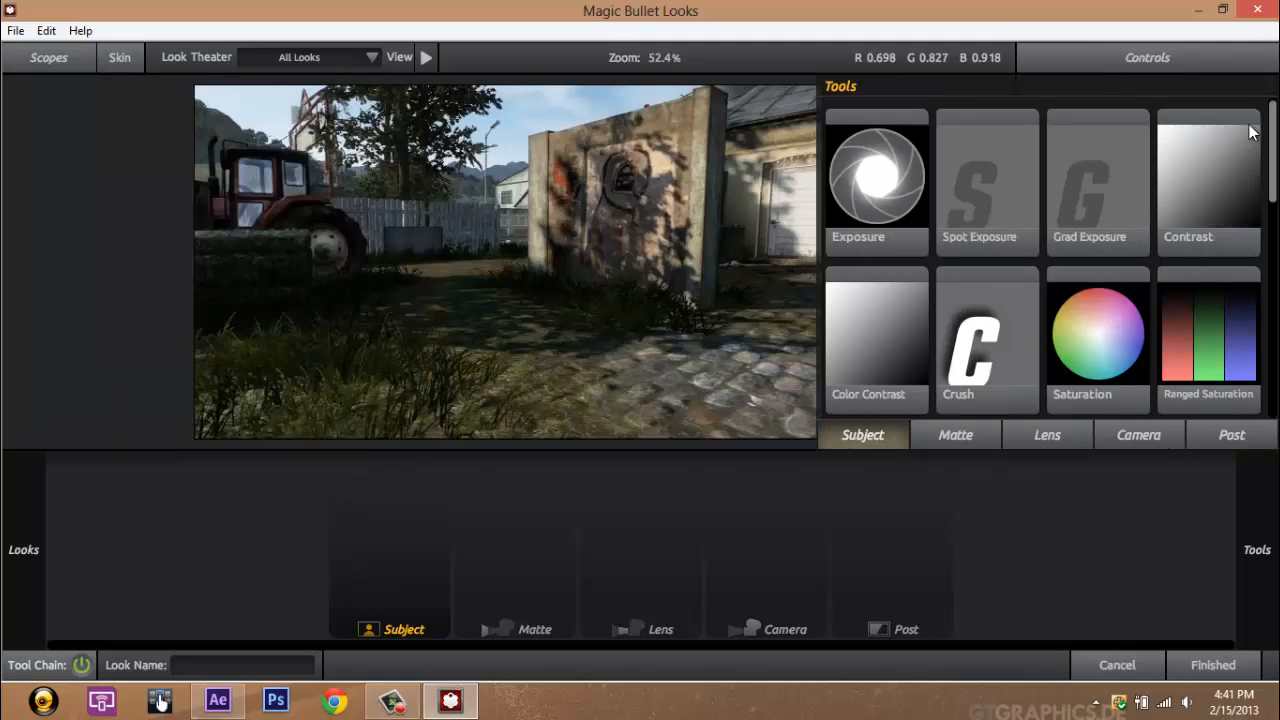
pyautogui.moveTo(43, 157)
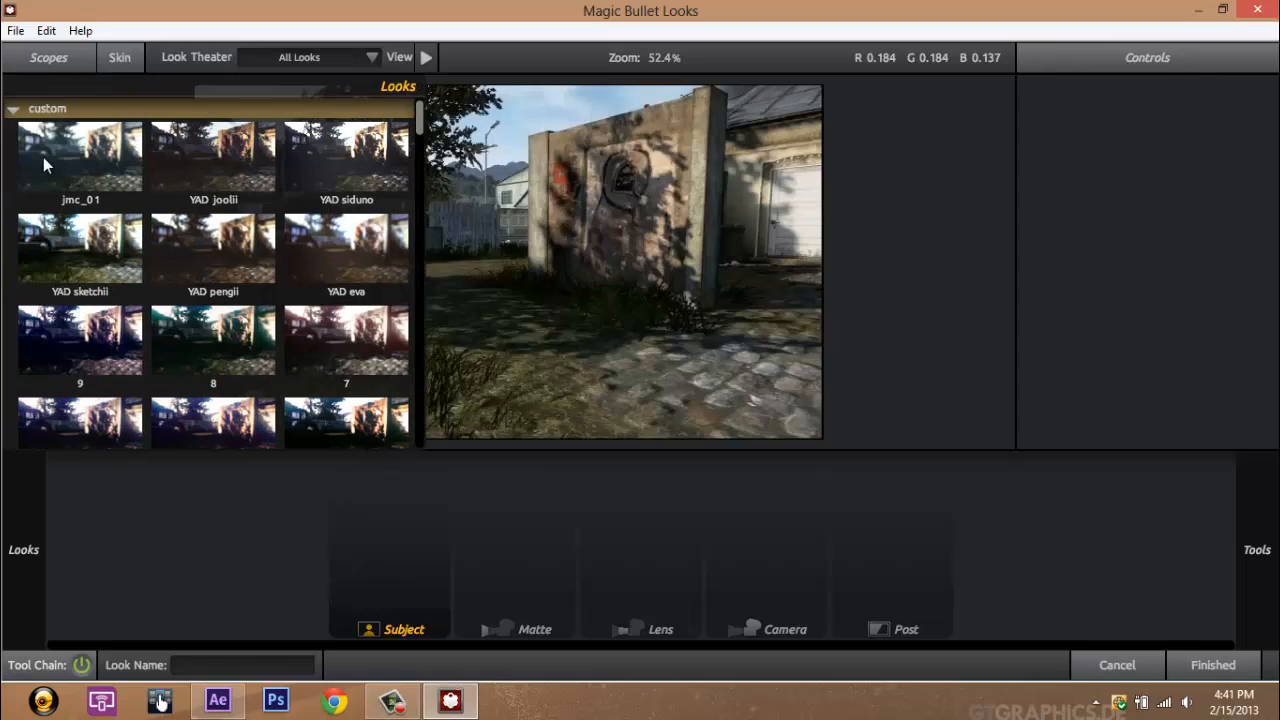
pyautogui.click(75, 185)
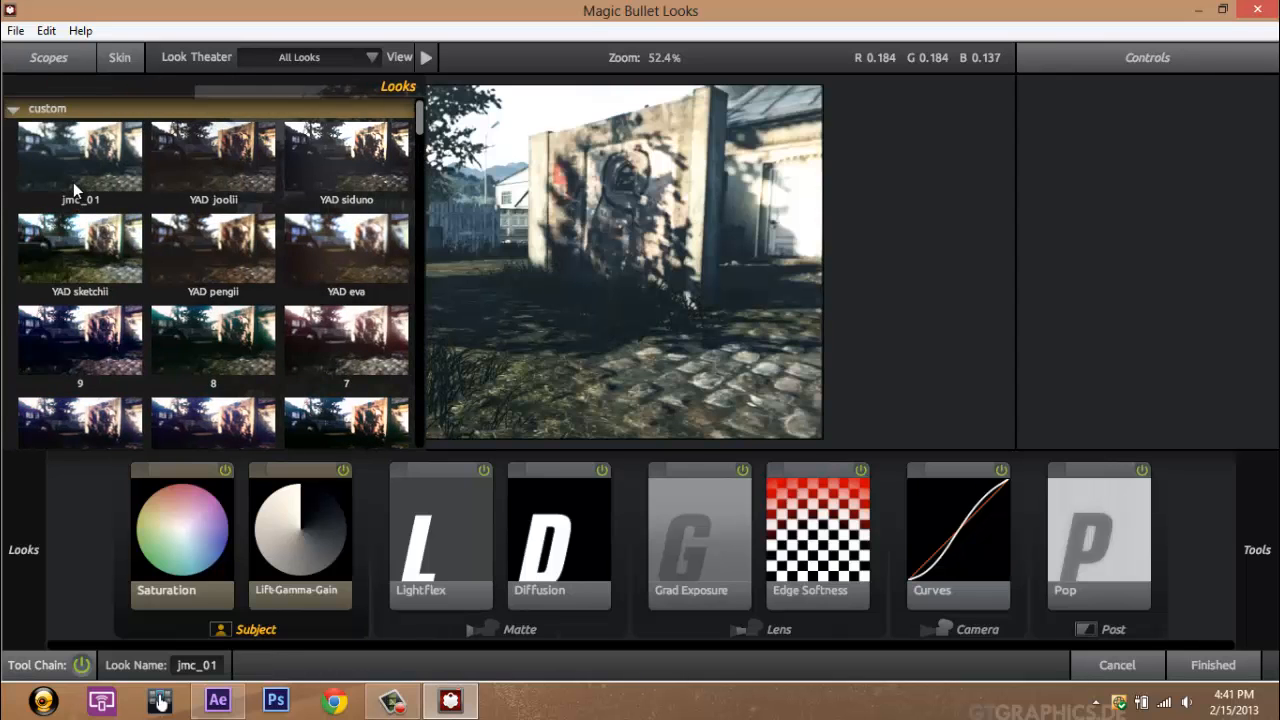
pyautogui.click(214, 174)
pyautogui.click(344, 177)
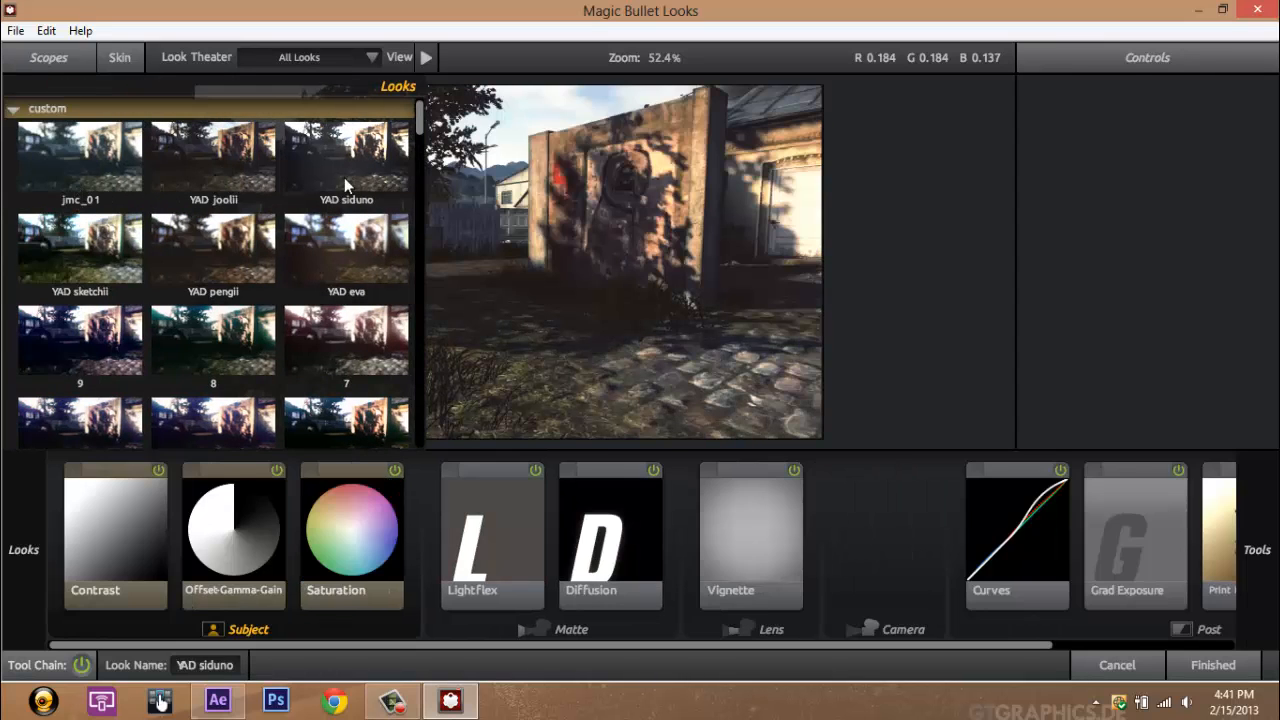
pyautogui.click(226, 247)
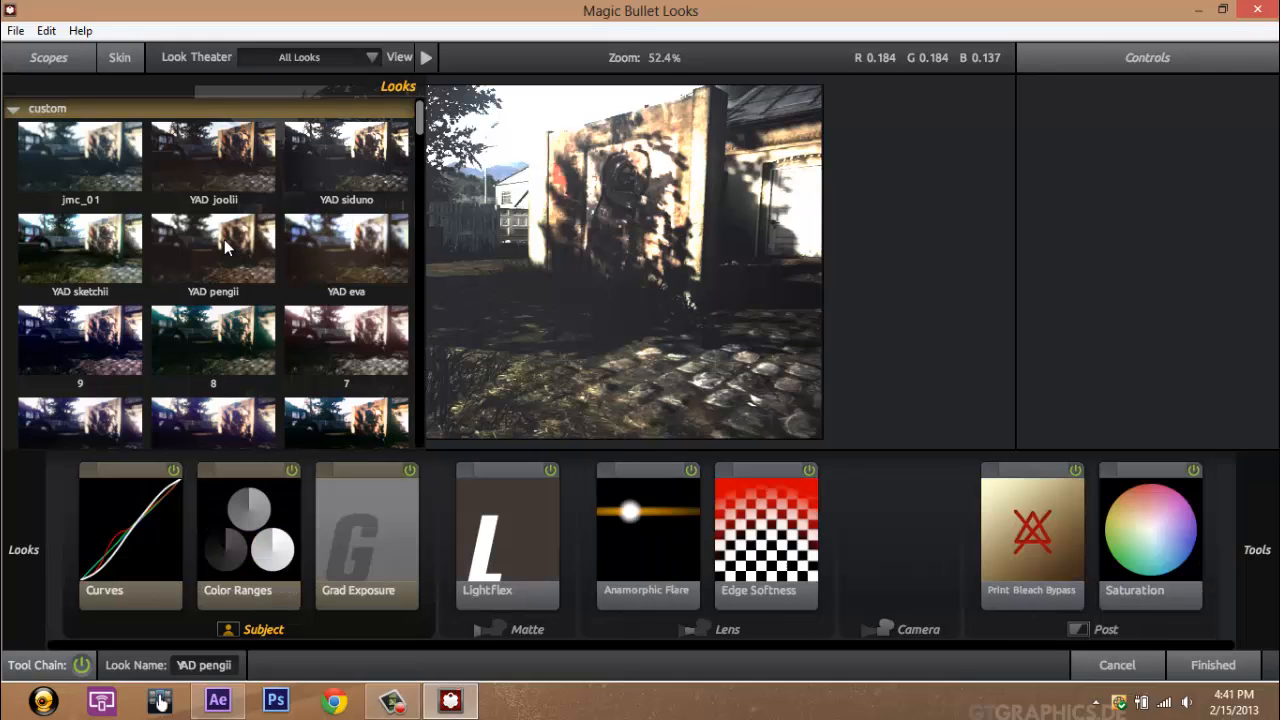
pyautogui.click(108, 254)
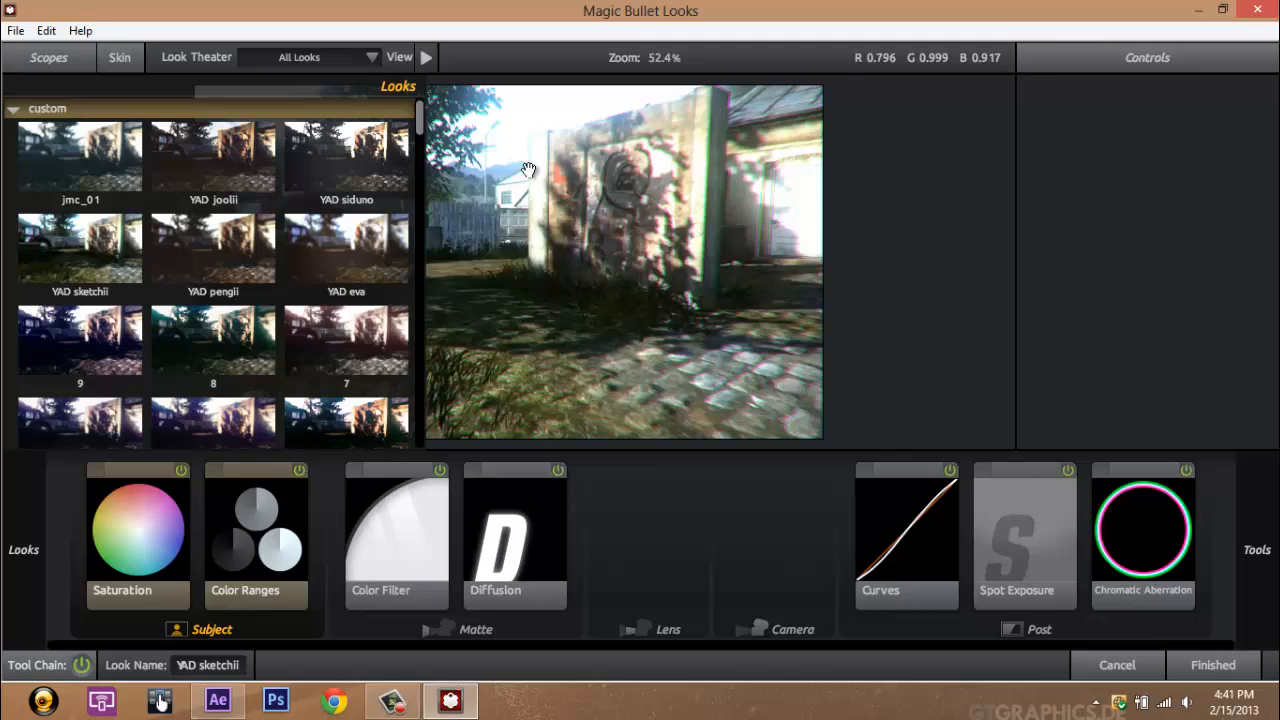
pyautogui.press('Return')
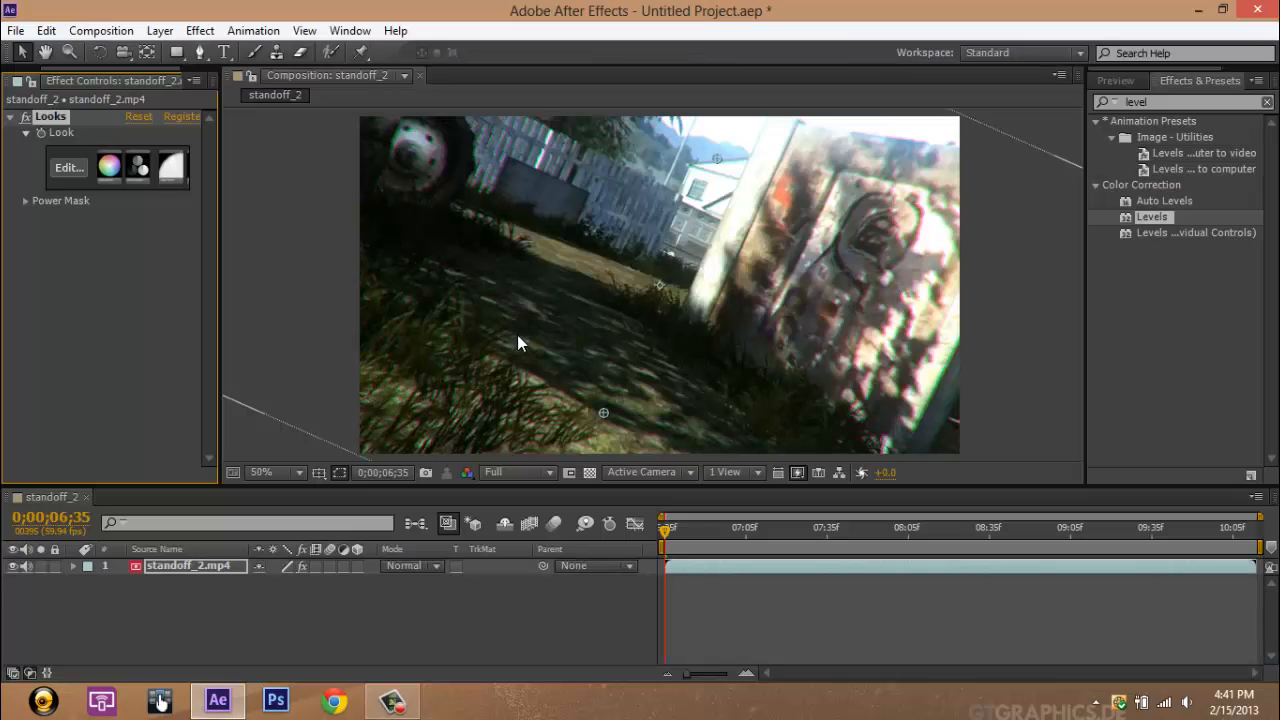
# Step: Run a RAM preview of the graded composition from the current time and stop it
pyautogui.moveTo(667, 537); pyautogui.dragTo(600, 527)
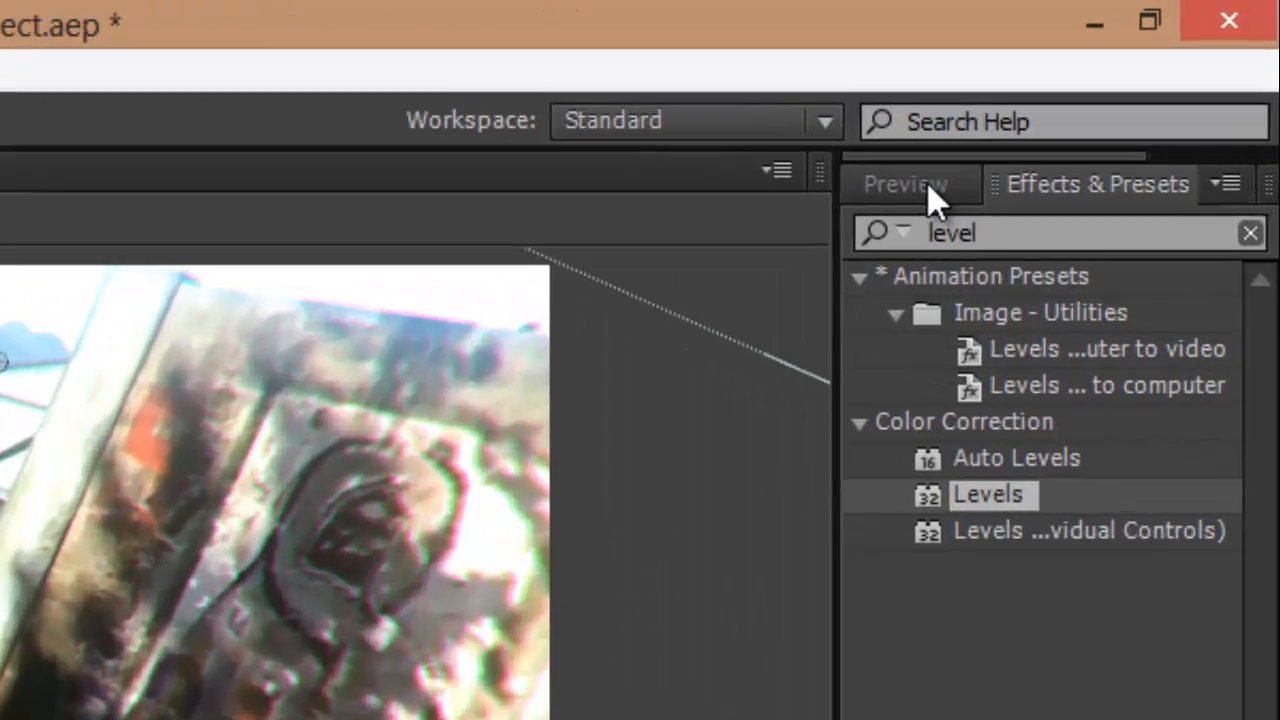
pyautogui.click(1117, 81)
pyautogui.click(1248, 306)
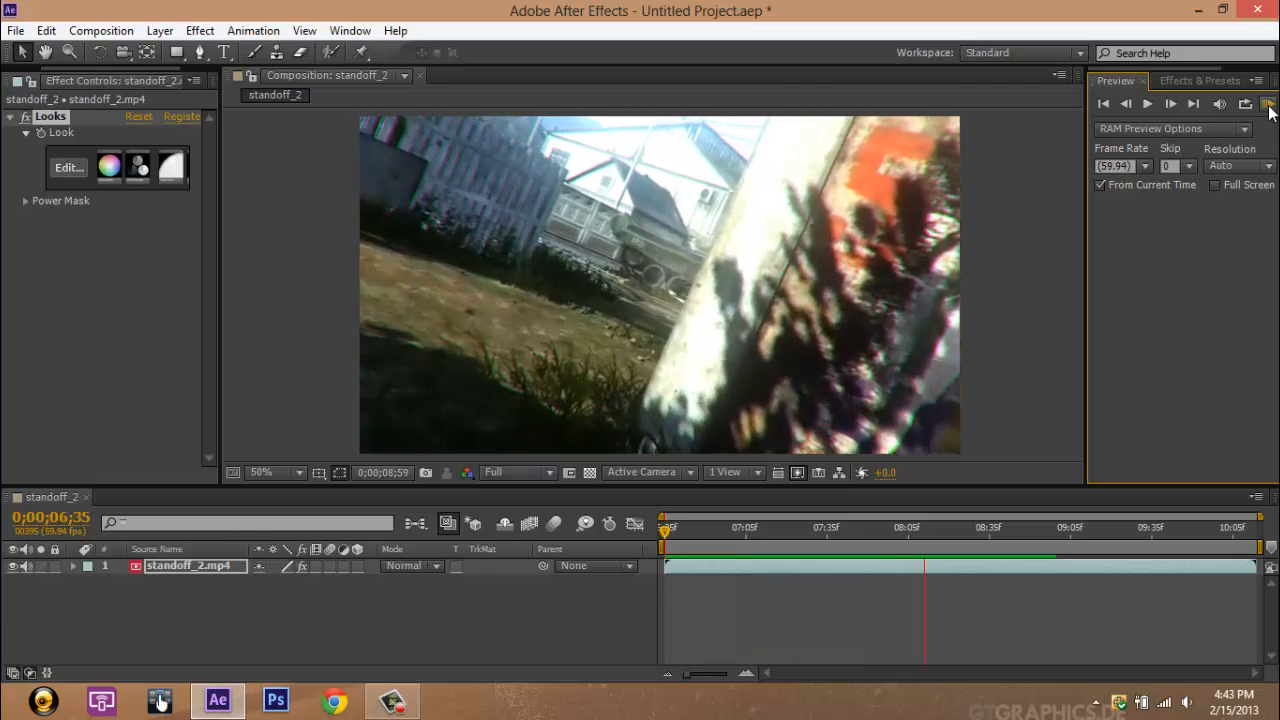
pyautogui.click(1270, 110)
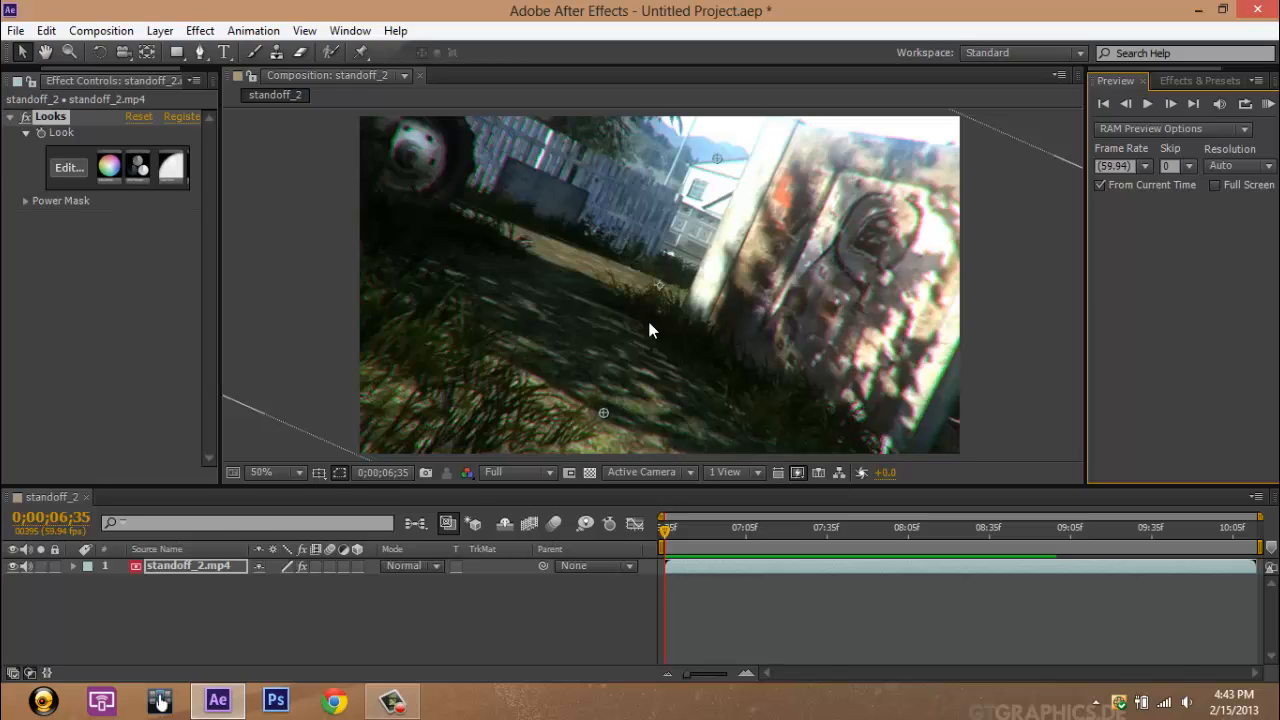
# Step: Search the effects for "time" and apply Timewarp to the standoff_2.mp4 layer
pyautogui.click(1190, 80)
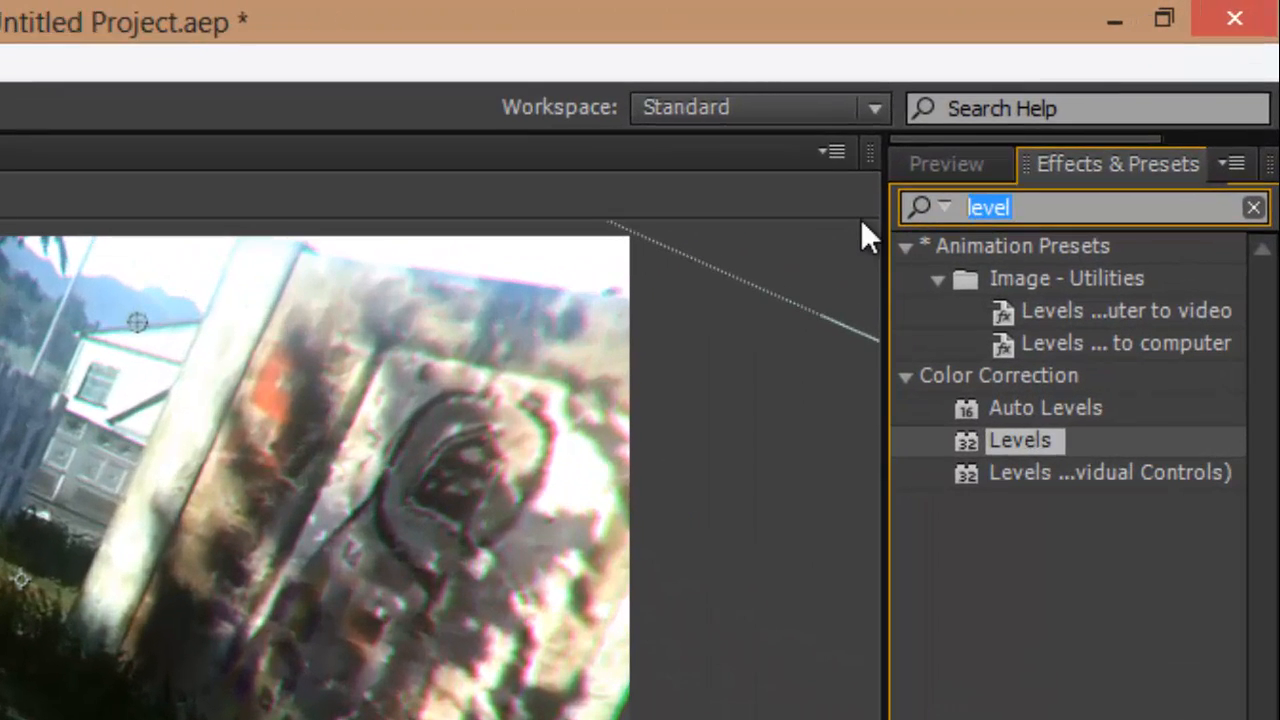
pyautogui.write('time')
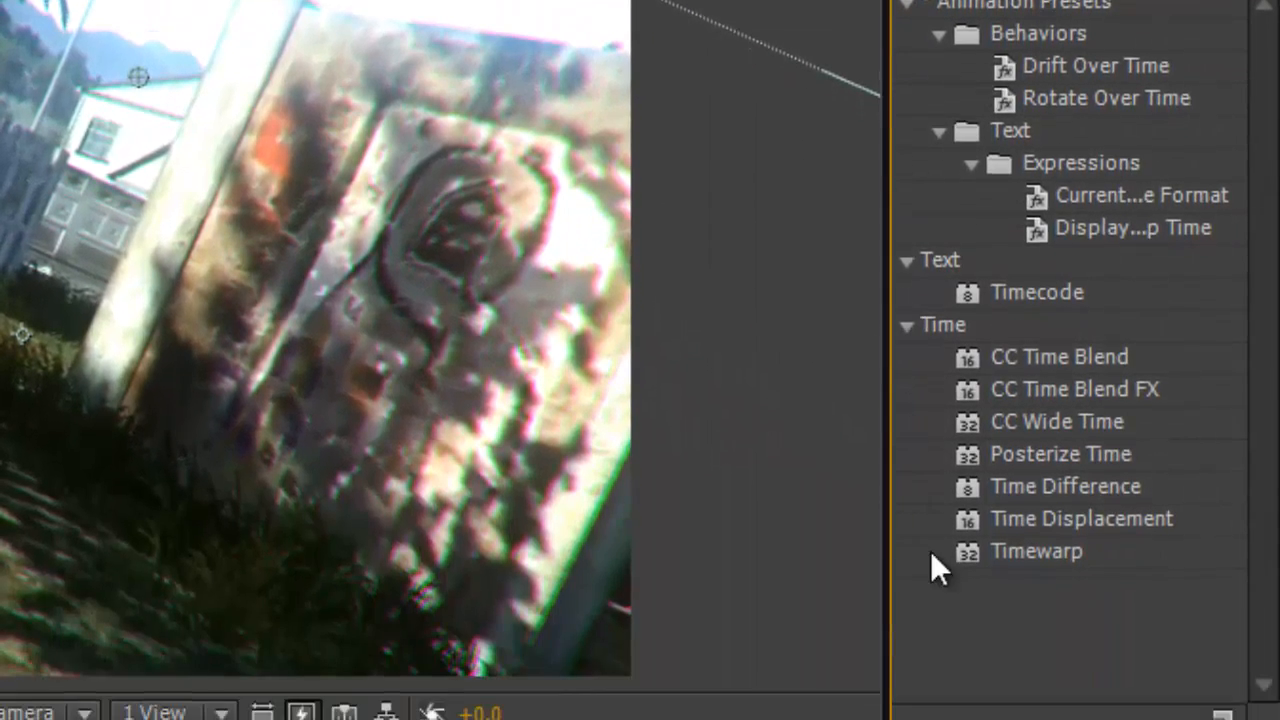
pyautogui.moveTo(1000, 548); pyautogui.dragTo(0, 587)
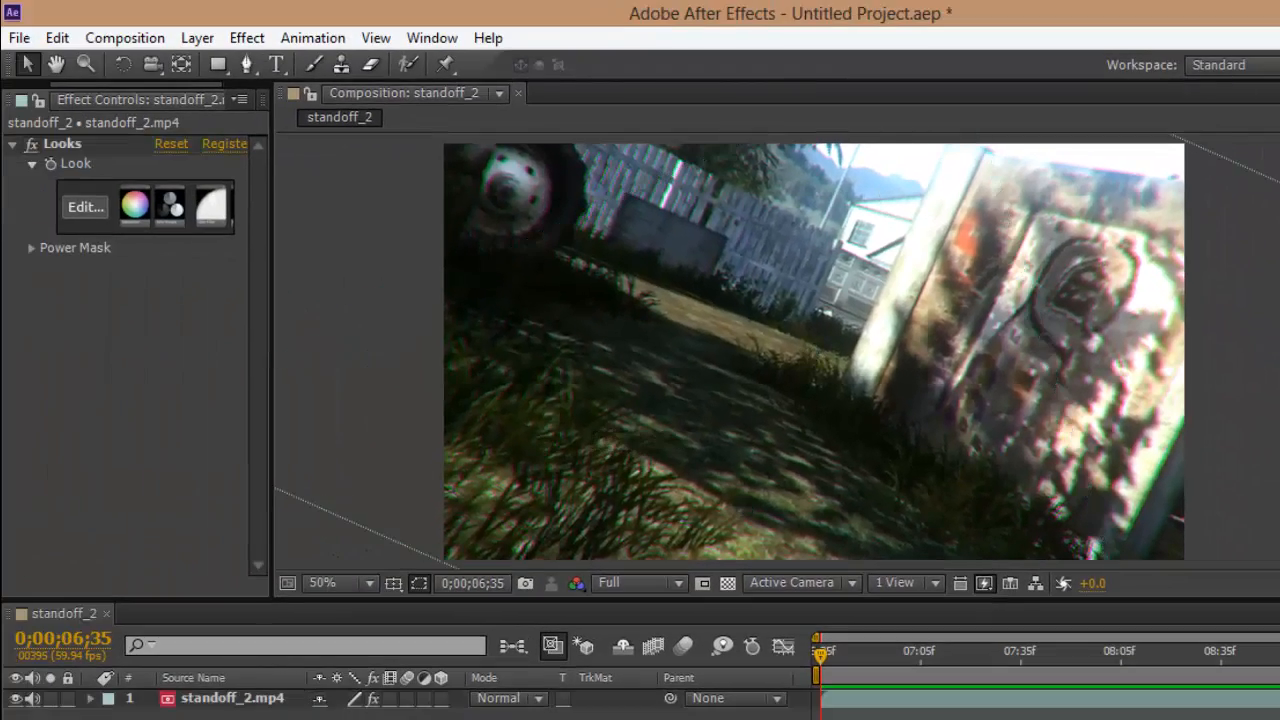
pyautogui.moveTo(234, 718); pyautogui.dragTo(230, 698)
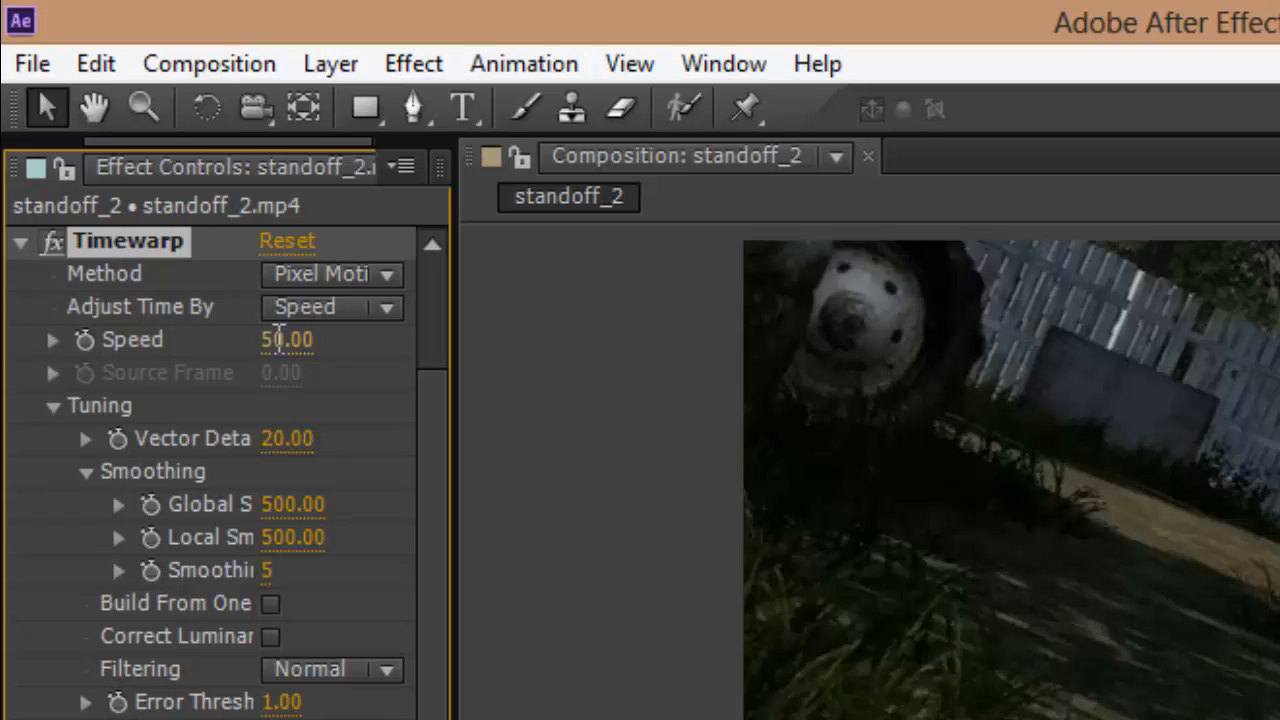
# Step: Set the Timewarp Speed to 150 and start a RAM preview of the sped-up clip
pyautogui.click(280, 340)
pyautogui.write('150')
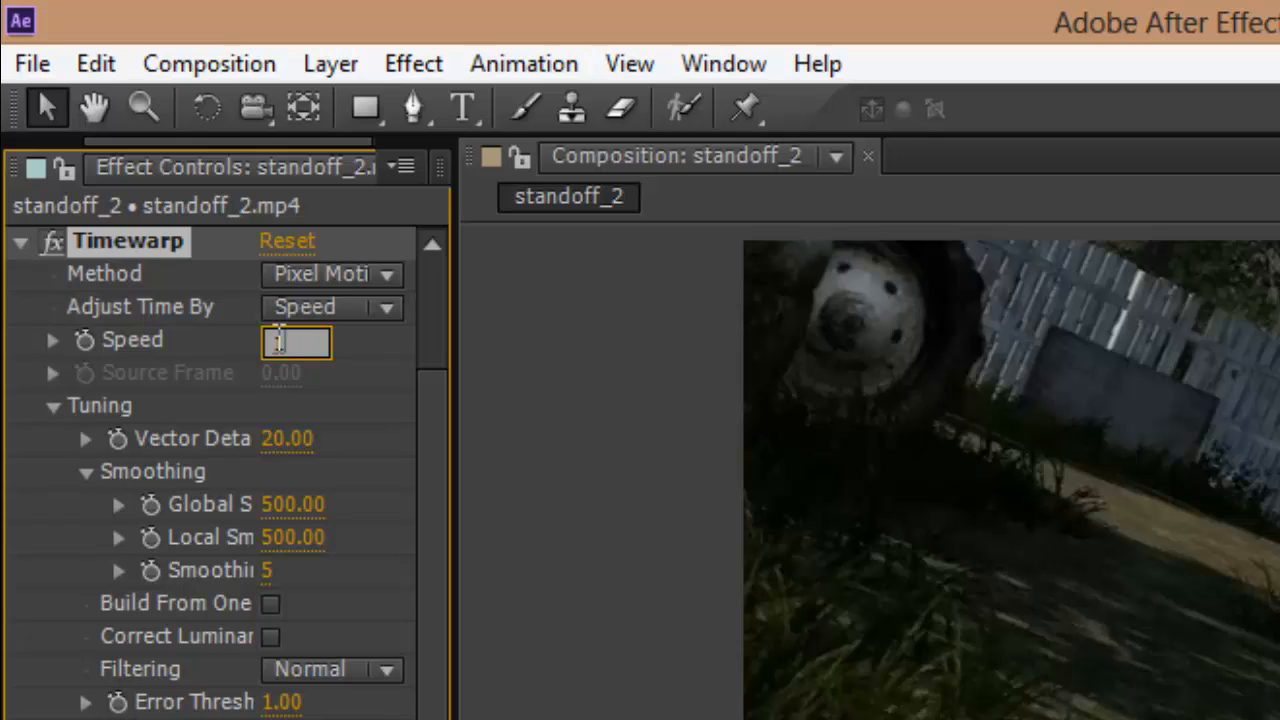
pyautogui.press('Return')
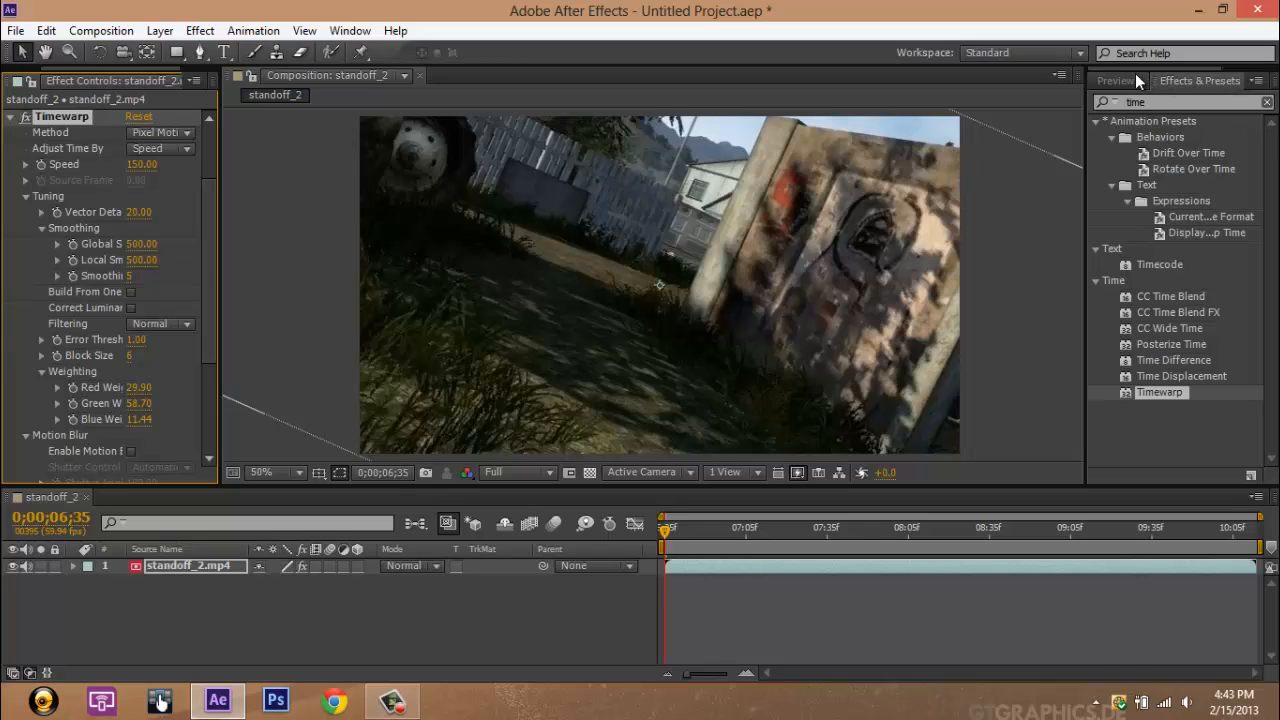
pyautogui.click(1125, 80)
pyautogui.click(1267, 104)
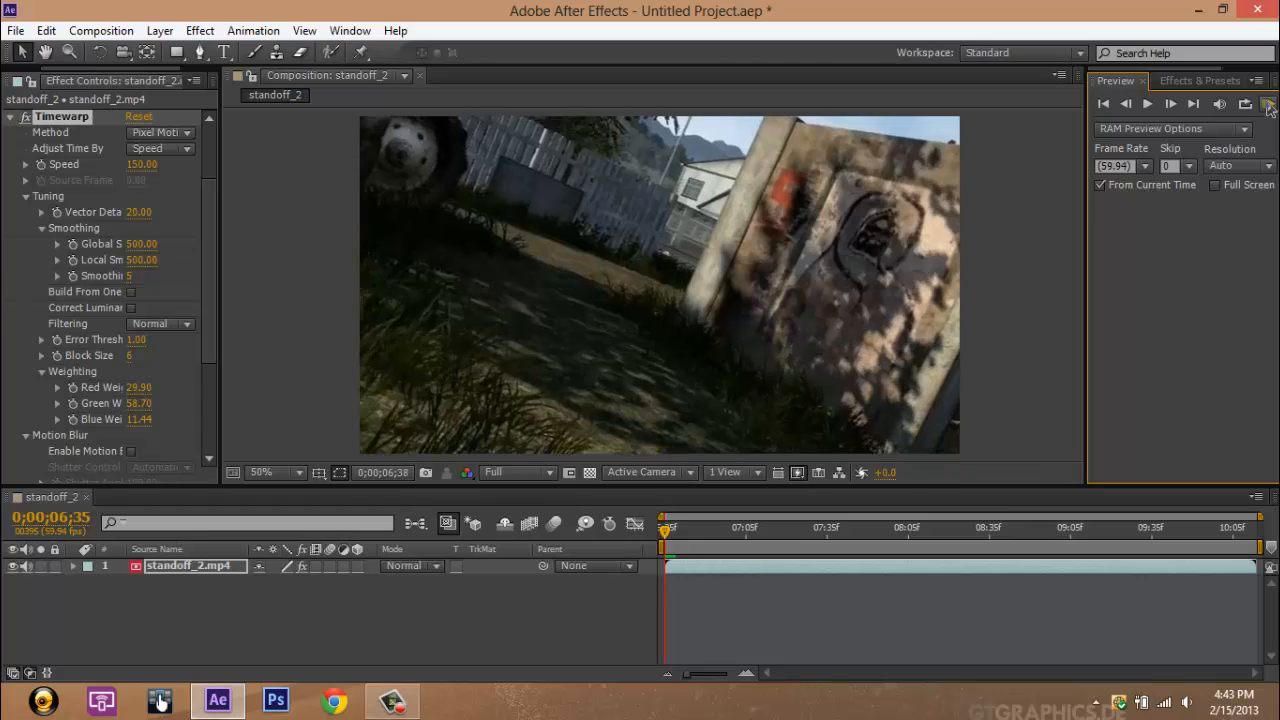
# Step: Set the Timewarp Speed to 200 and run a RAM preview of the faster clip from the current time
pyautogui.click(1267, 106)
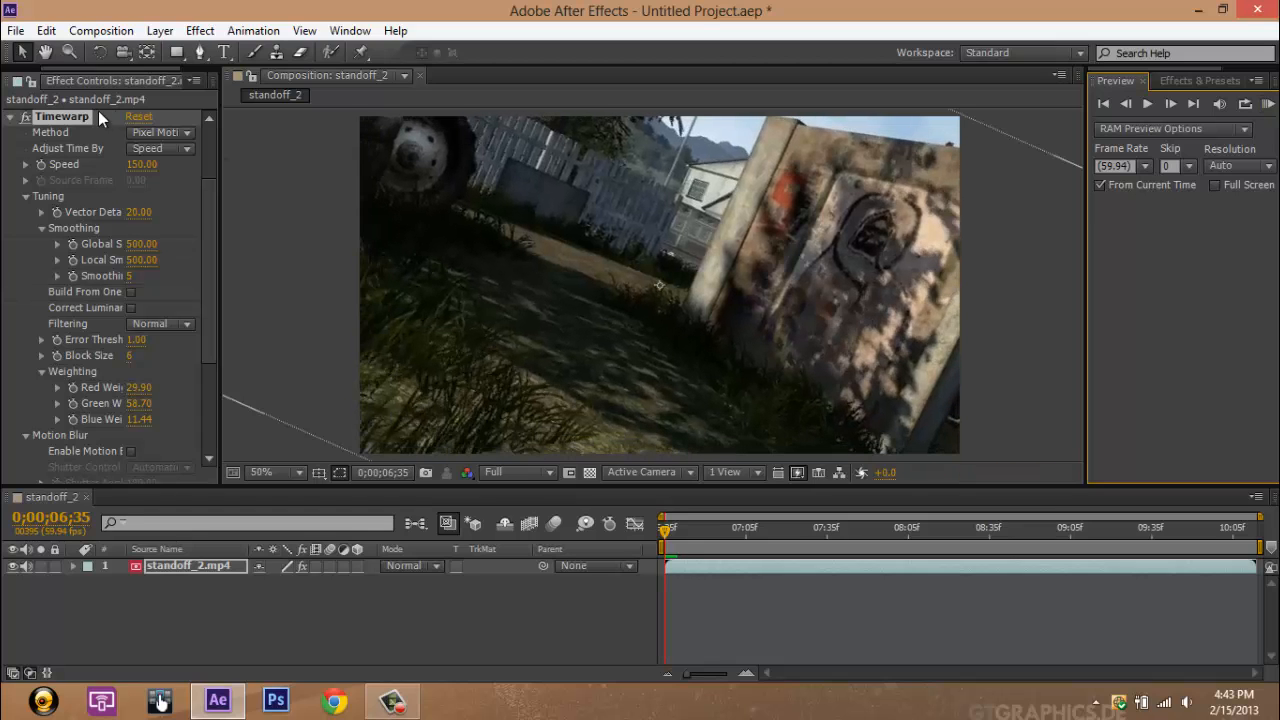
pyautogui.click(141, 166)
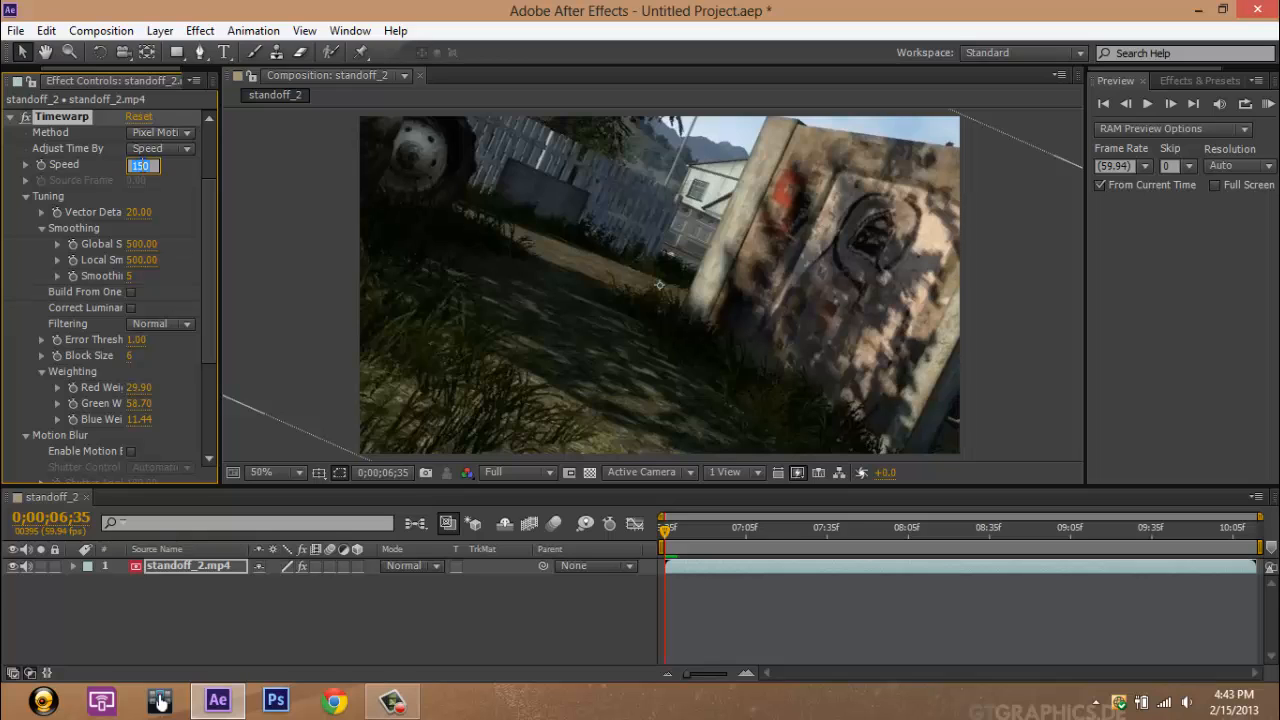
pyautogui.write('200')
pyautogui.press('Return')
pyautogui.click(1267, 104)
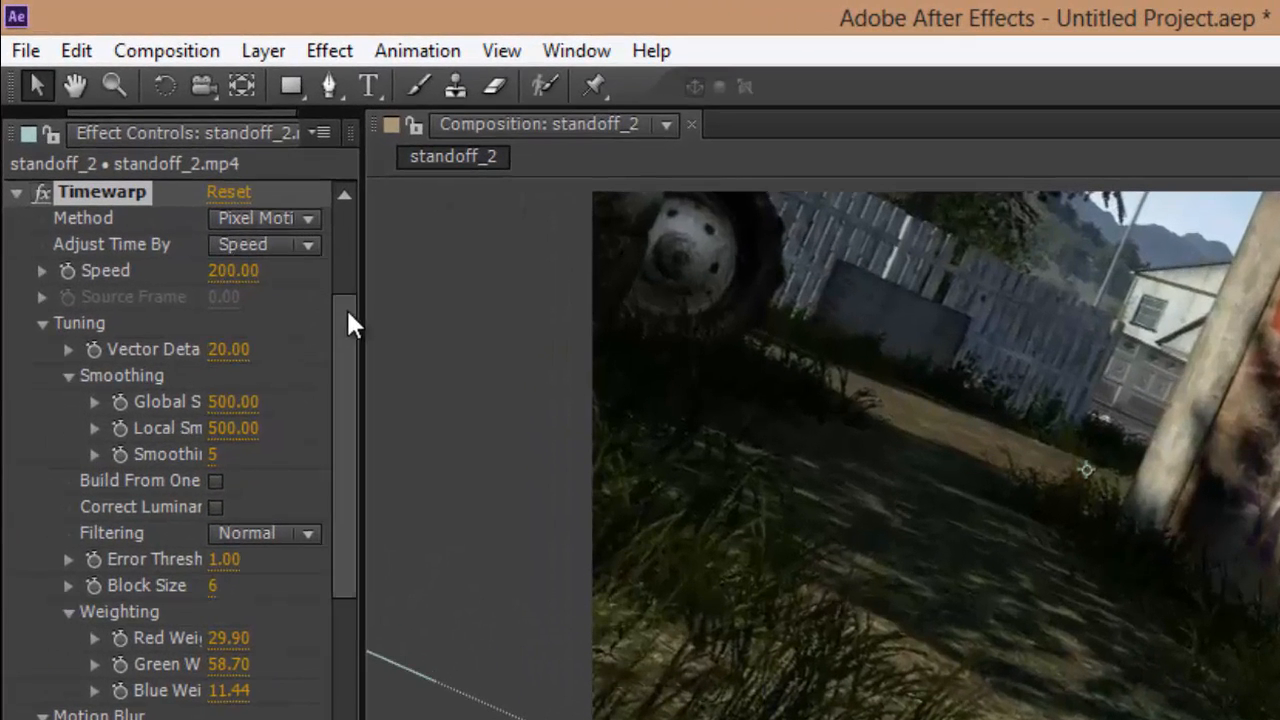
# Step: Collapse the Looks and Timewarp settings and move Timewarp above Looks in the layer's effect order
pyautogui.moveTo(328, 291); pyautogui.dragTo(314, 159)
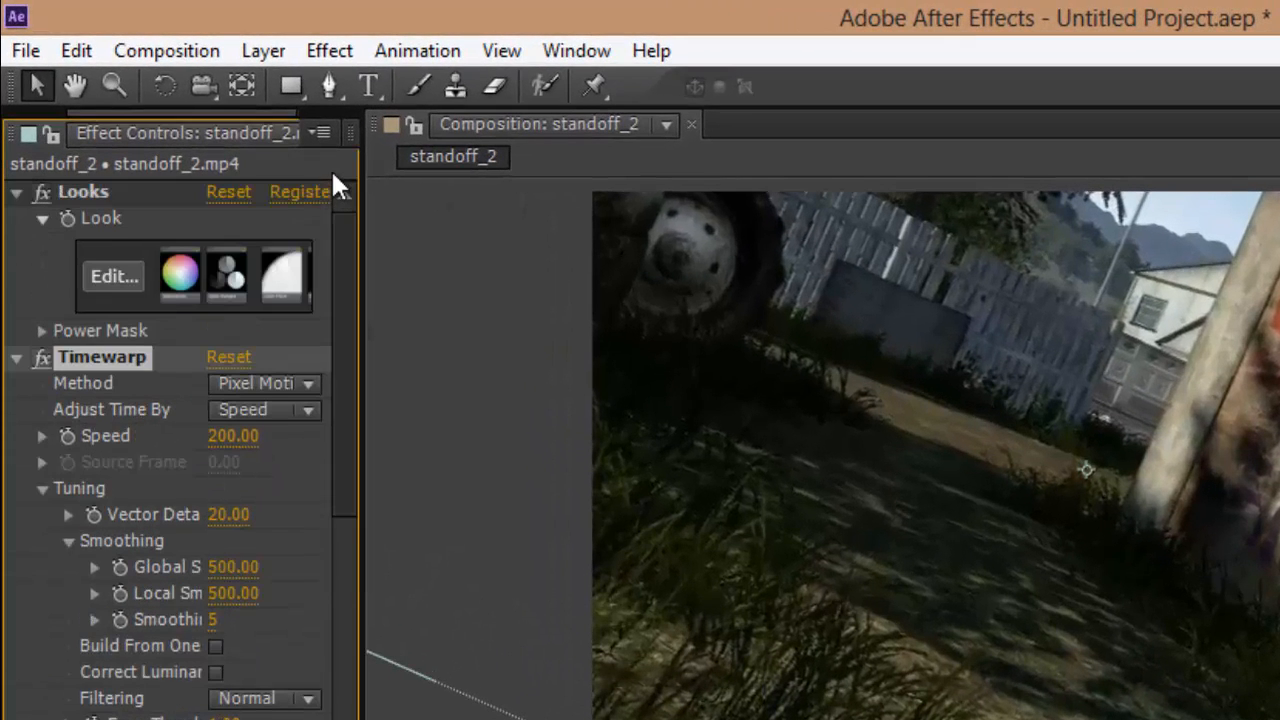
pyautogui.click(14, 190)
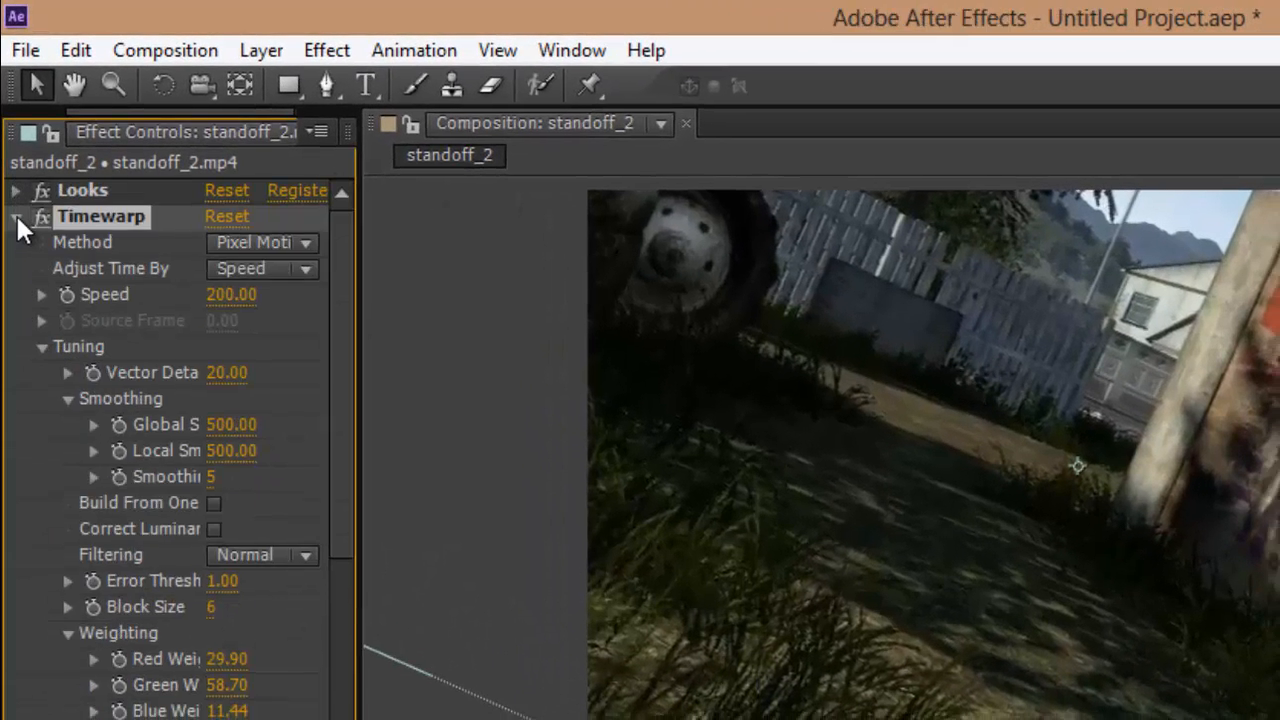
pyautogui.click(15, 215)
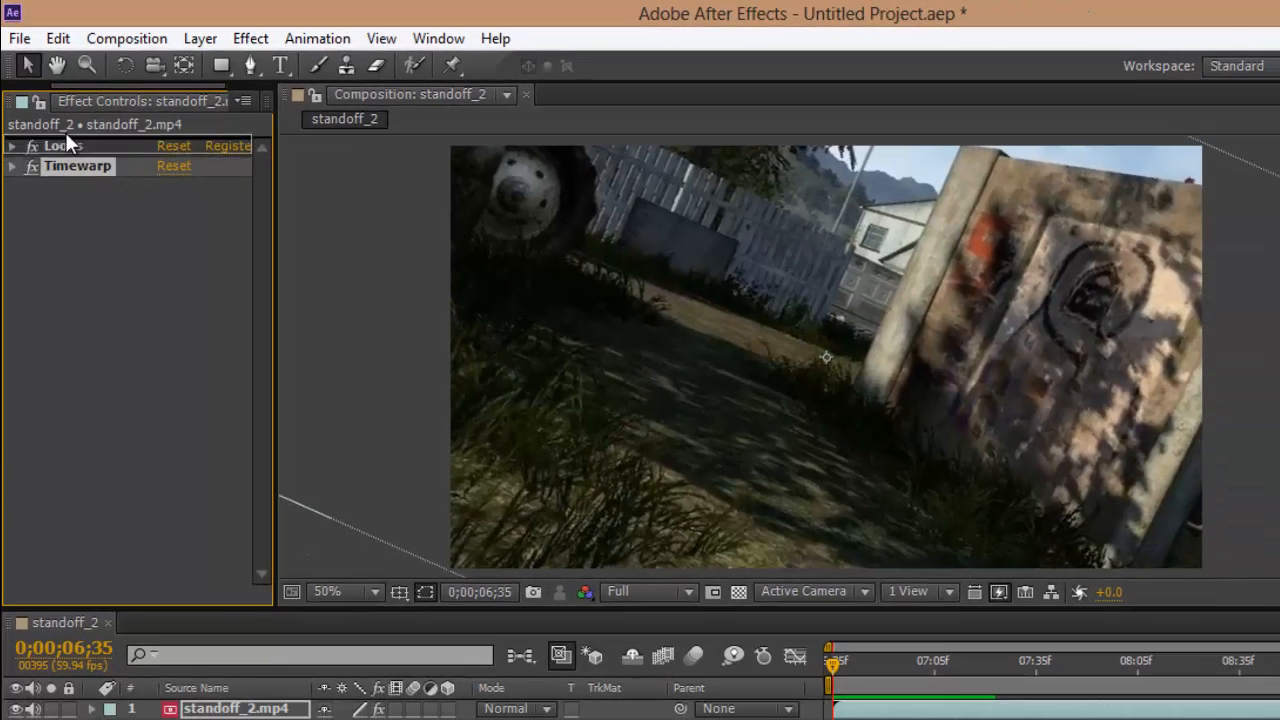
pyautogui.moveTo(68, 137); pyautogui.dragTo(68, 138)
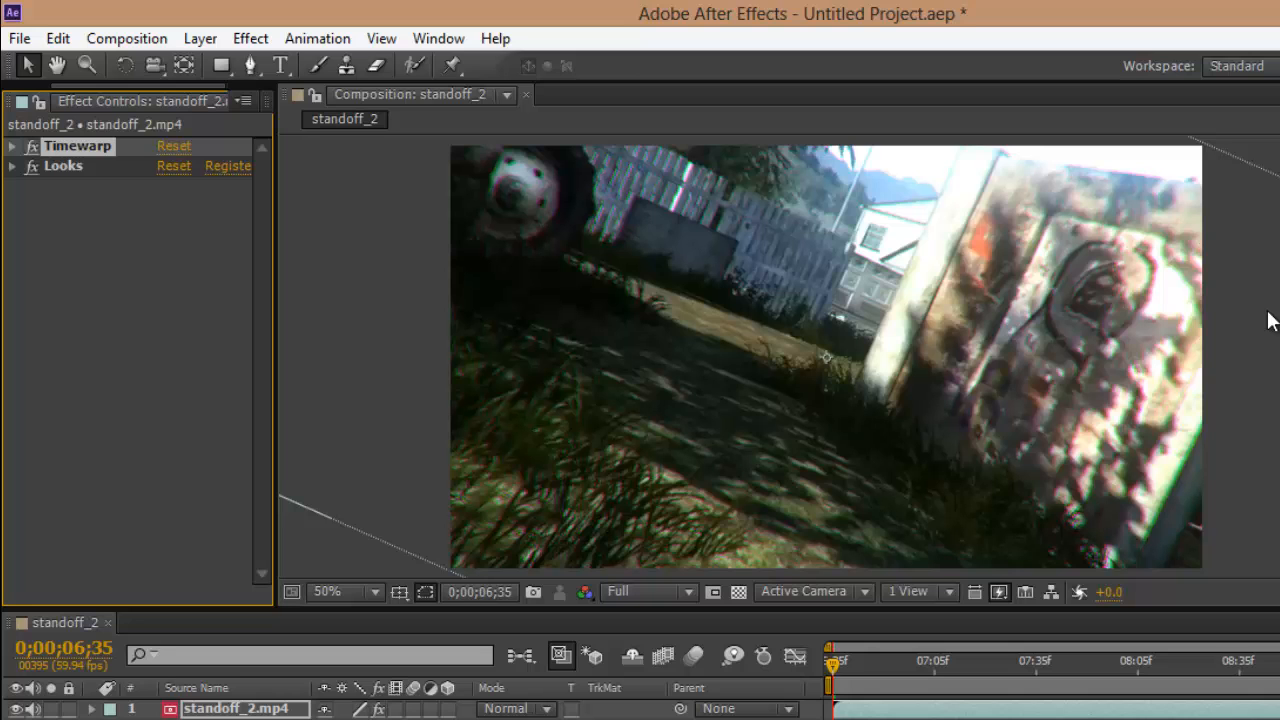
# Step: Delete the Looks and Timewarp effects from the standoff_2.mp4 layer and select the layer
pyautogui.click(63, 168)
pyautogui.press('Delete')
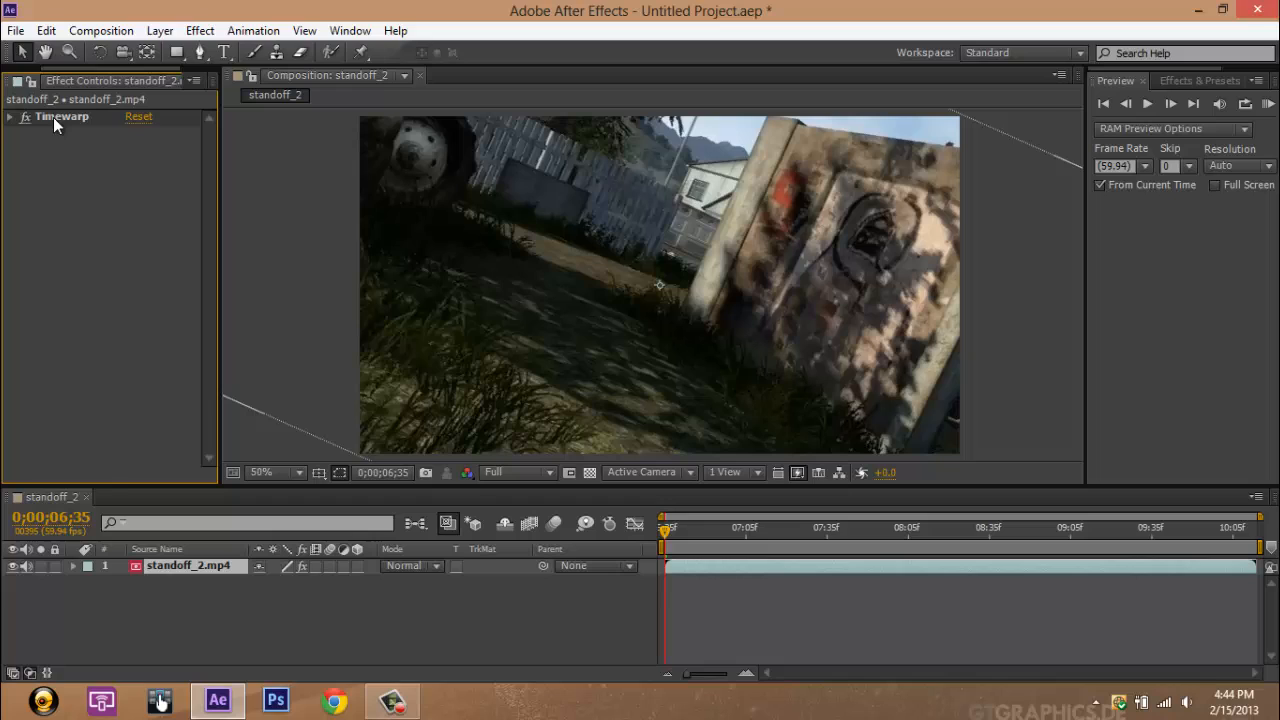
pyautogui.click(54, 117)
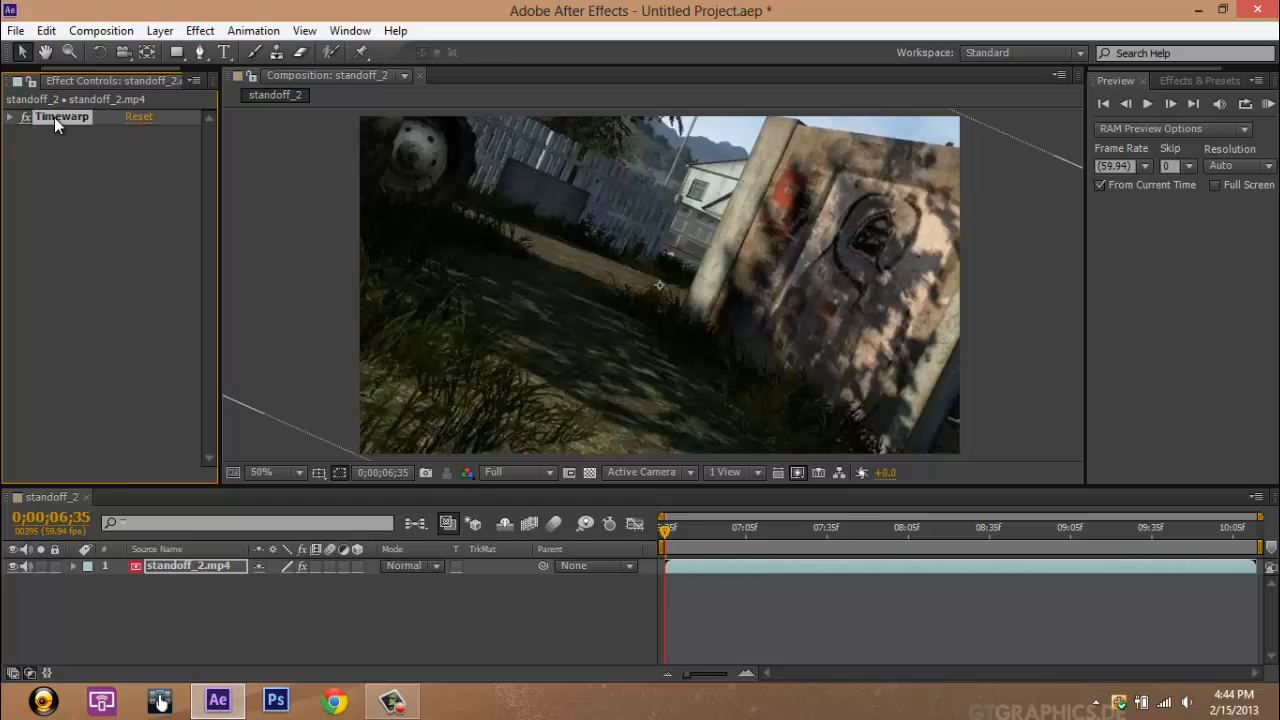
pyautogui.press('Delete')
pyautogui.click(216, 567)
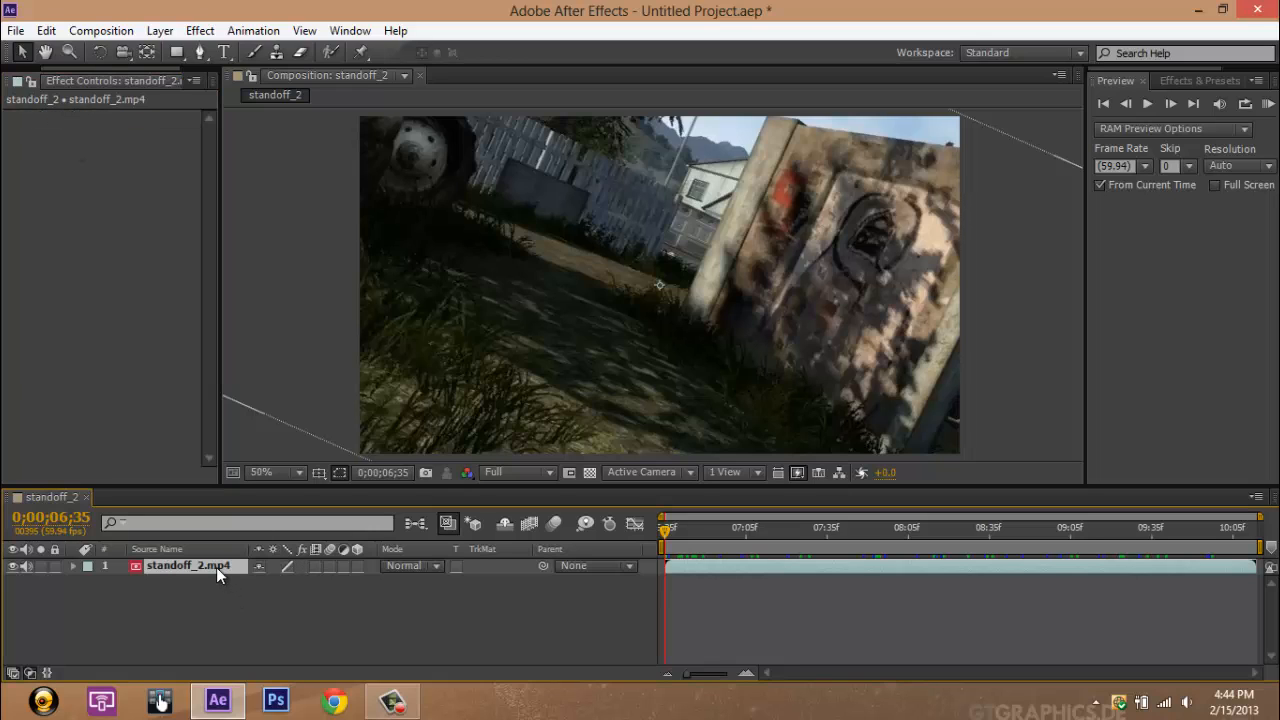